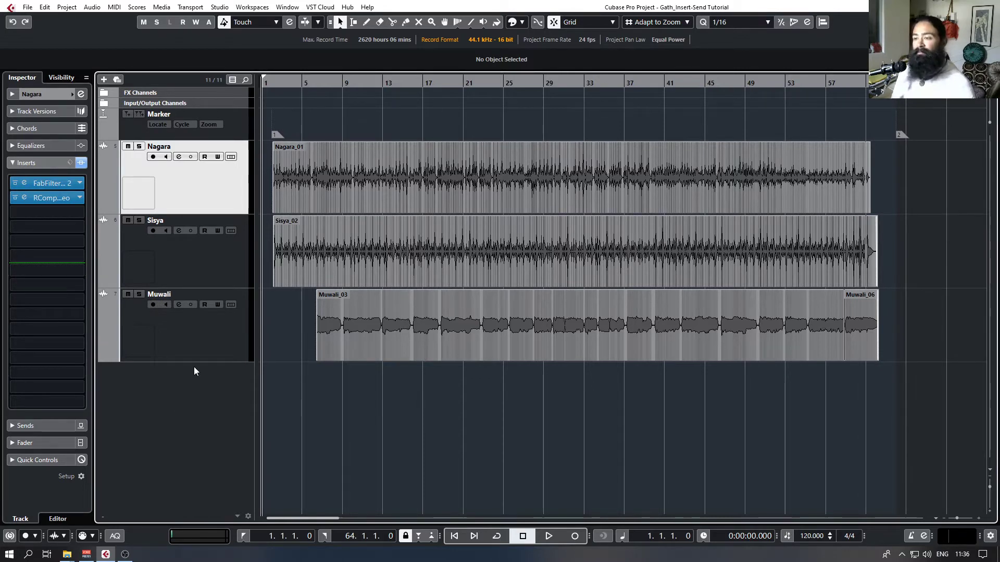
Go through the Nagara, Sisya and Muwali tracks one by one and examine the insert effects loaded on each.
left_click(192, 251)
left_click(185, 329)
left_click(194, 186)
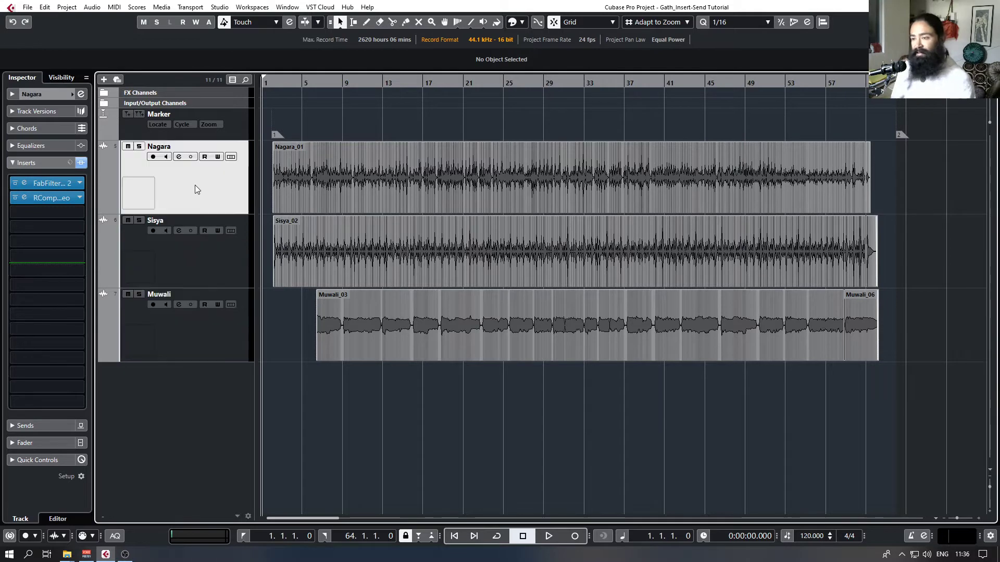
left_click(178, 262)
left_click(172, 342)
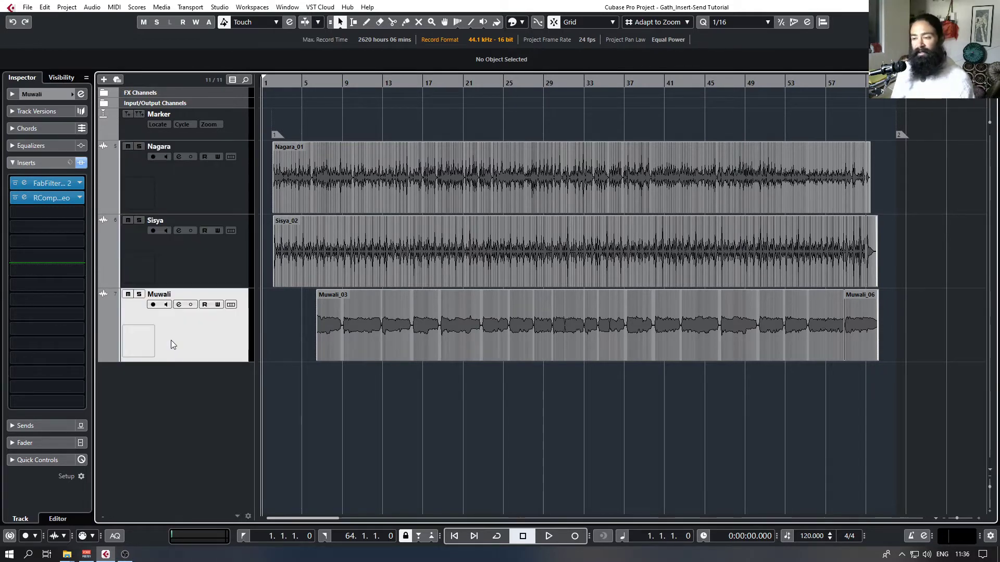
left_click(195, 183)
left_click(200, 240)
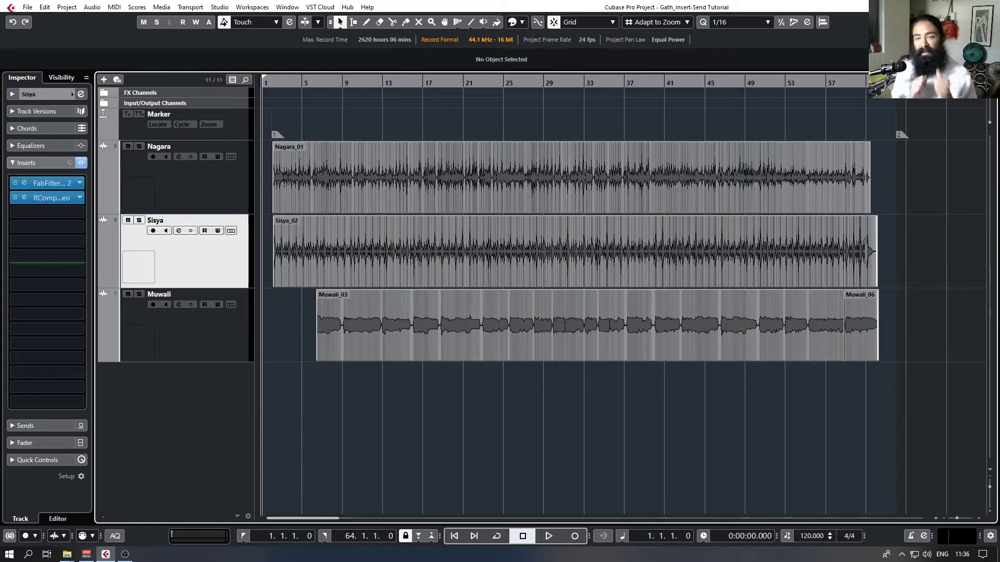
left_click(202, 330)
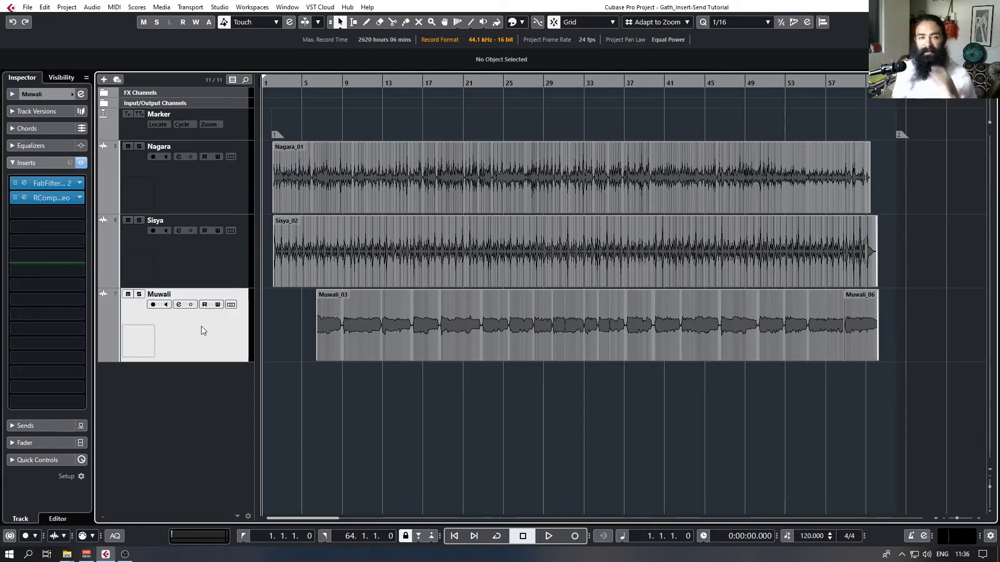
left_click(204, 183)
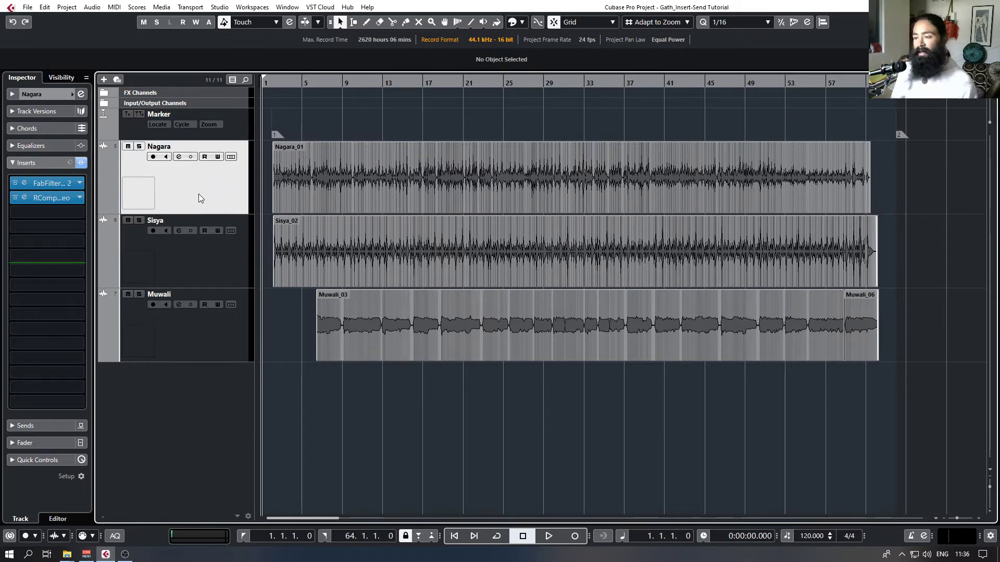
left_click(197, 262)
left_click(212, 194)
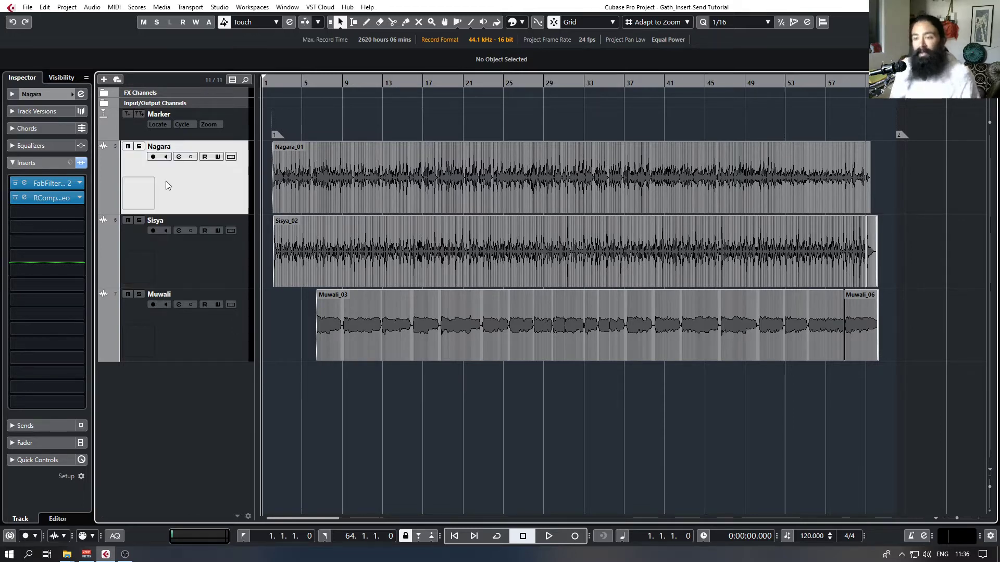
left_click(208, 259)
left_click(195, 311)
left_click(187, 192)
left_click(181, 268)
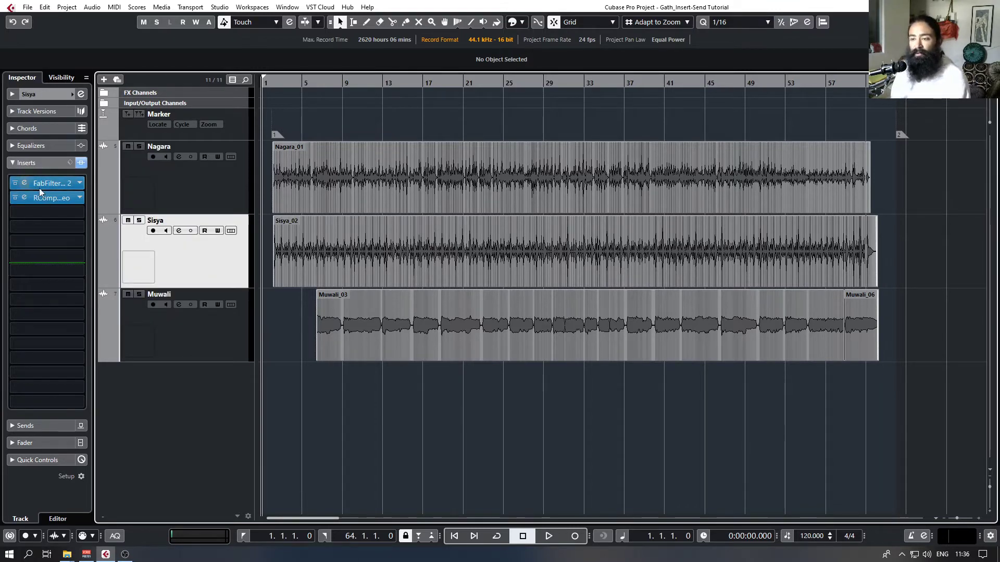
left_click(204, 344)
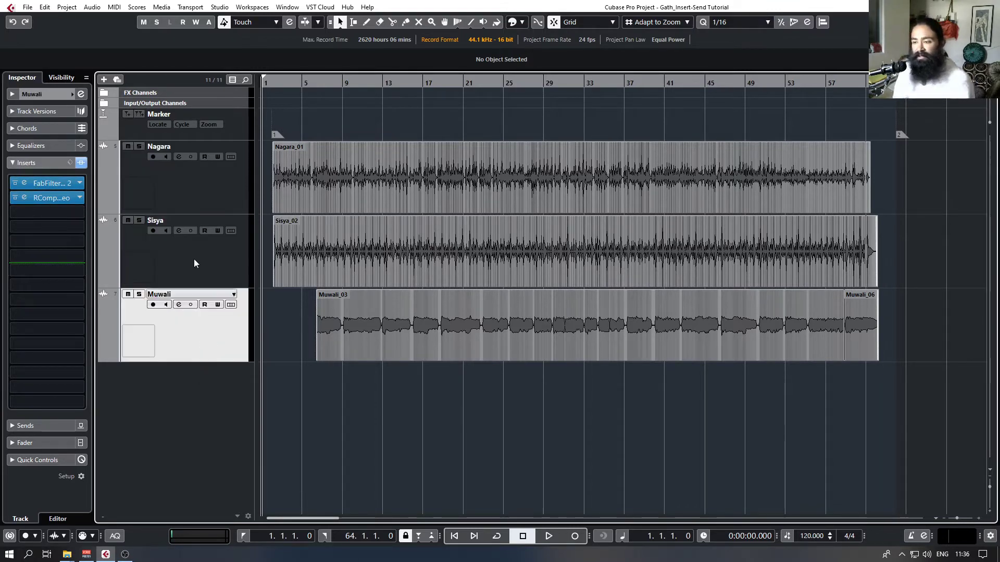
left_click(193, 194)
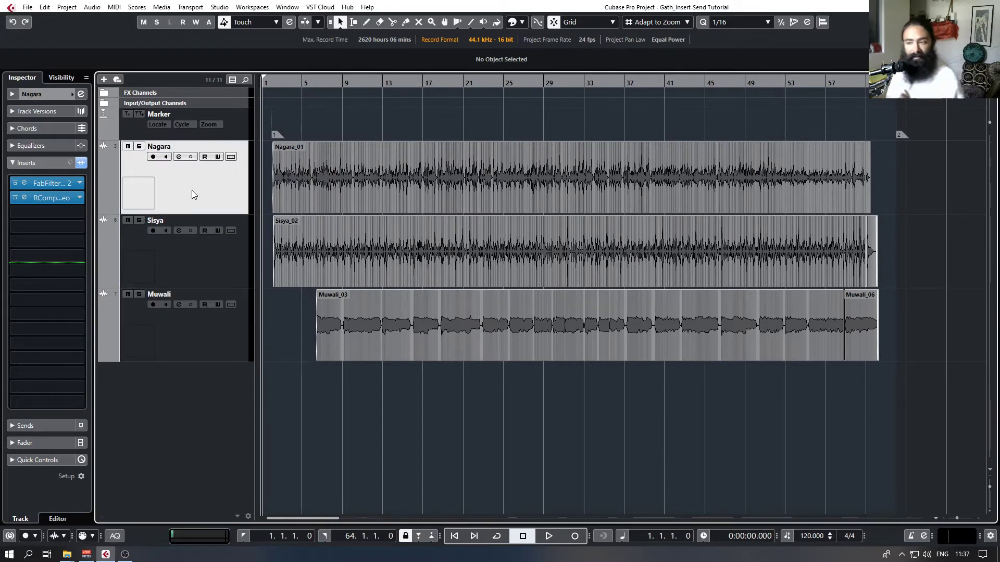
left_click(168, 271)
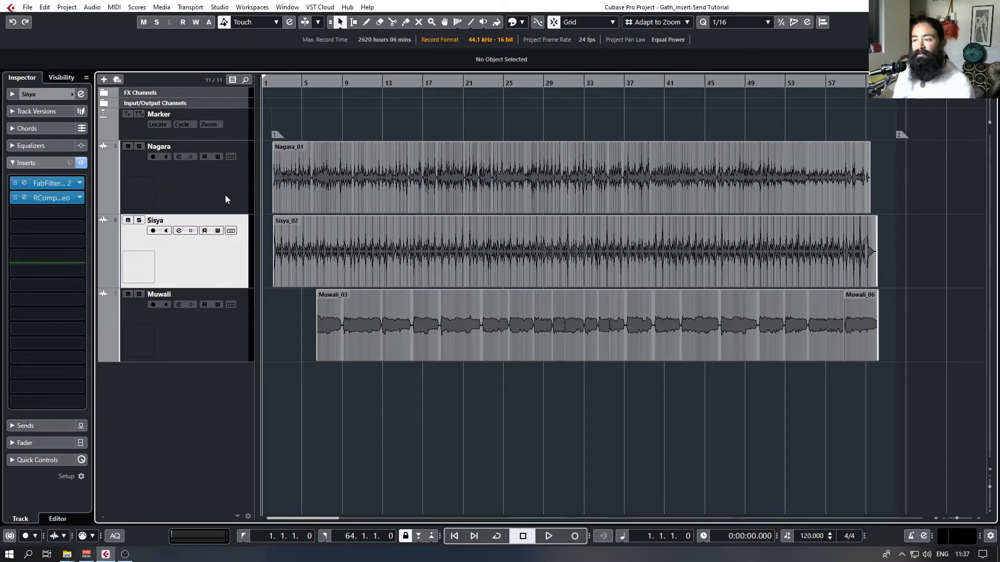
Open the FabFilter Pro-Q 2 insert of the Nagara track to inspect its EQ curve.
left_click(108, 198)
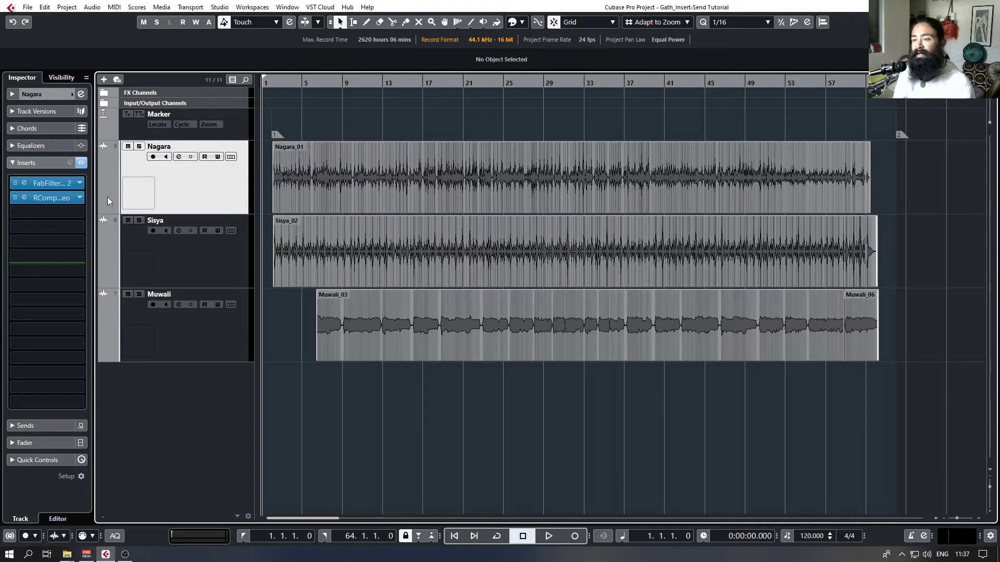
left_click(23, 183)
left_click_drag(685, 20, 690, 10)
Open the Sisya track's FabFilter Pro-Q 2 insert and place its window below the Nagara EQ for comparison.
left_click(224, 259)
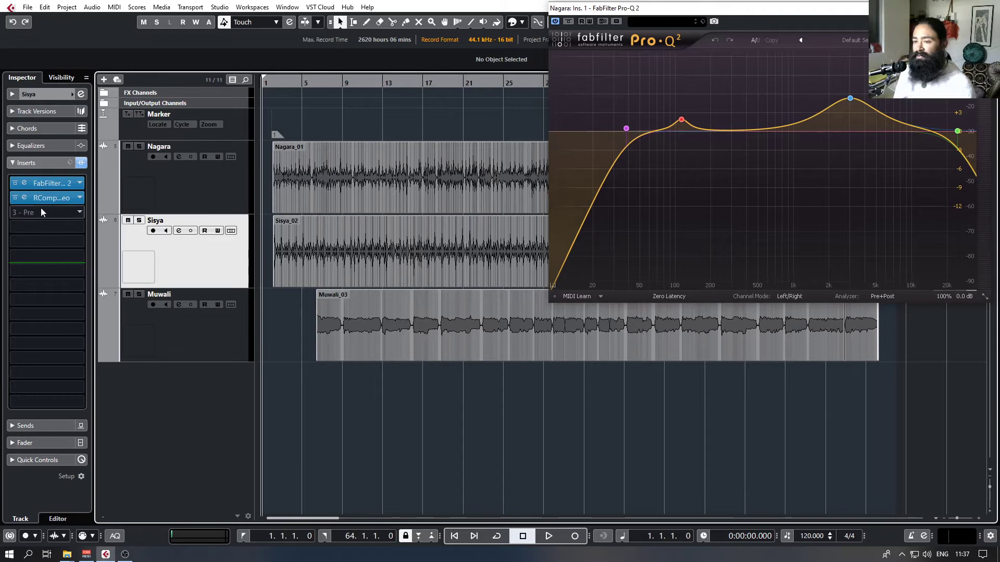
left_click(24, 184)
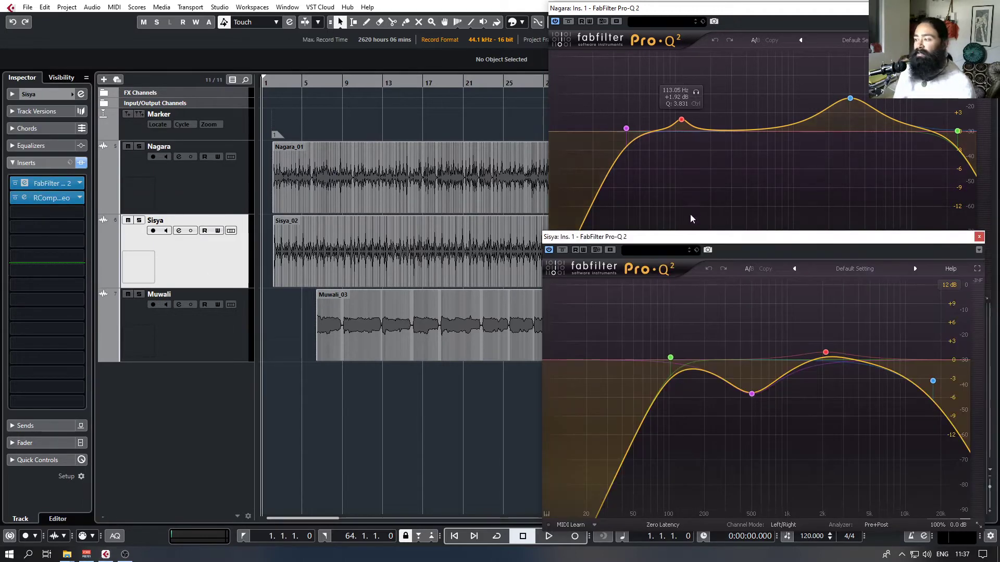
left_click_drag(701, 238, 705, 315)
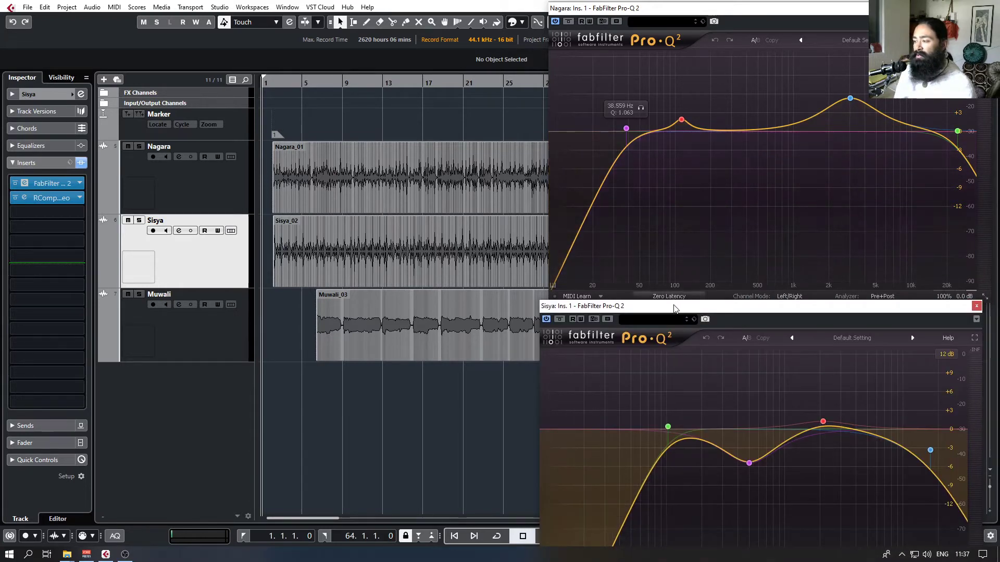
left_click_drag(674, 307, 661, 214)
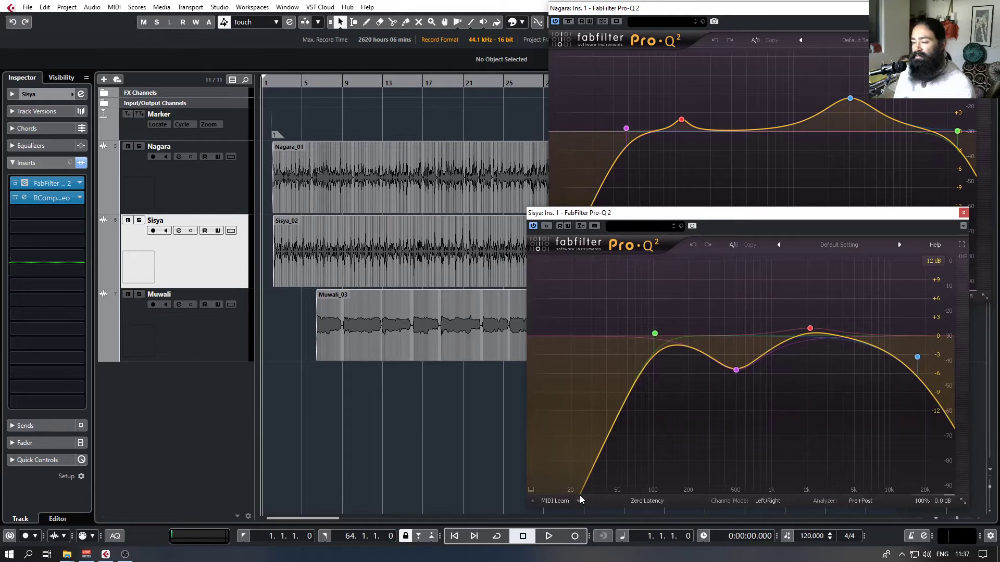
Open the Muwali track's FabFilter Pro-Q 2 insert and place its window beside the Sisya EQ.
left_click(183, 341)
left_click_drag(366, 241, 402, 204)
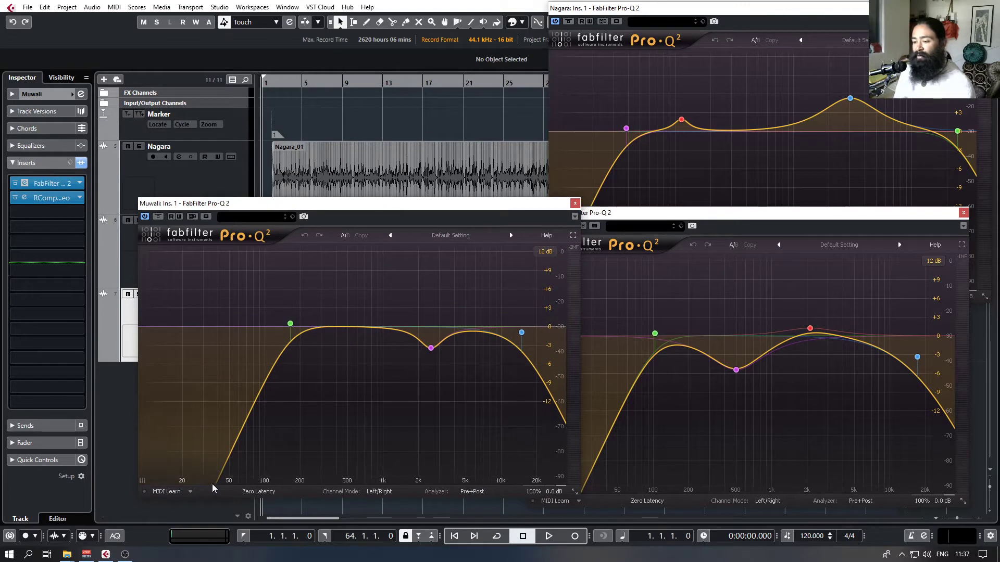
left_click_drag(460, 204, 431, 204)
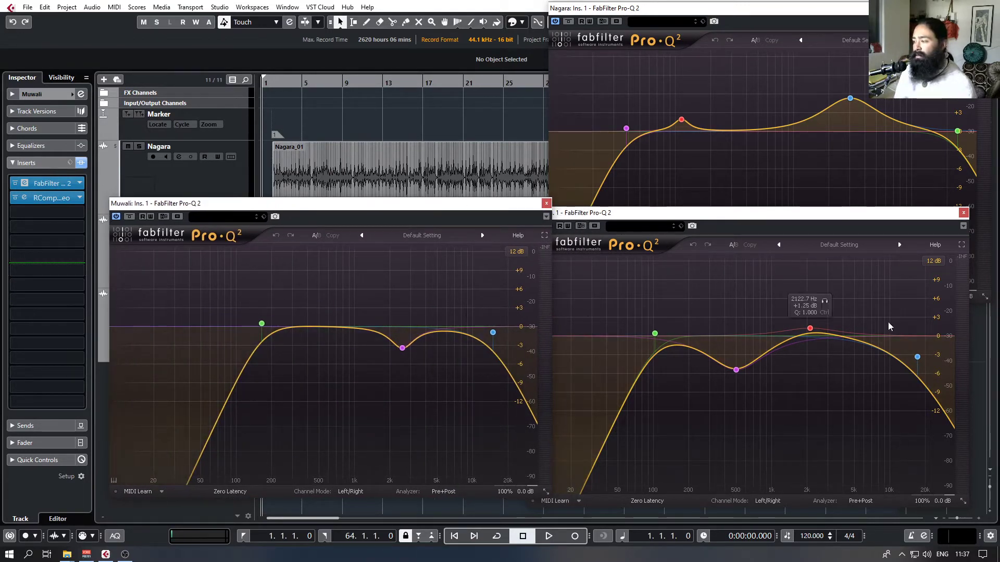
Close the Pro-Q 2 windows of the Muwali, Sisya and Nagara tracks.
left_click(546, 203)
left_click(963, 213)
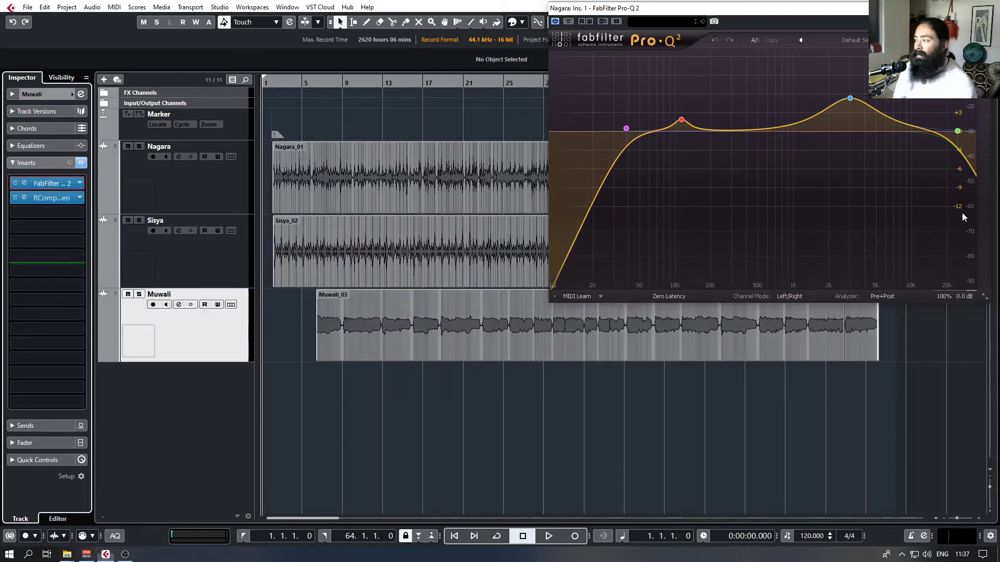
left_click(985, 7)
left_click(205, 195)
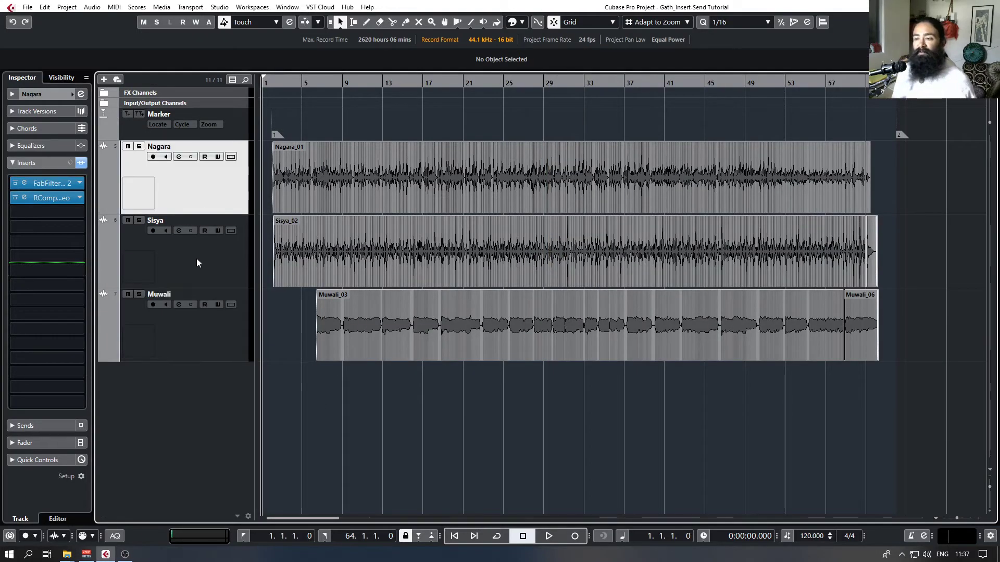
left_click(195, 274)
left_click(180, 342)
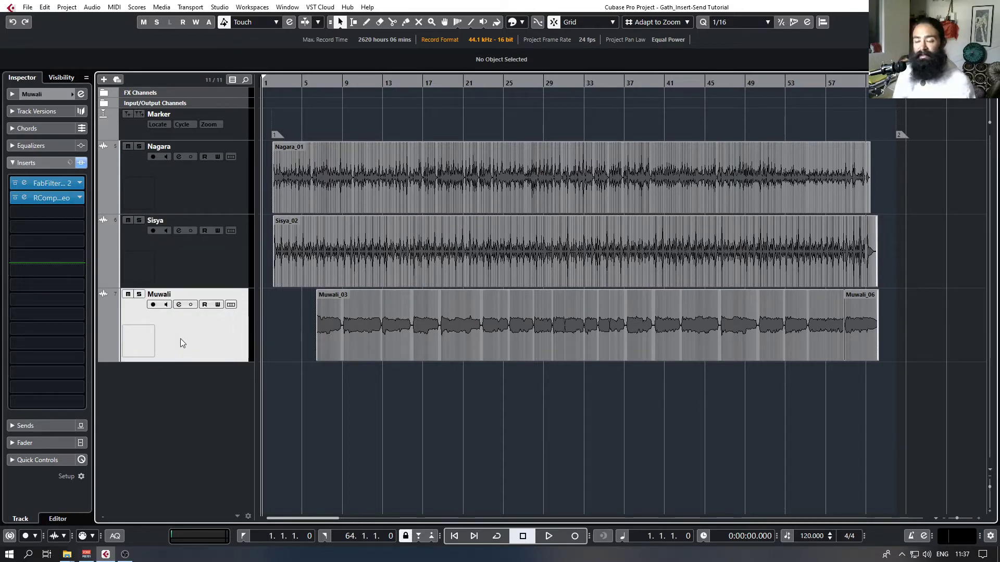
Open the RComp compressor insert of the Nagara track to inspect its settings.
left_click(221, 196)
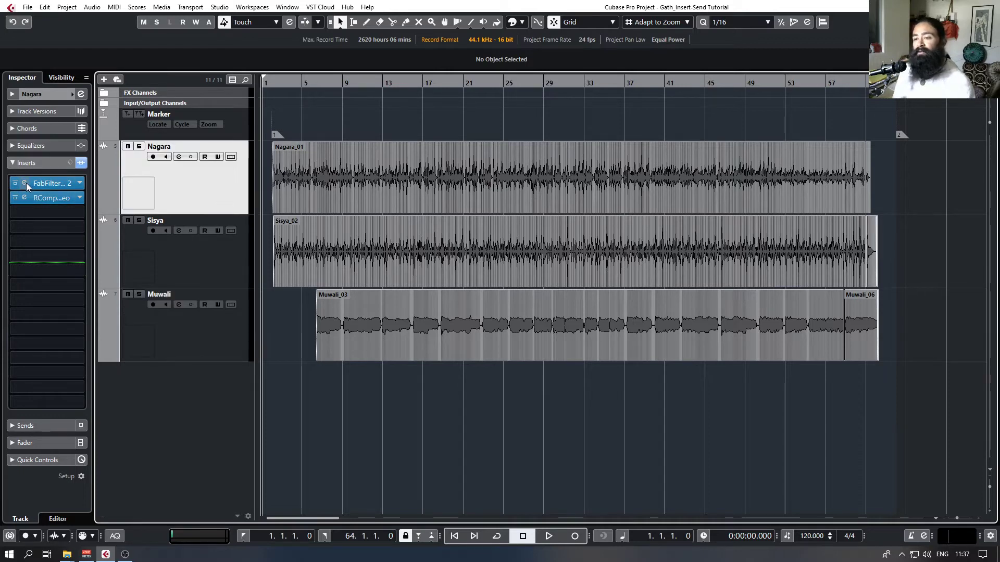
left_click(25, 199)
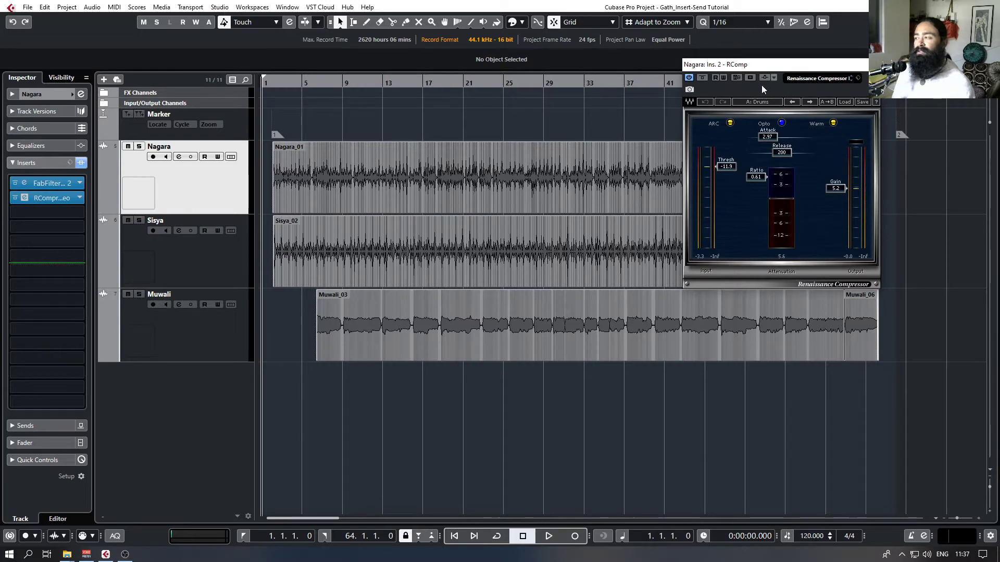
left_click_drag(771, 69, 765, 66)
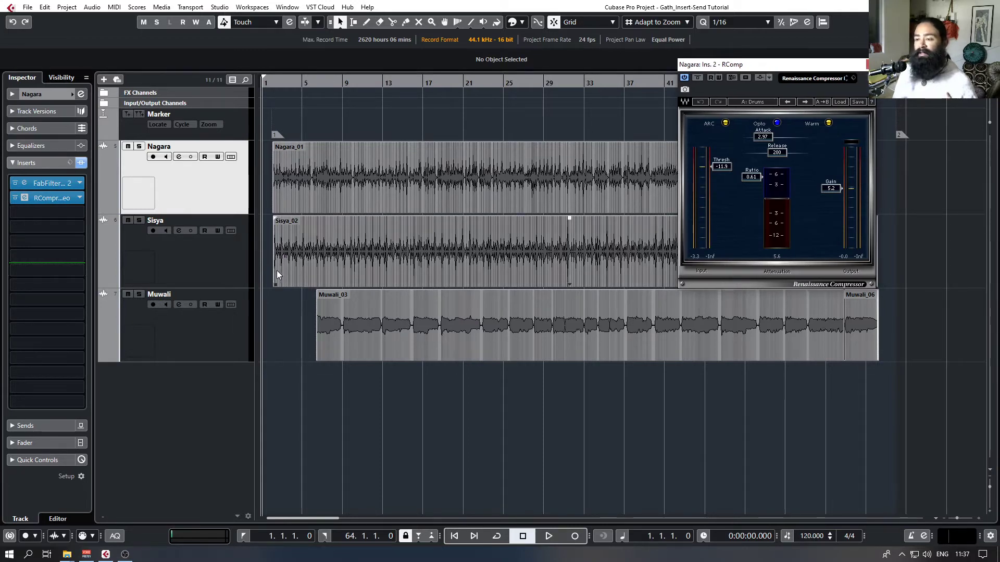
Open the Sisya track's RComp insert to compare its settings with the Nagara compressor.
left_click(227, 265)
left_click(198, 326)
left_click(143, 253)
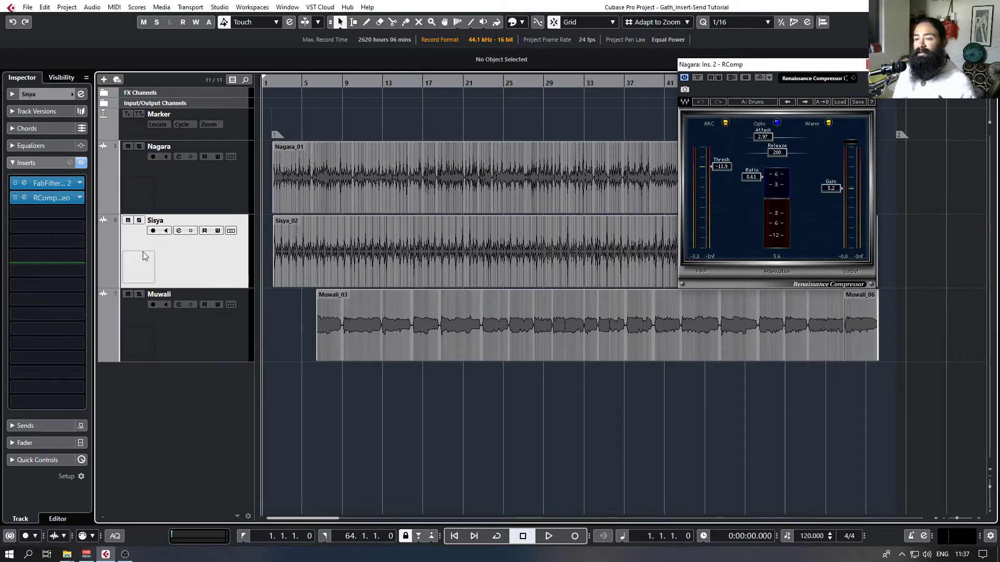
left_click(24, 198)
Open the Muwali track's RComp insert and place its window below the other two compressors.
key("Down")
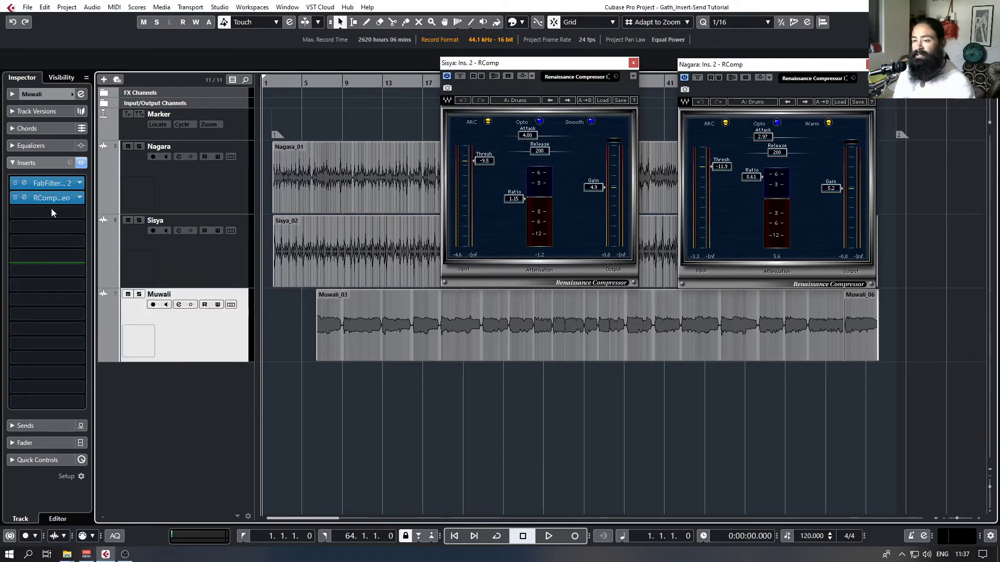
left_click(24, 197)
left_click_drag(811, 230, 655, 306)
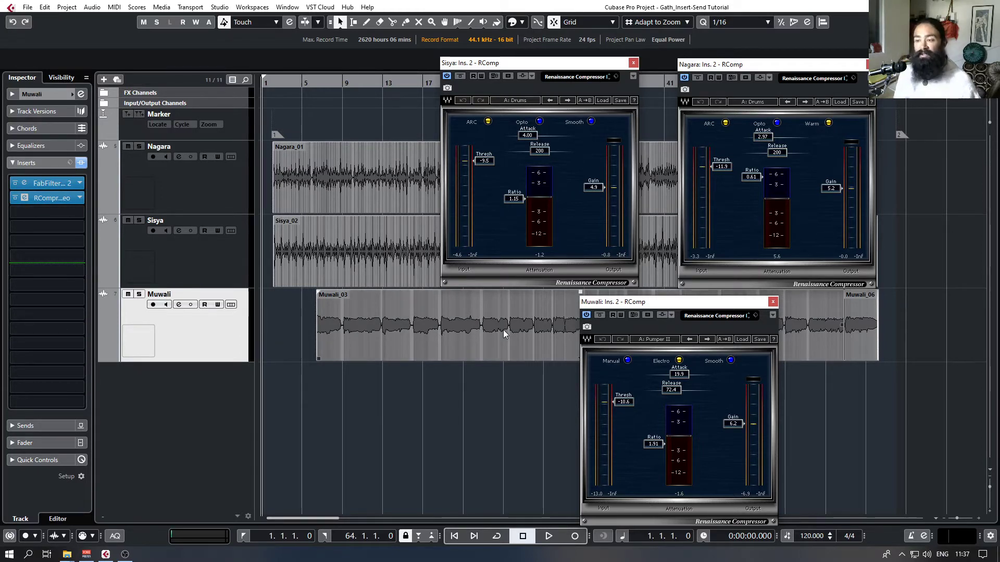
left_click(186, 193)
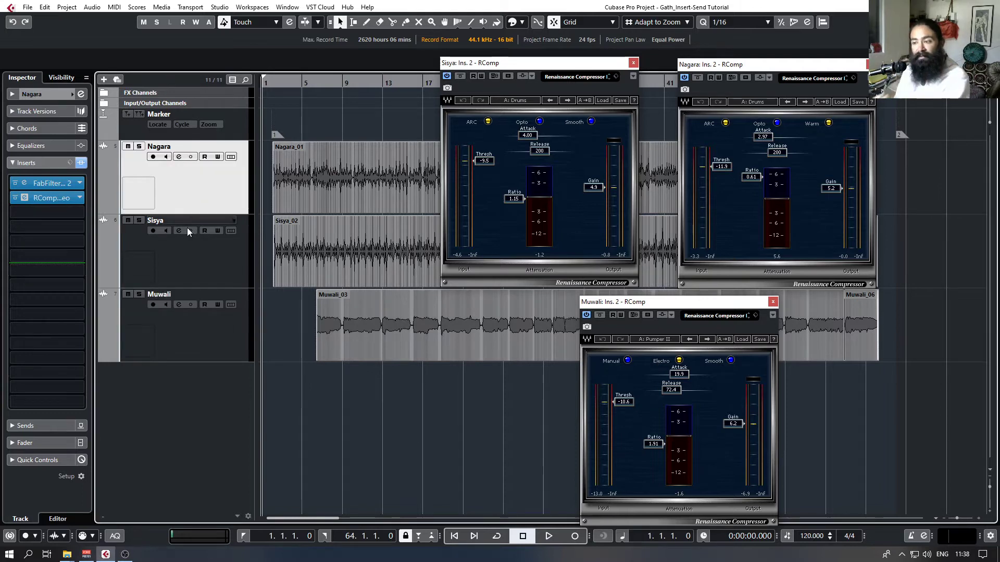
left_click(186, 261)
left_click(188, 323)
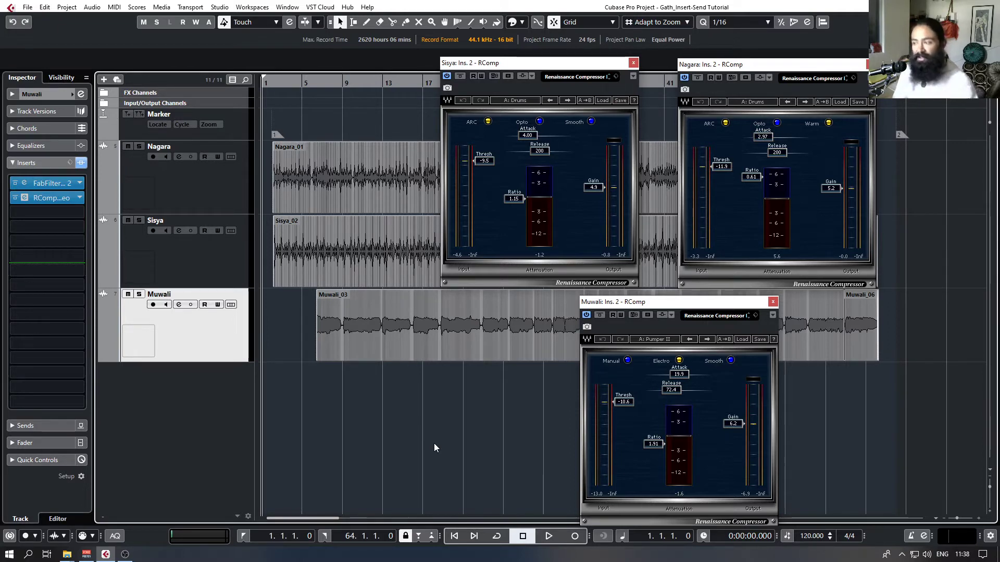
Close the RComp windows of the Sisya, Muwali and Nagara tracks.
left_click(633, 62)
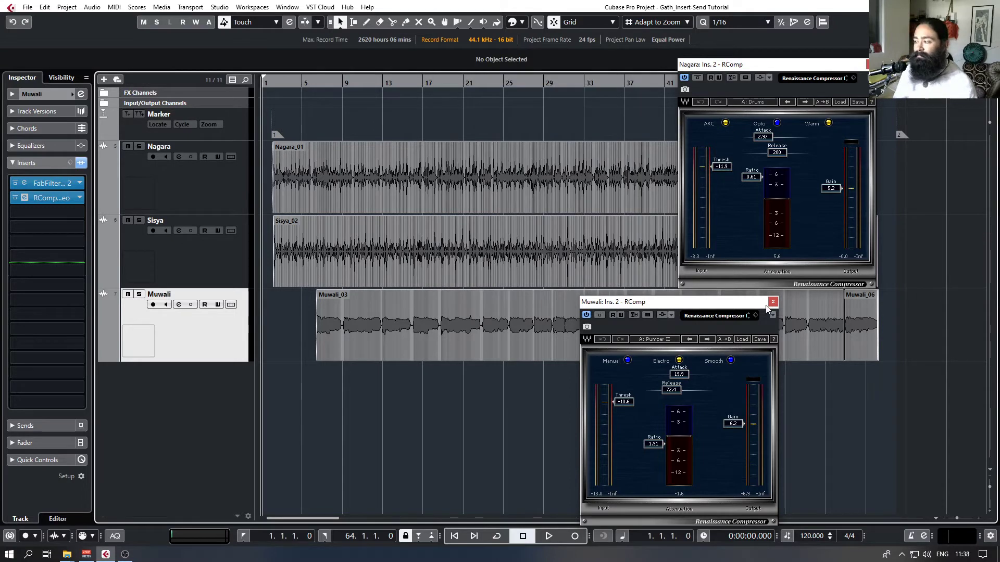
left_click(772, 302)
left_click(866, 64)
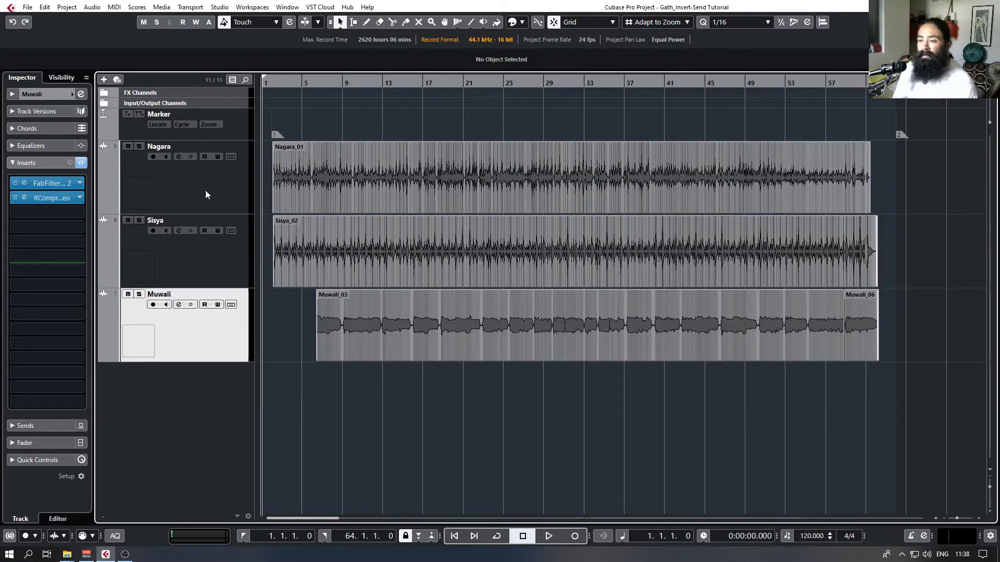
left_click(205, 194)
left_click(12, 163)
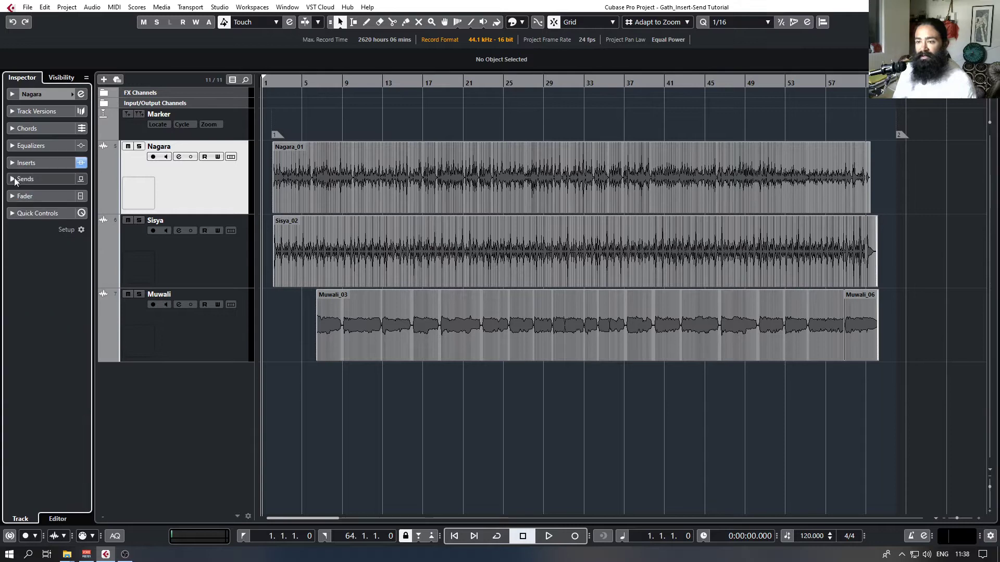
left_click(12, 163)
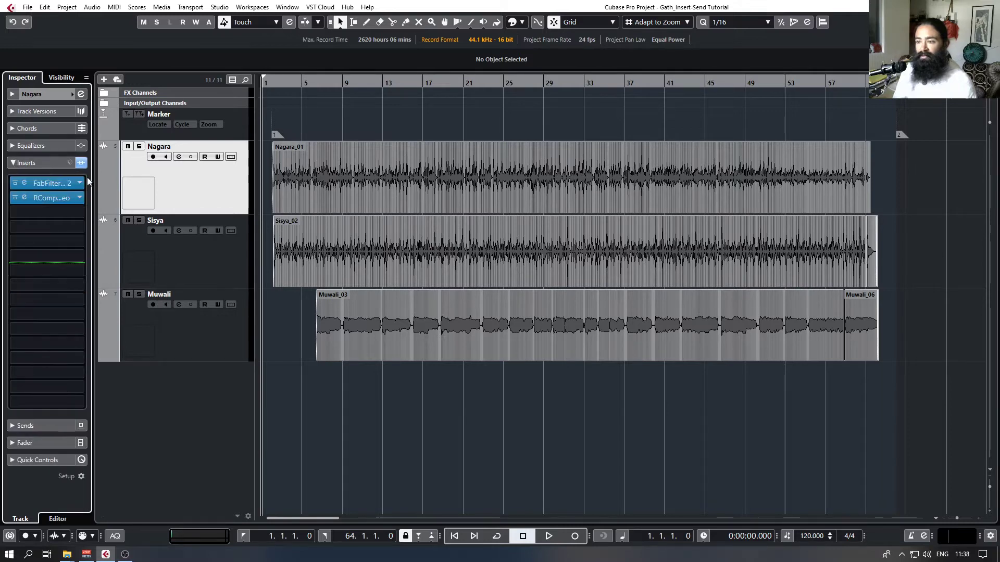
left_click(204, 269)
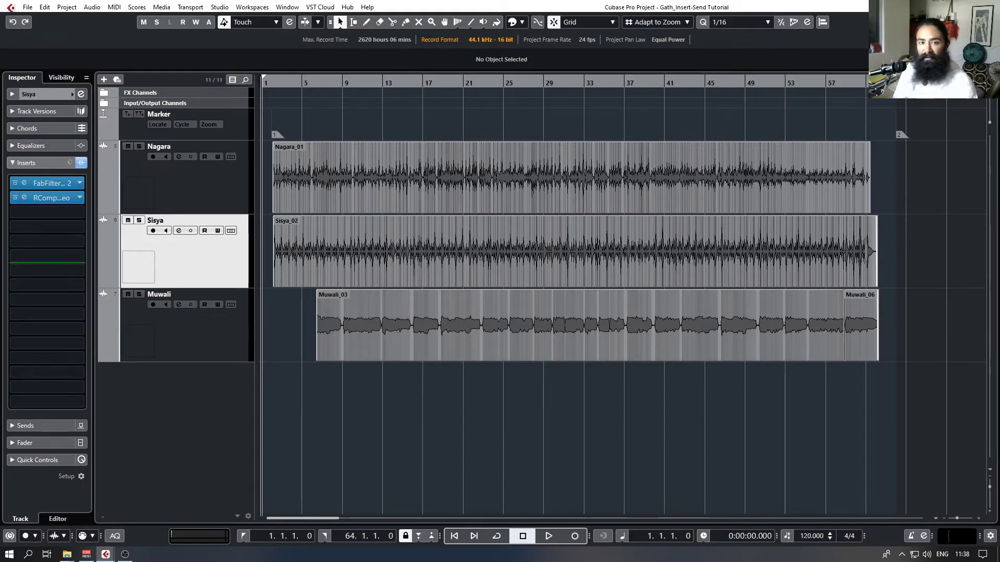
Open the MixConsole at full-screen size and expand the Sends rack for the channels.
key("F3")
left_click_drag(524, 26, 578, 4)
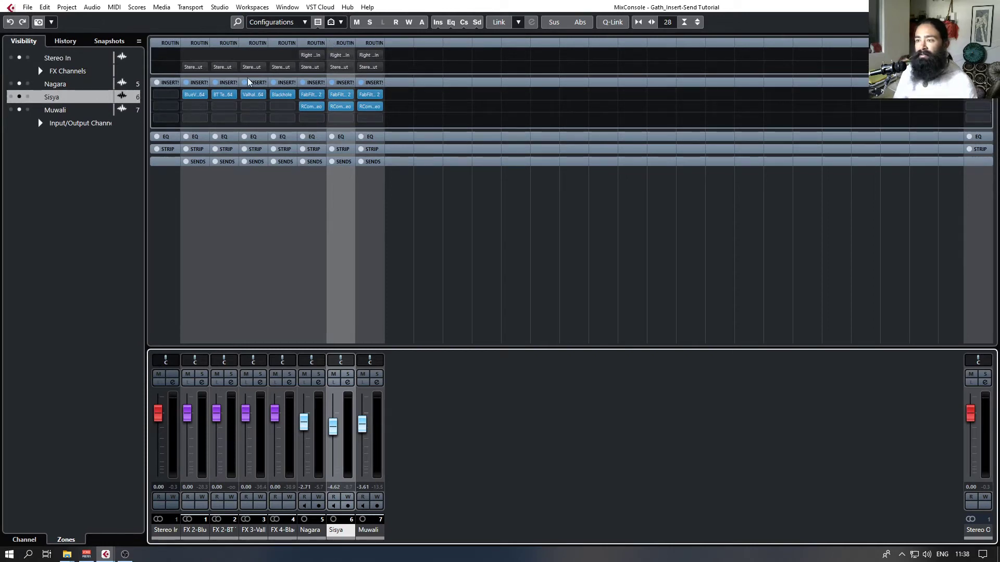
left_click(372, 162)
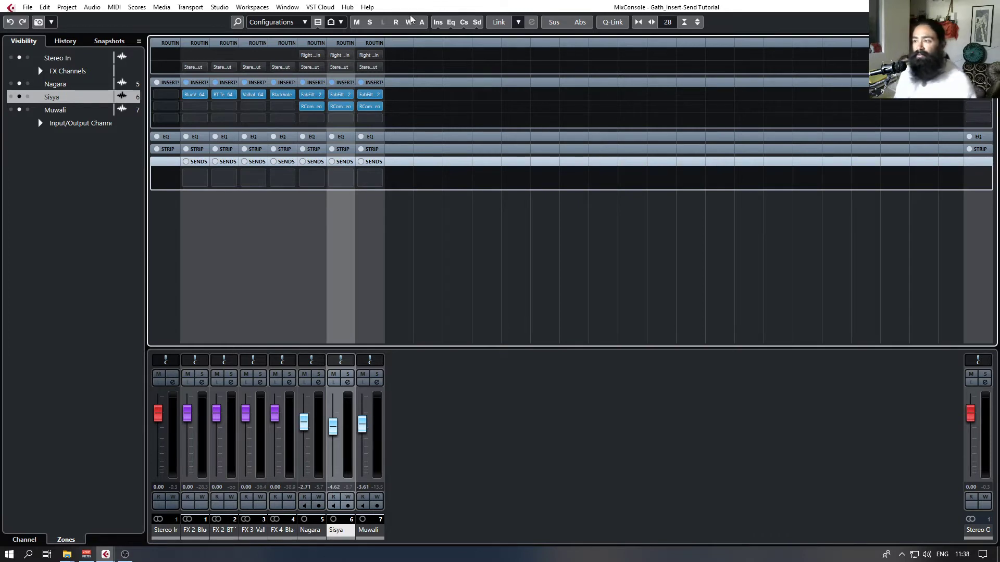
Shrink the MixConsole window, return to the project and browse the Bass effects available for the Sisya track's third insert slot.
left_click_drag(421, 6, 553, 41)
left_click(133, 253)
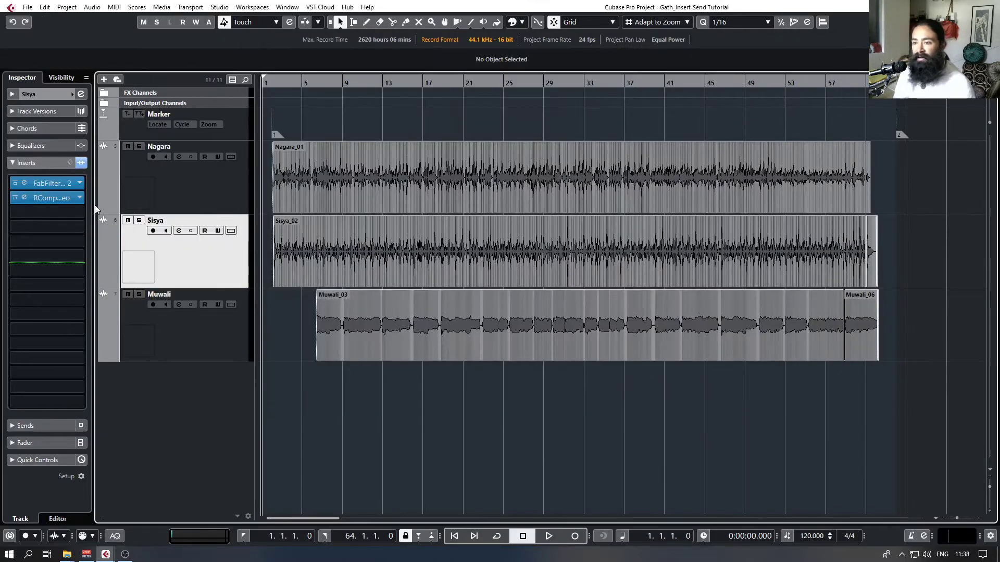
left_click(79, 213)
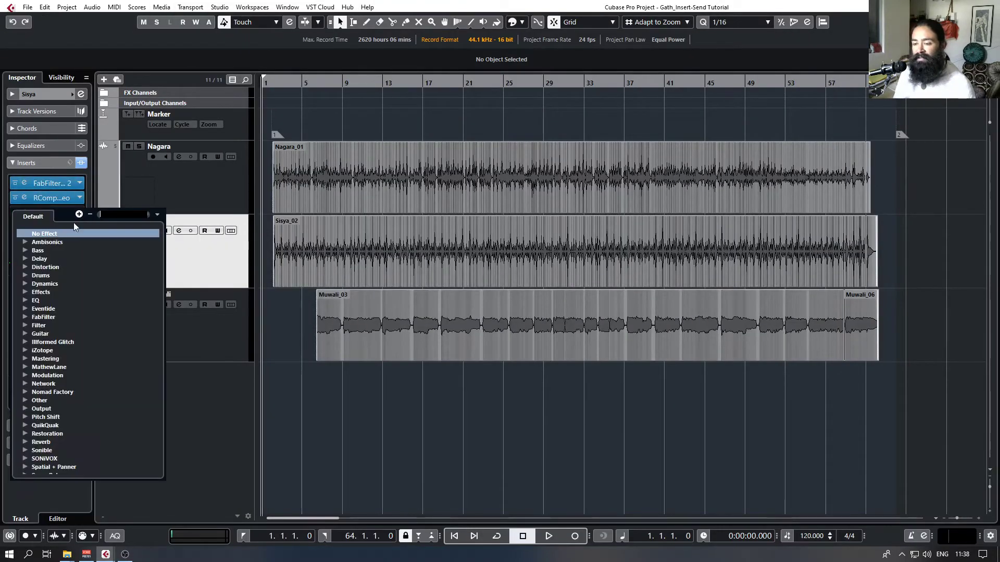
left_click(25, 250)
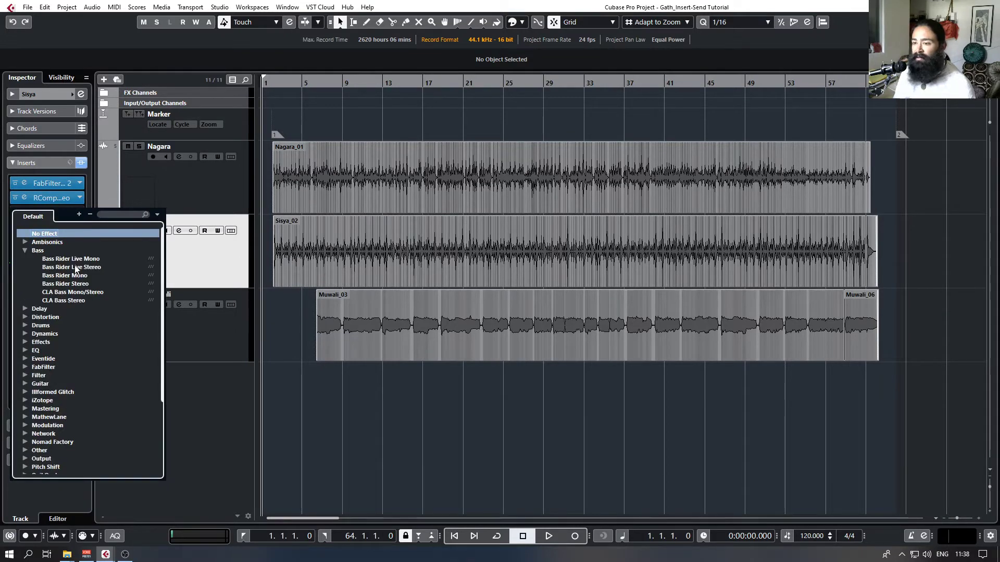
left_click(357, 449)
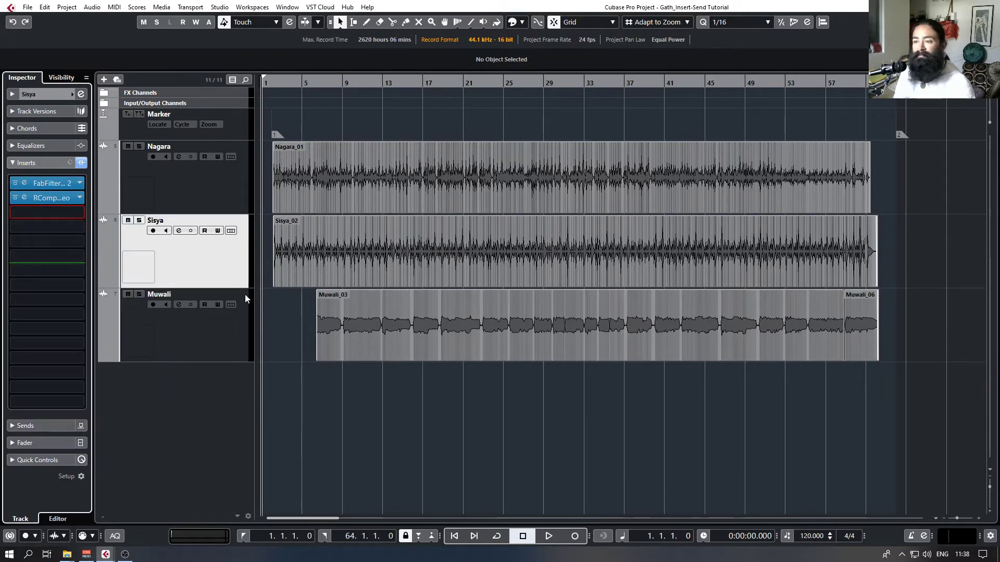
Bring up the MixConsole and browse the Bass effects available for the second insert slot of the FX 4 channel.
mouse_move(105, 555)
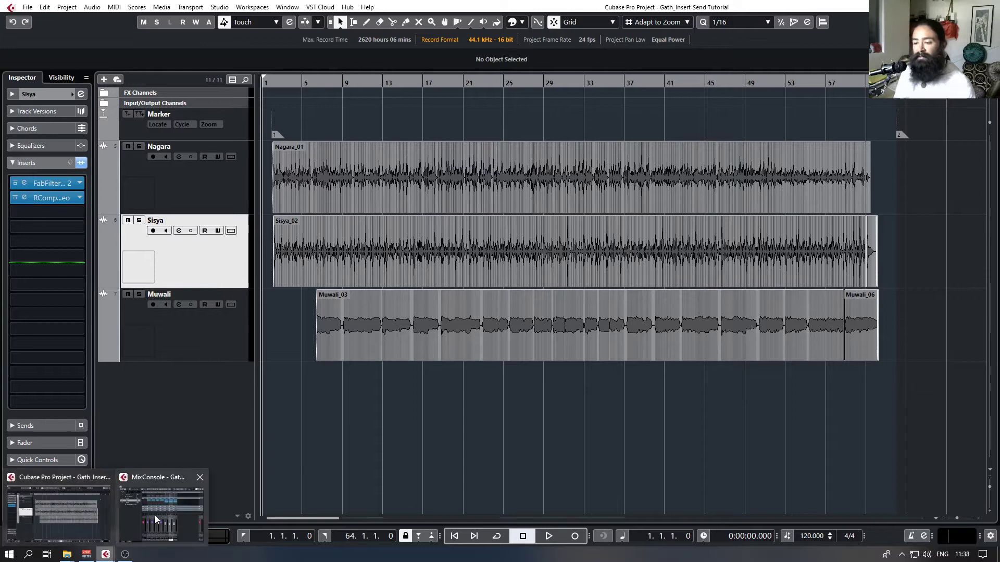
left_click(162, 503)
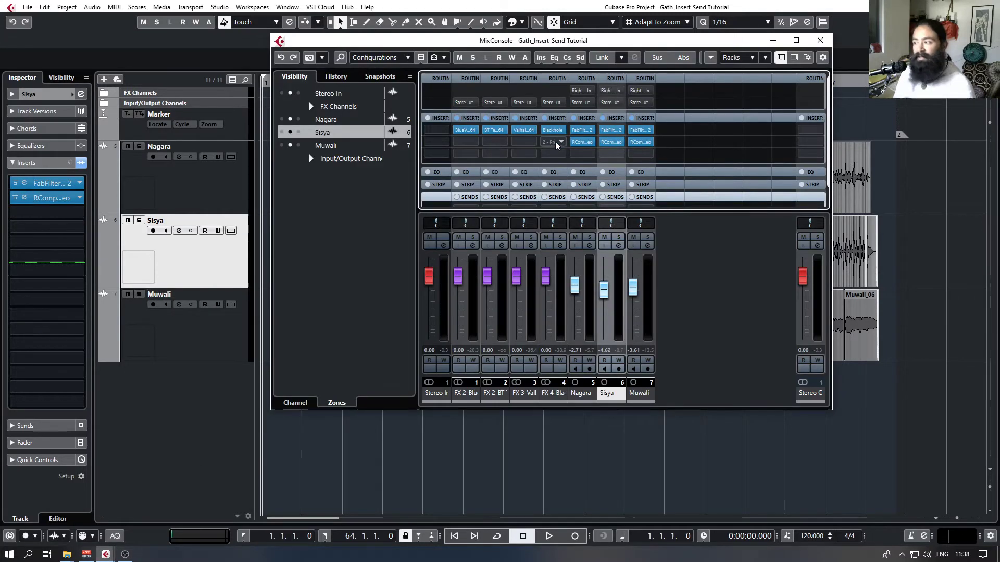
left_click(562, 142)
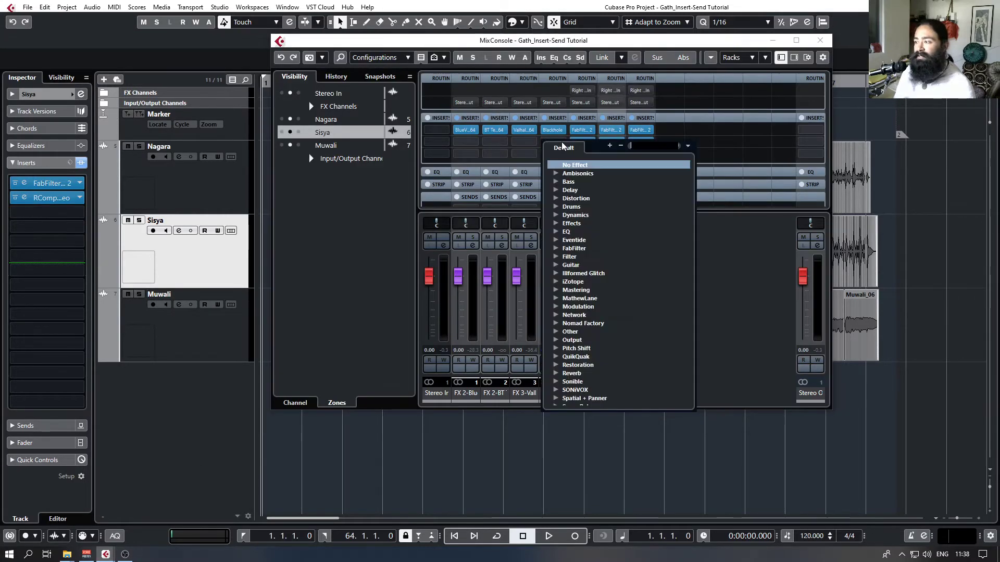
left_click(557, 182)
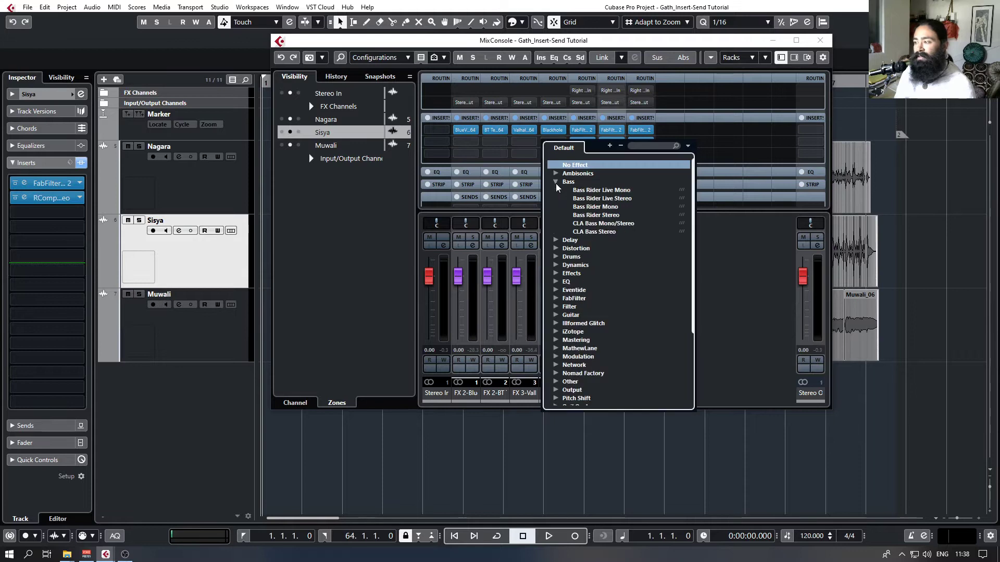
left_click(401, 244)
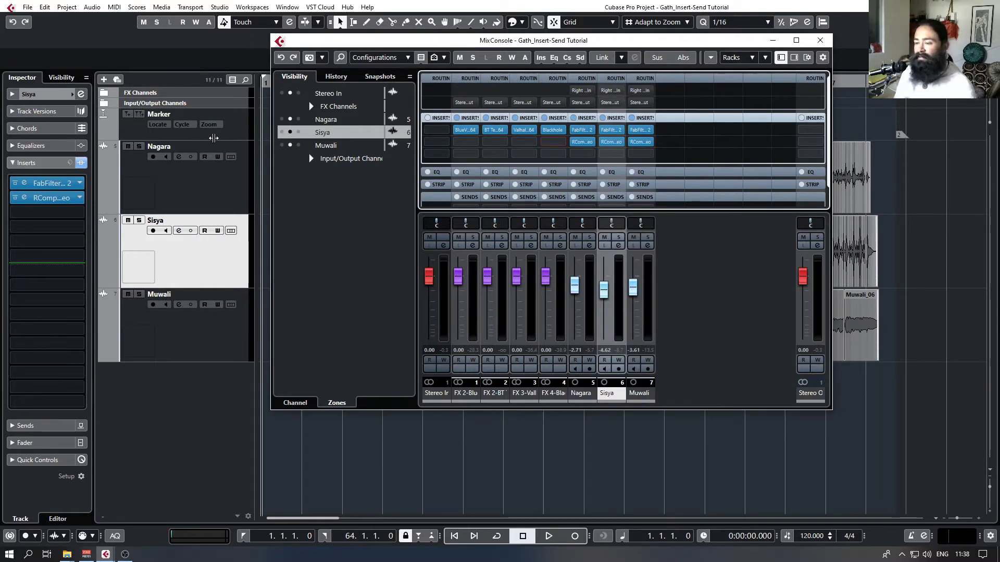
Load the MonoToStereo effect into the third insert slot of the Muwali channel in the MixConsole, closing its plug-in window.
left_click(180, 339)
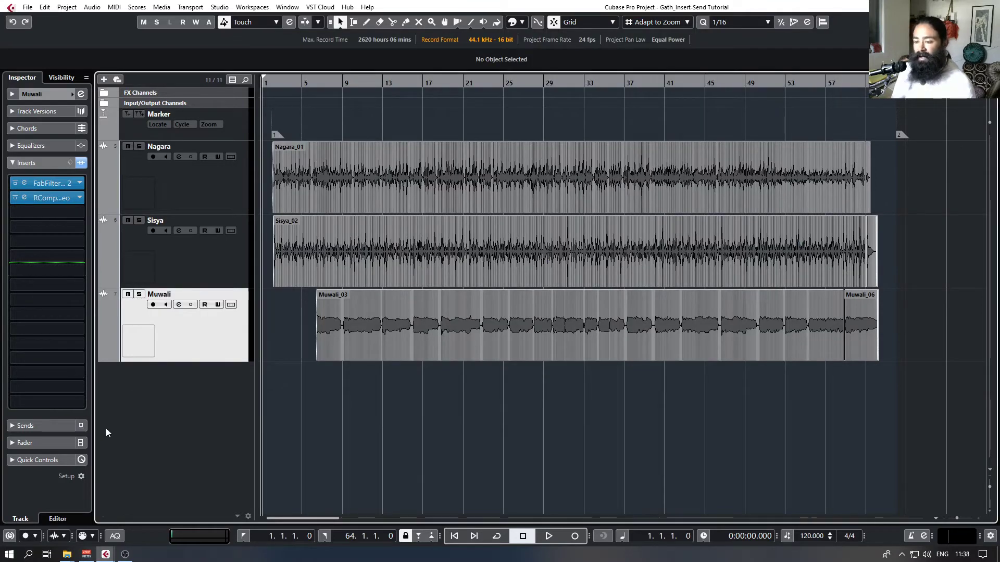
mouse_move(106, 554)
left_click(168, 513)
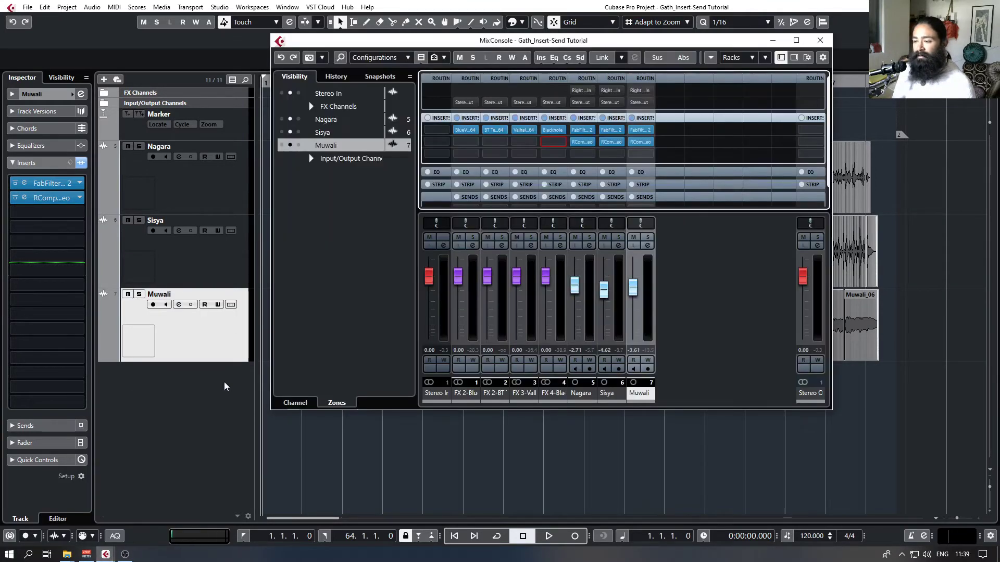
left_click(651, 157)
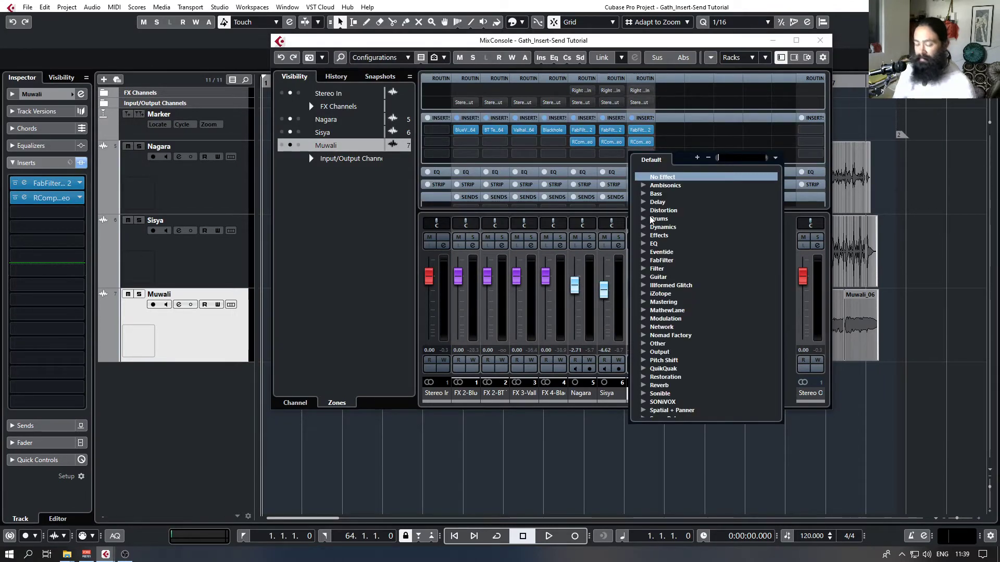
type("mono to")
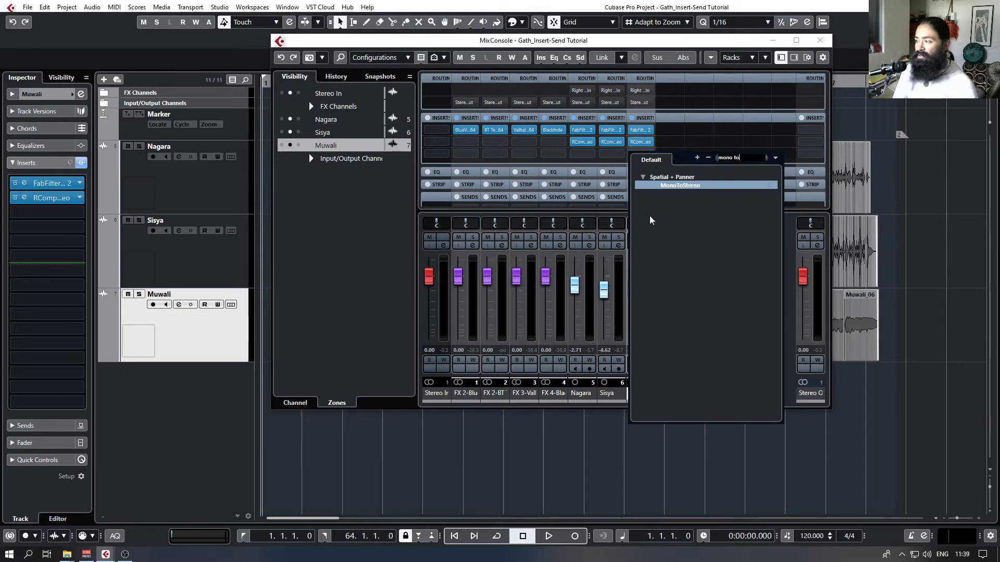
key("Return")
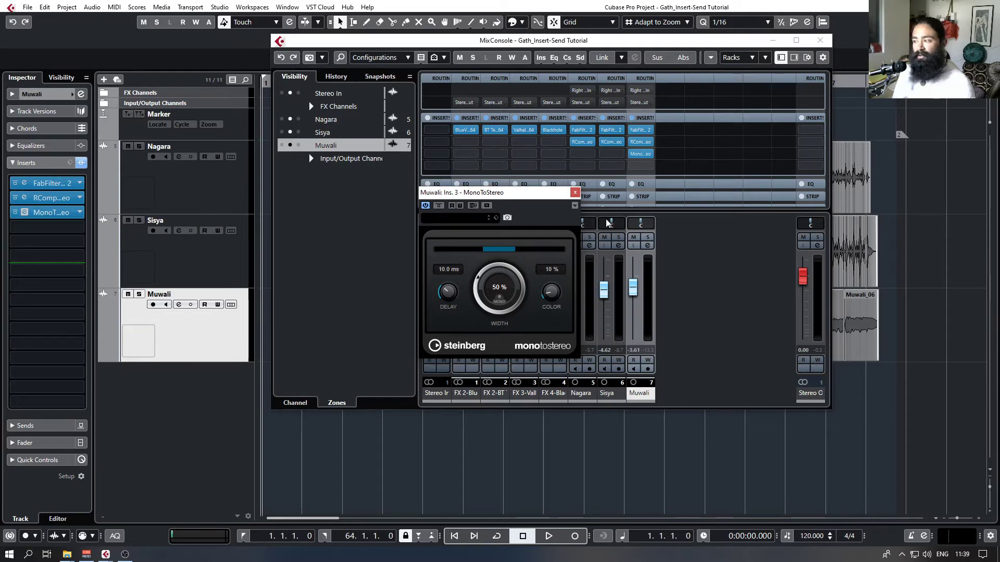
left_click(574, 192)
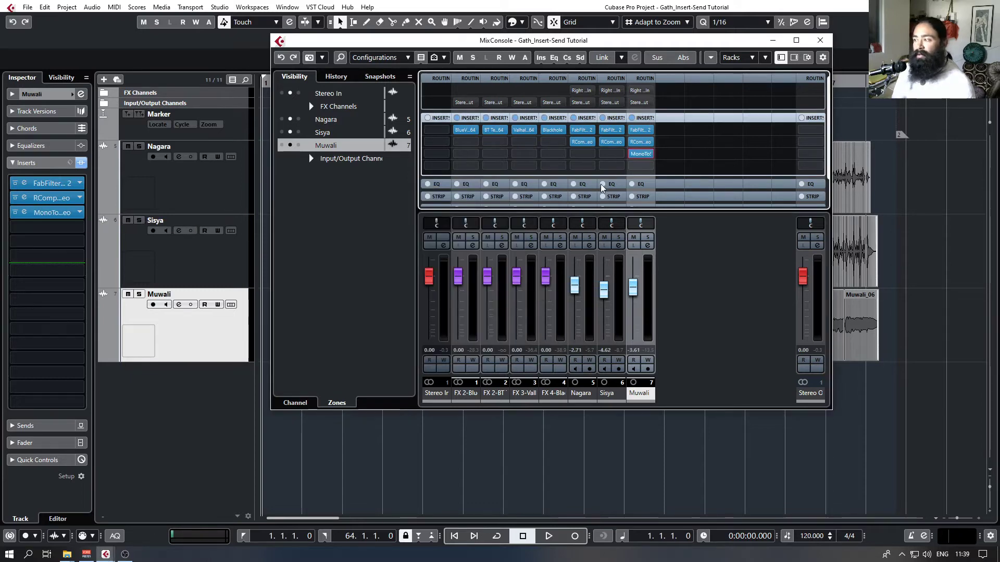
Remove the MonoToStereo effect from the Muwali channel by setting its third insert slot to No Effect.
left_click(649, 156)
scroll(671, 185, "up", 5)
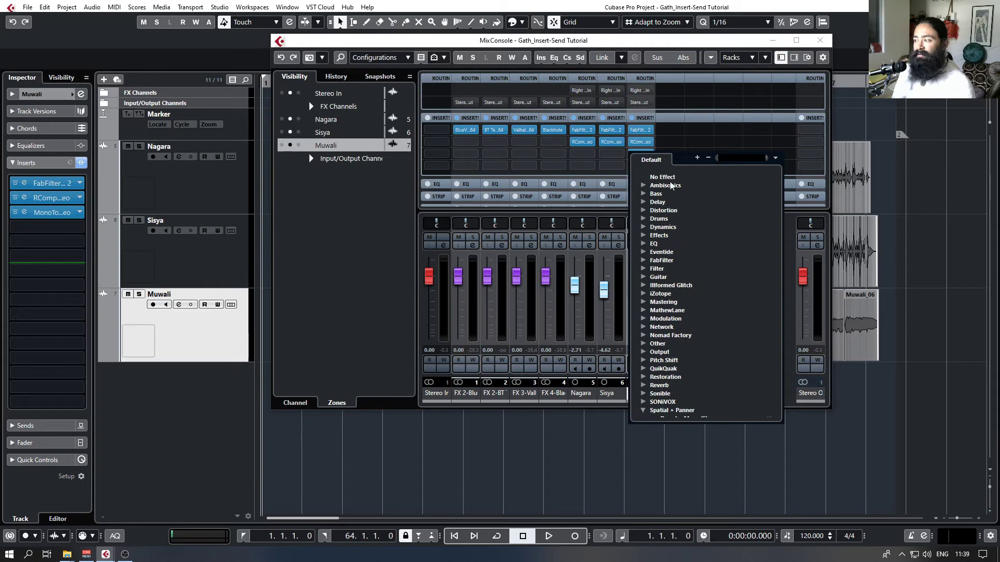
left_click(666, 177)
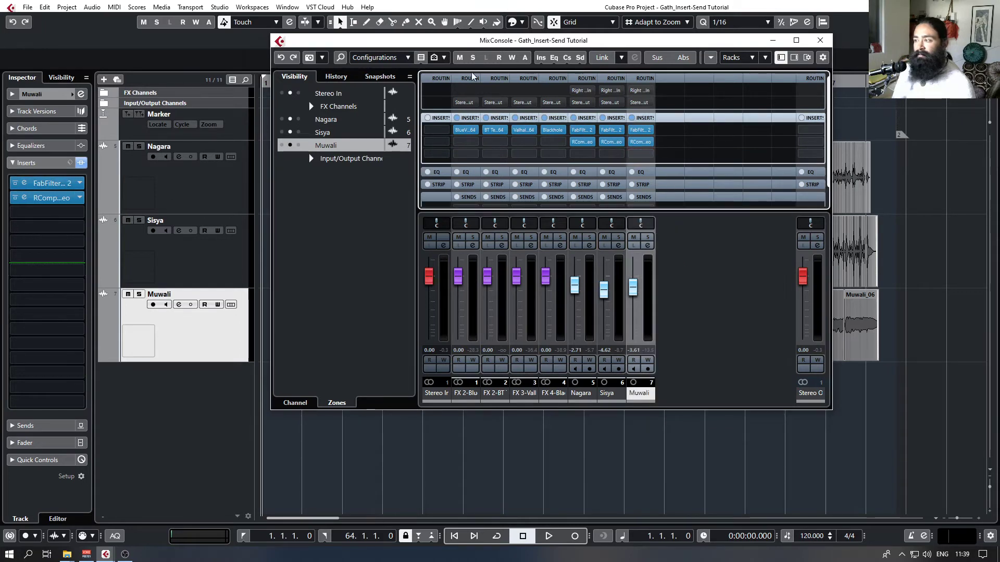
Close the MixConsole and view the effects list for the Muwali track's third insert slot in the Inspector.
key("F3")
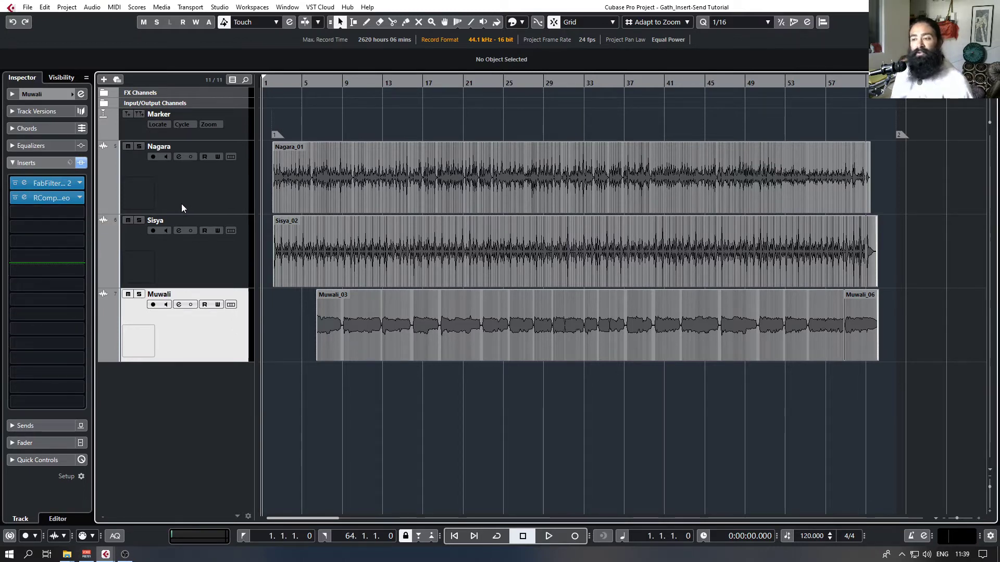
left_click(80, 212)
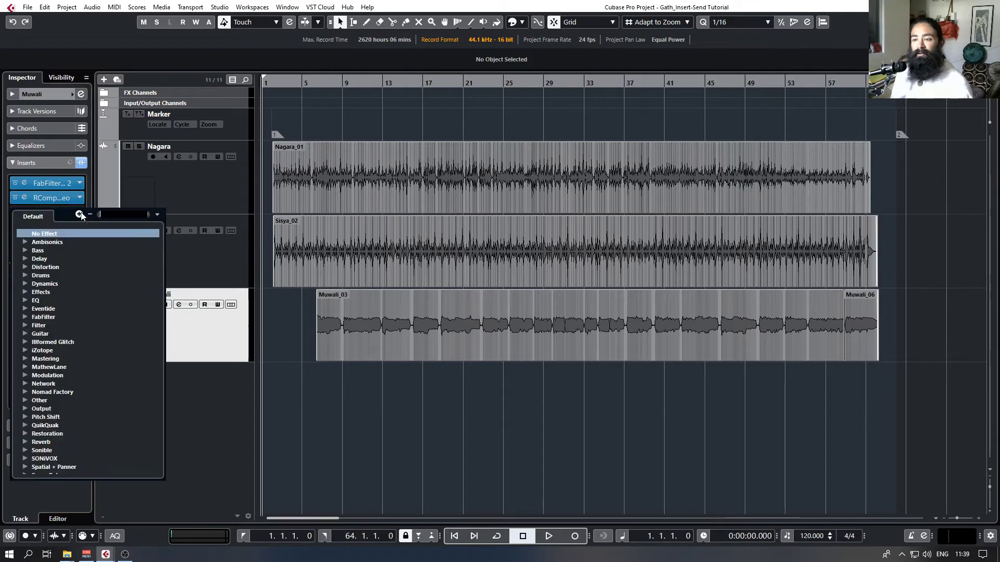
left_click(154, 191)
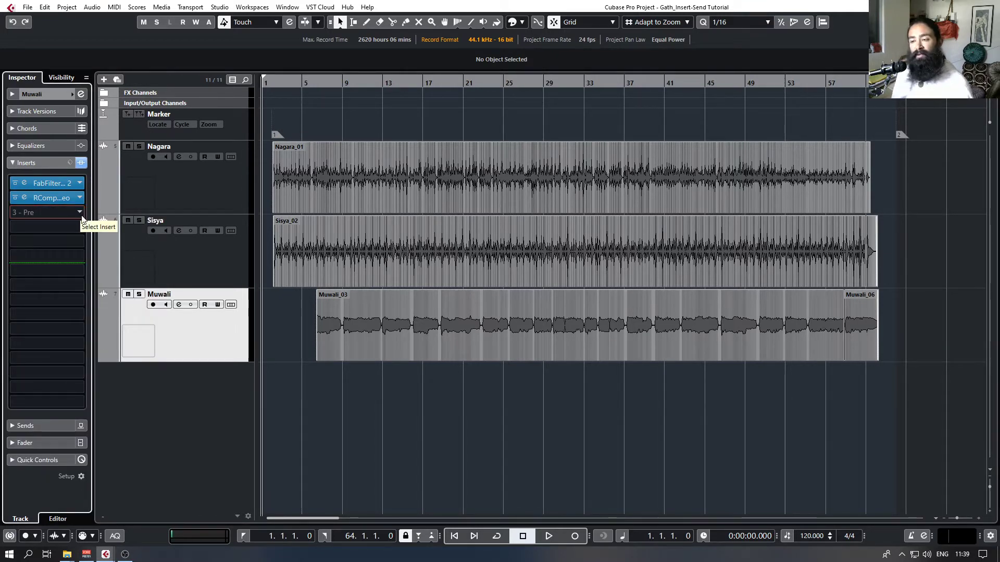
Select the Nagara track, collapse its Inserts section and expand its Sends section in the Inspector.
left_click(195, 245)
left_click(195, 201)
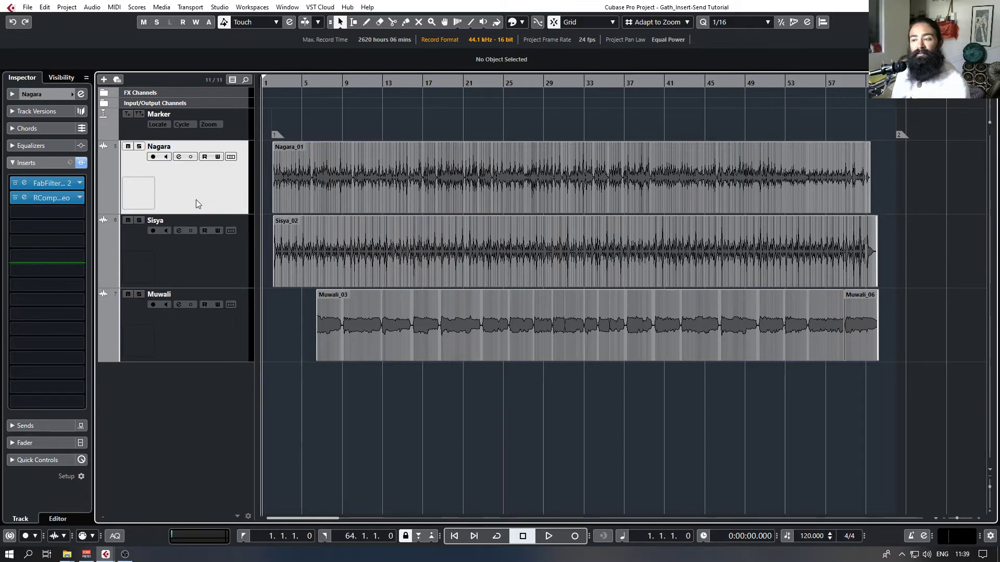
left_click(196, 257)
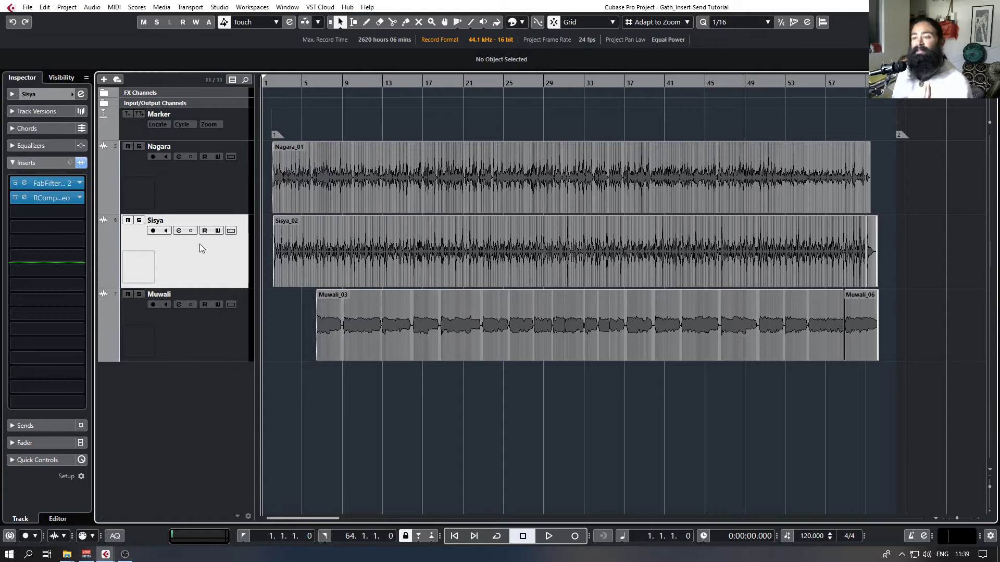
left_click(211, 193)
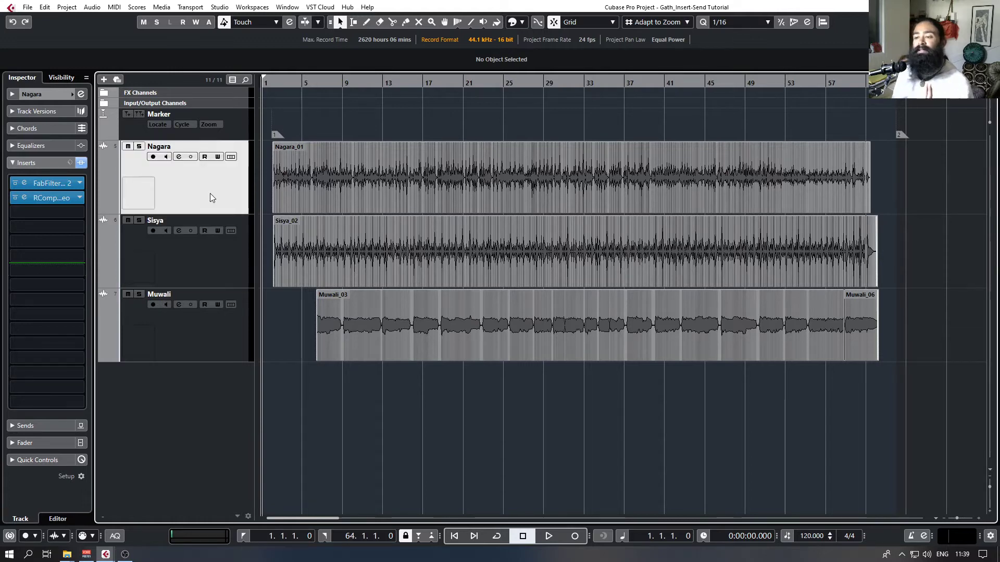
left_click(14, 163)
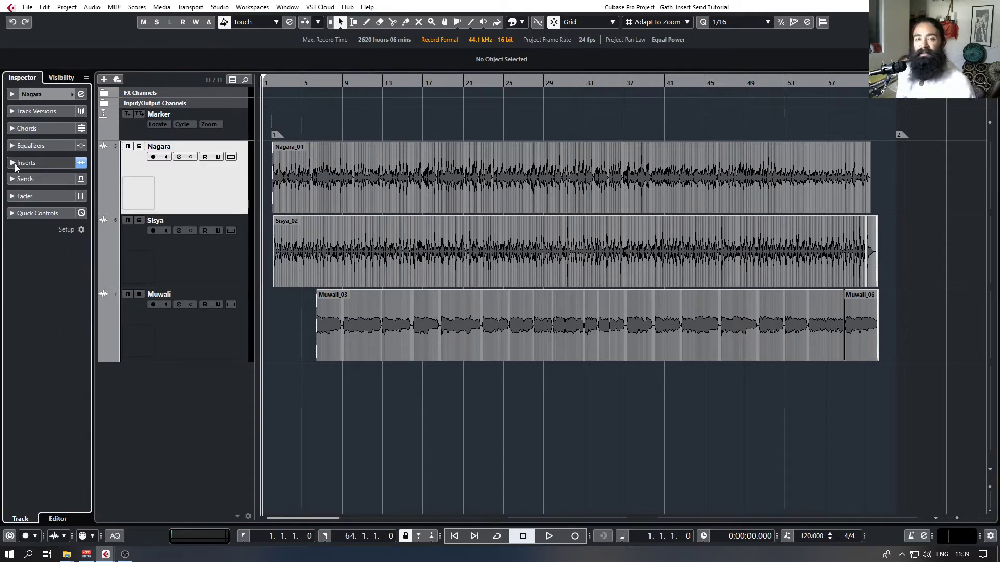
left_click(23, 181)
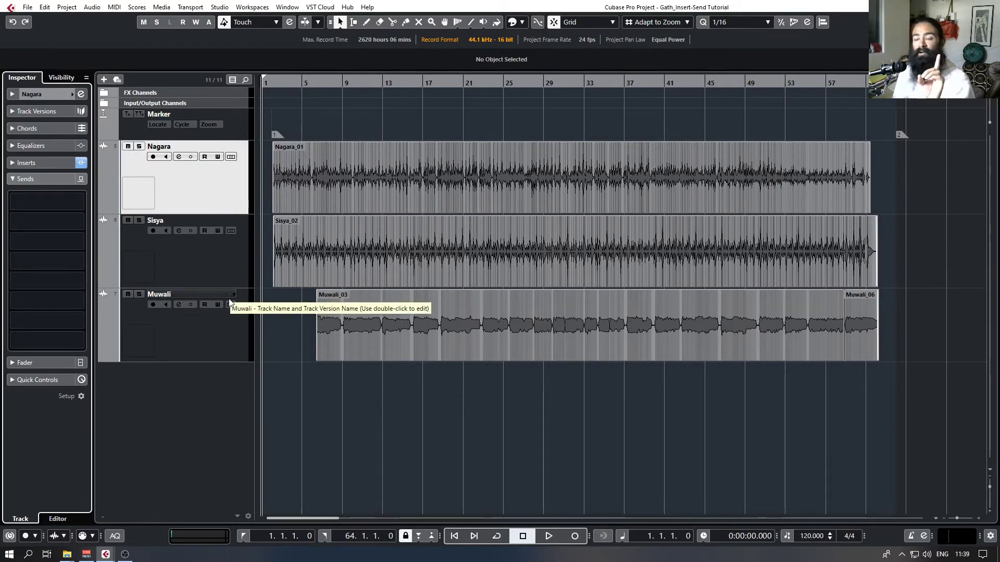
Start adding a new effect (FX) track to the project.
right_click(198, 396)
right_click(172, 417)
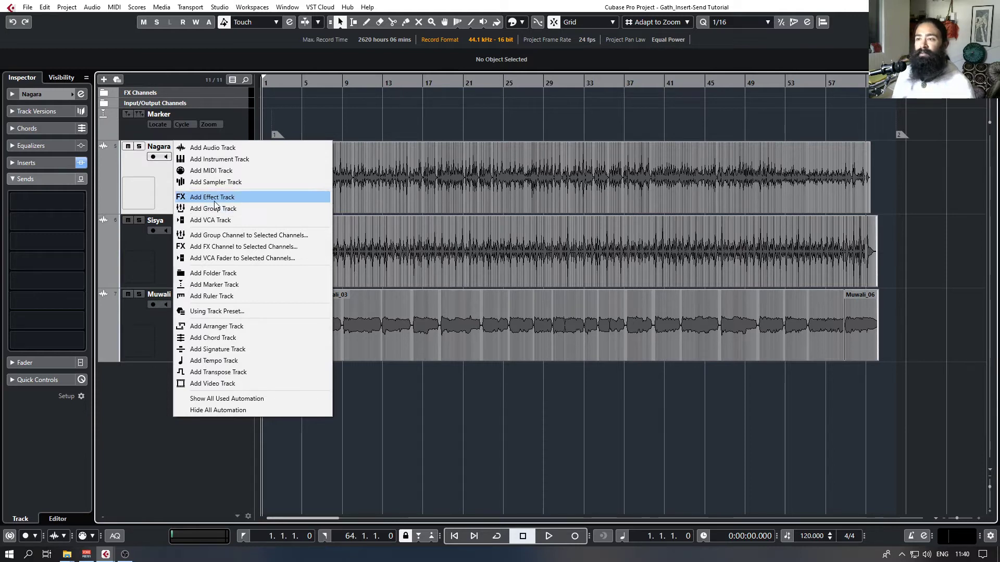
left_click(88, 8)
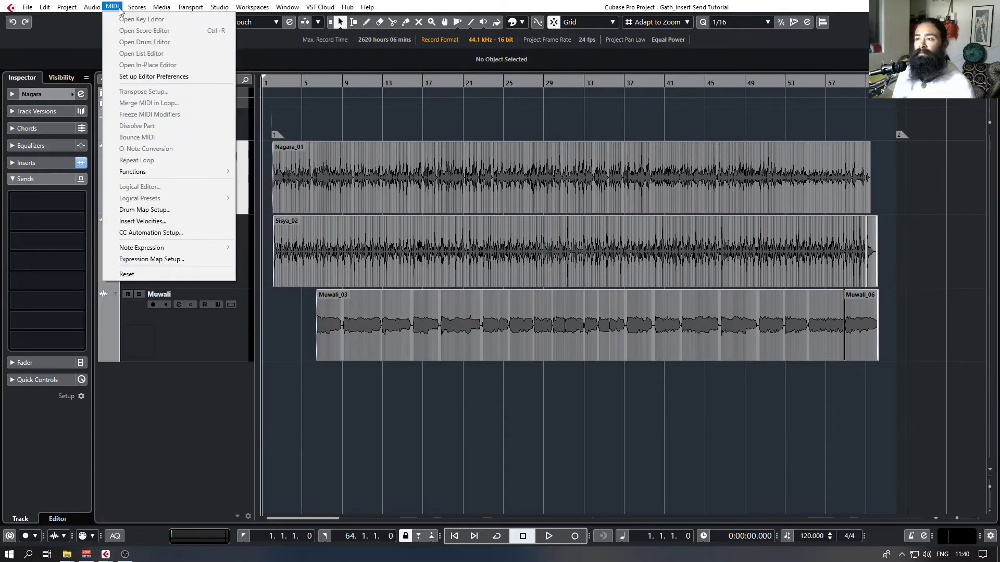
mouse_move(65, 7)
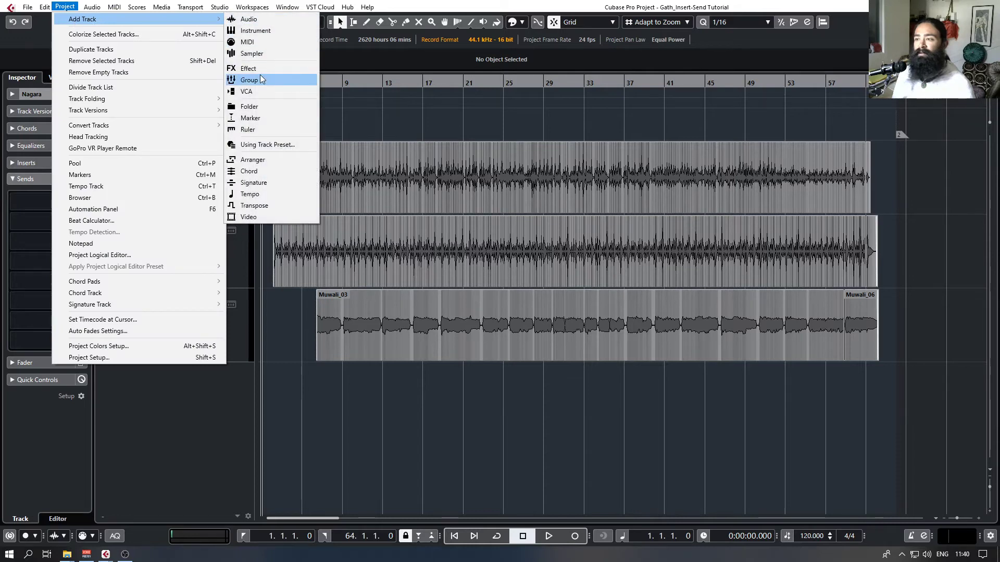
left_click(249, 68)
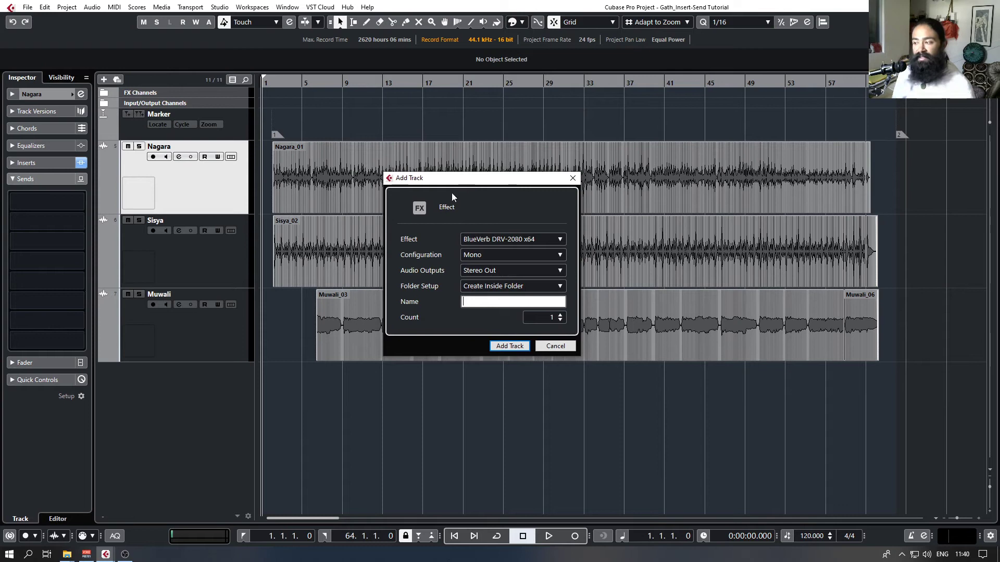
left_click(461, 302)
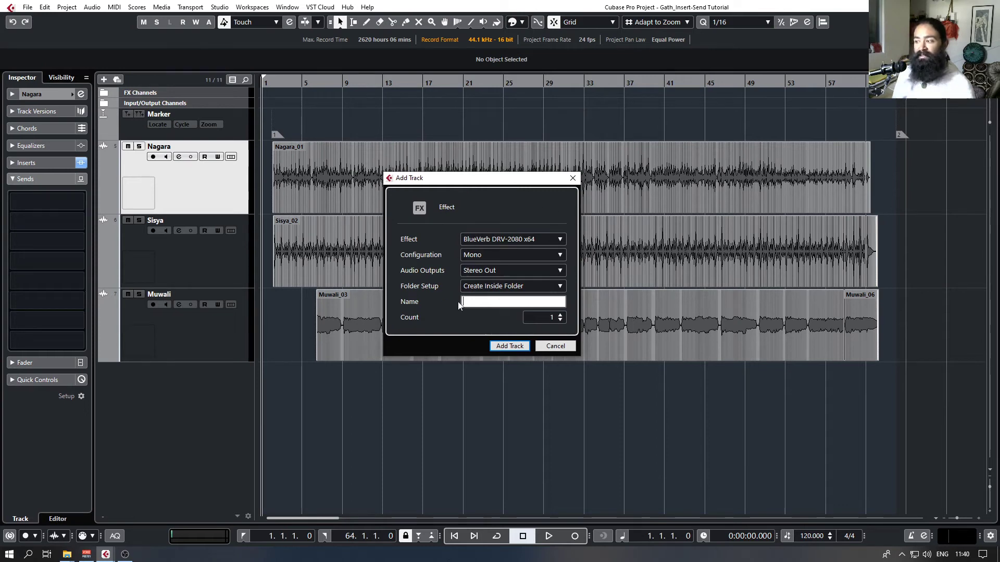
Choose MonoToStereo as the new FX track's effect and set its configuration to Stereo.
left_click(559, 240)
left_click(417, 280)
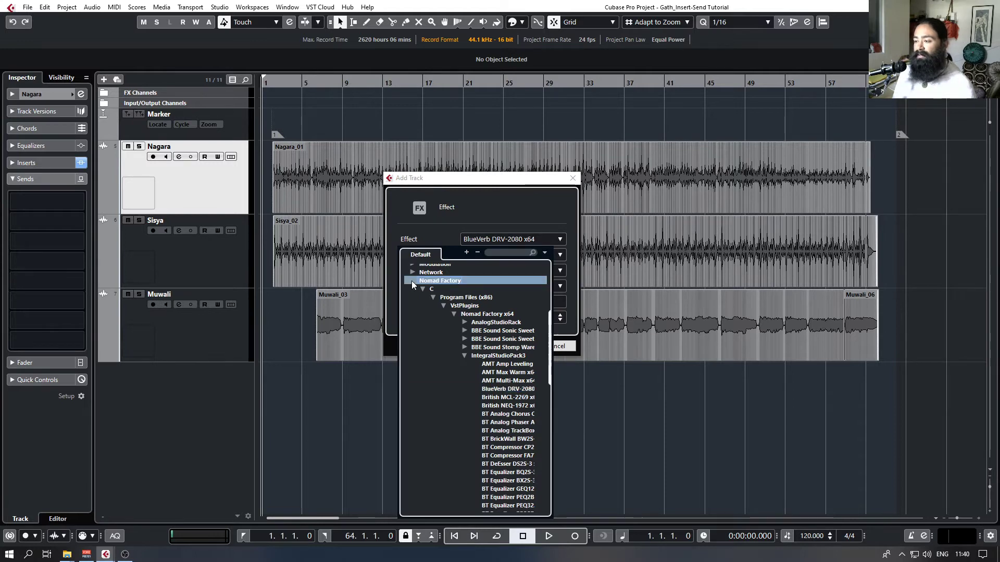
left_click(411, 280)
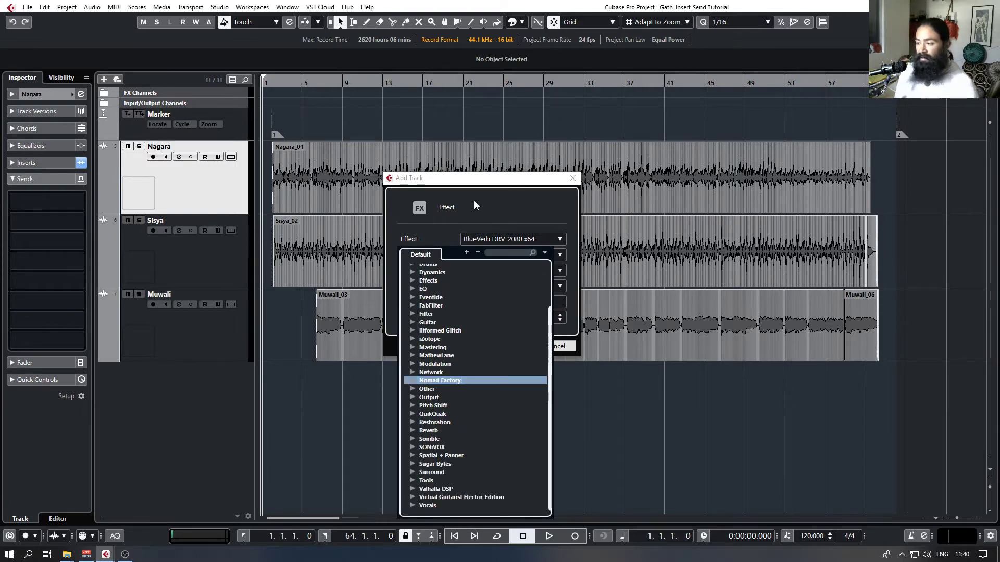
left_click(498, 254)
type("m")
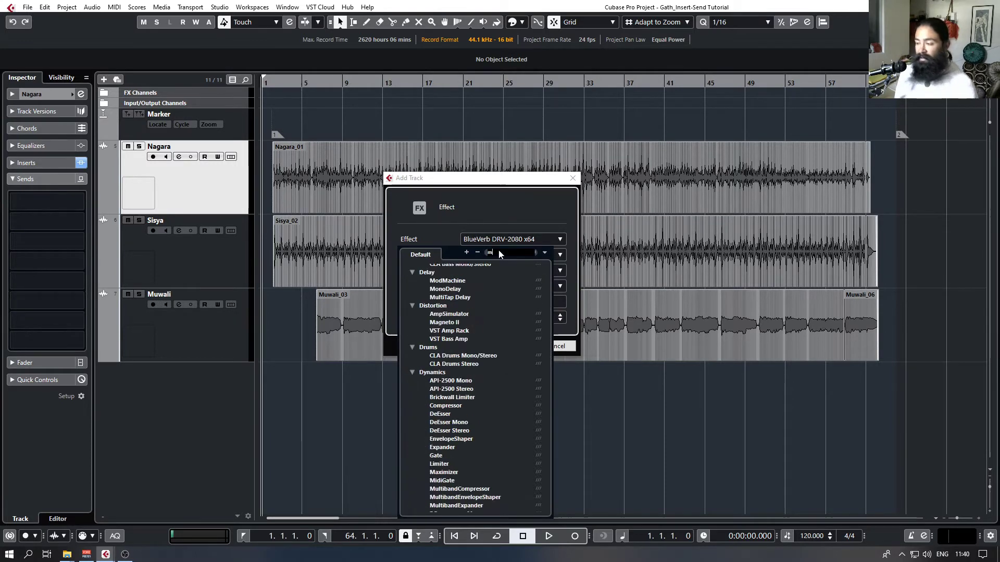
type("ono to")
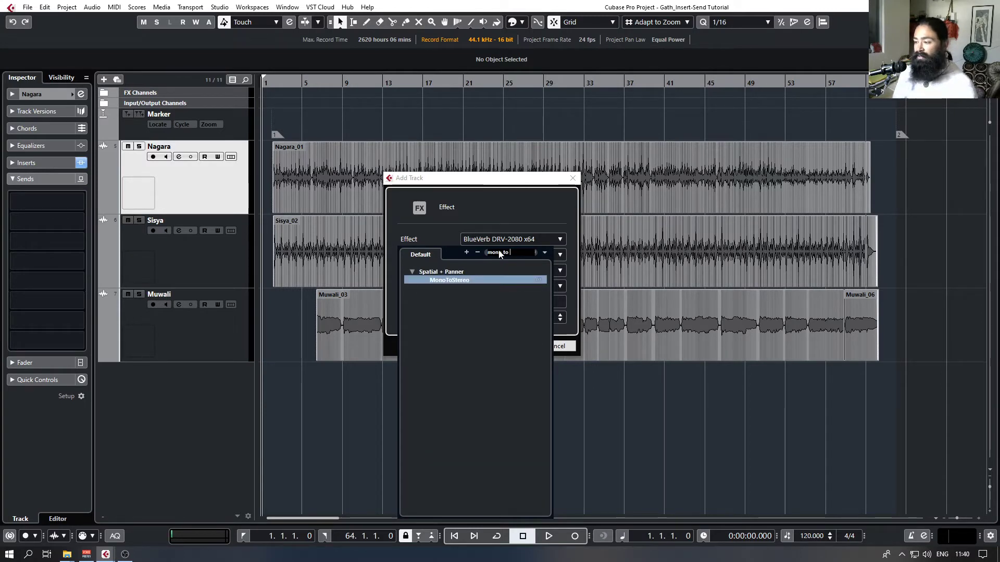
left_click(475, 280)
left_click(555, 254)
left_click(517, 275)
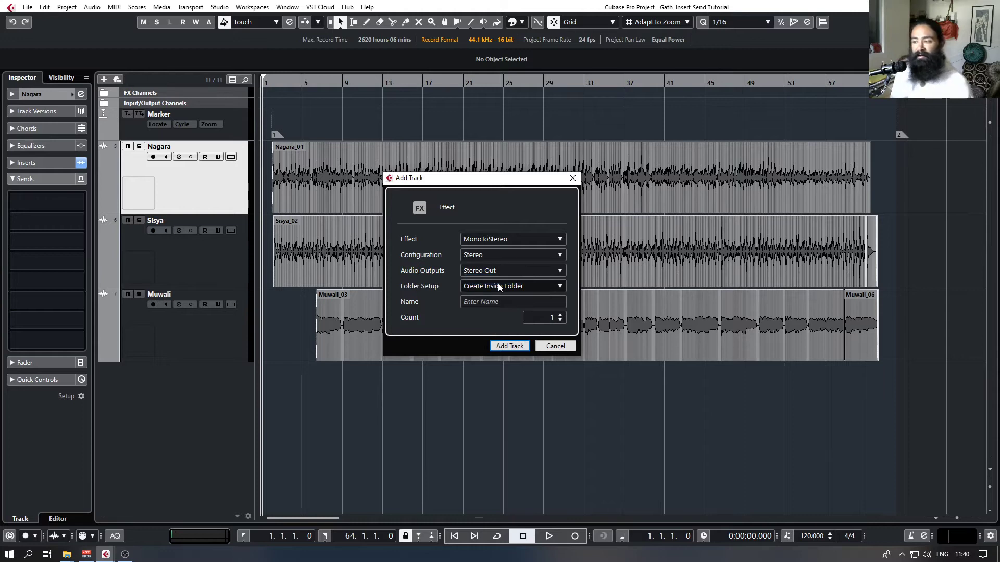
Review the new FX track's channel configuration options, including the additional surround and Ambisonics formats, keeping Stereo.
left_click(561, 255)
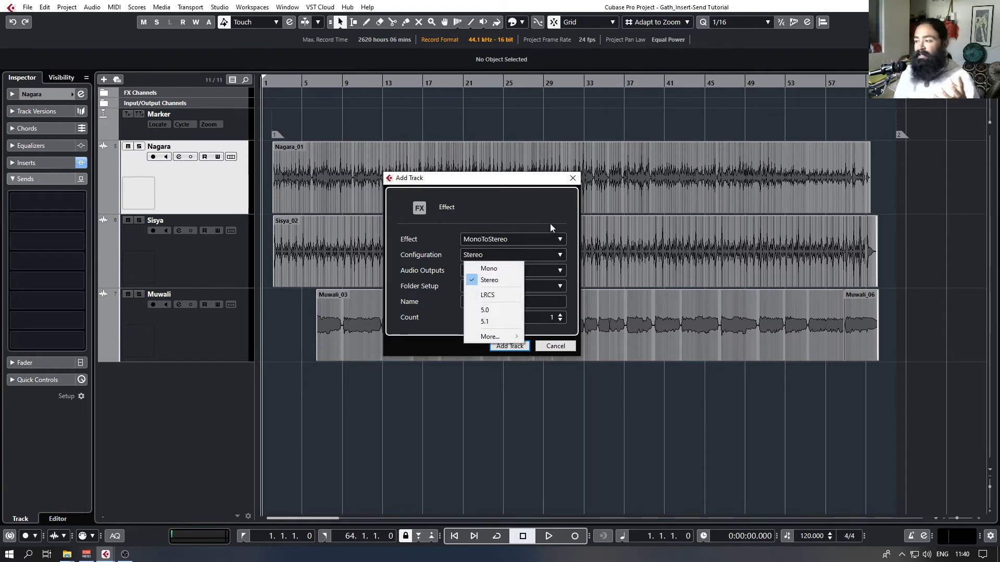
left_click(535, 208)
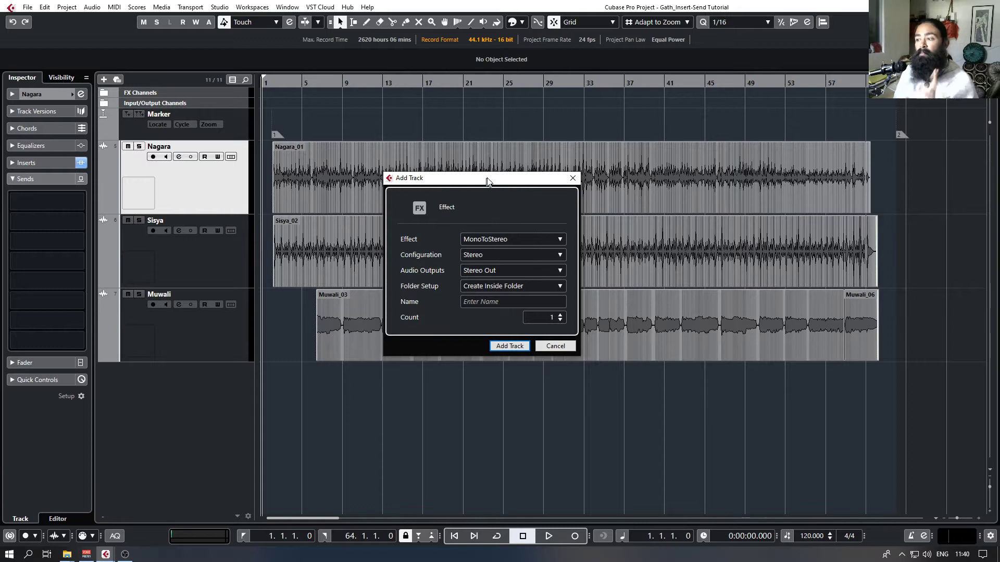
left_click_drag(487, 180, 493, 179)
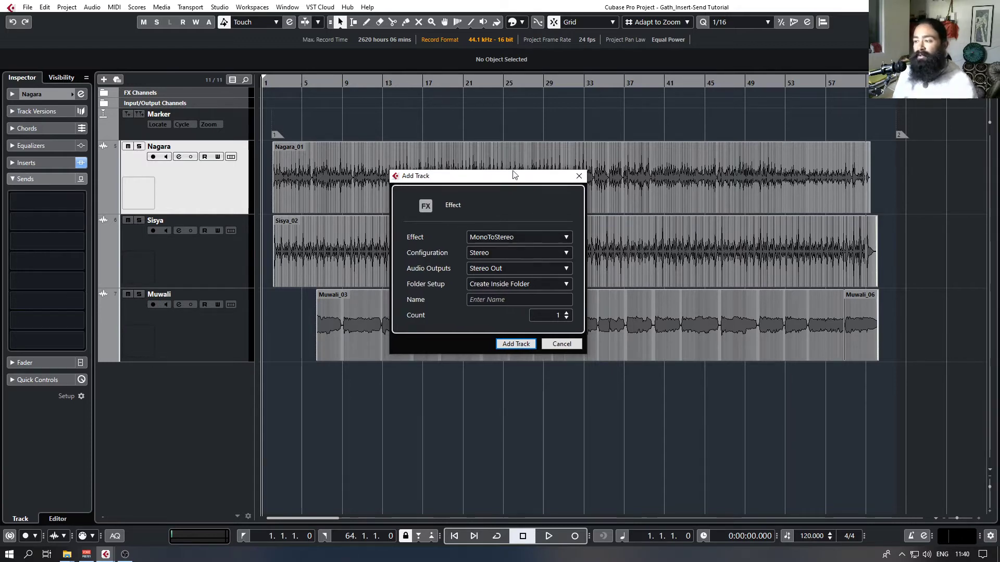
left_click(559, 253)
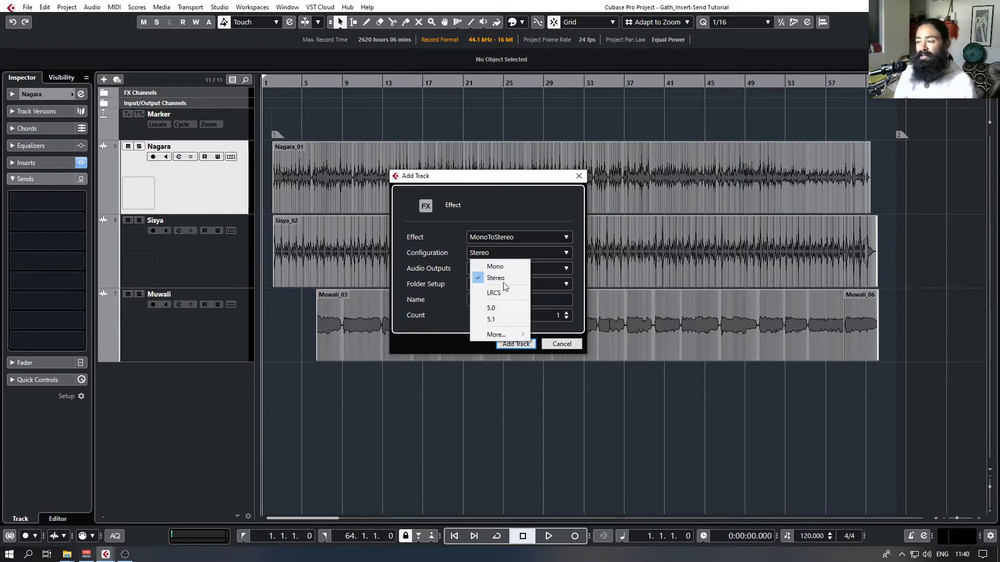
mouse_move(498, 335)
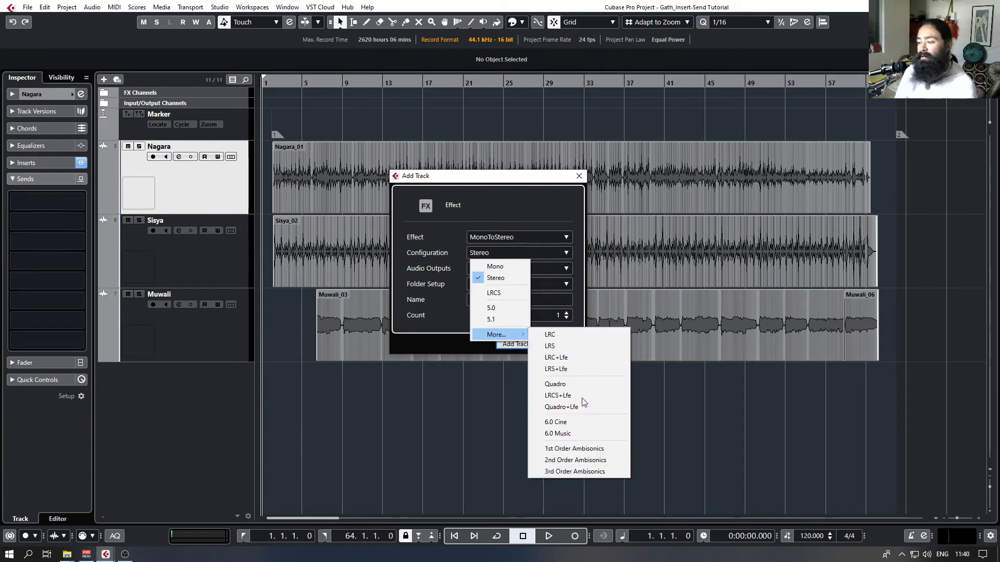
left_click(539, 196)
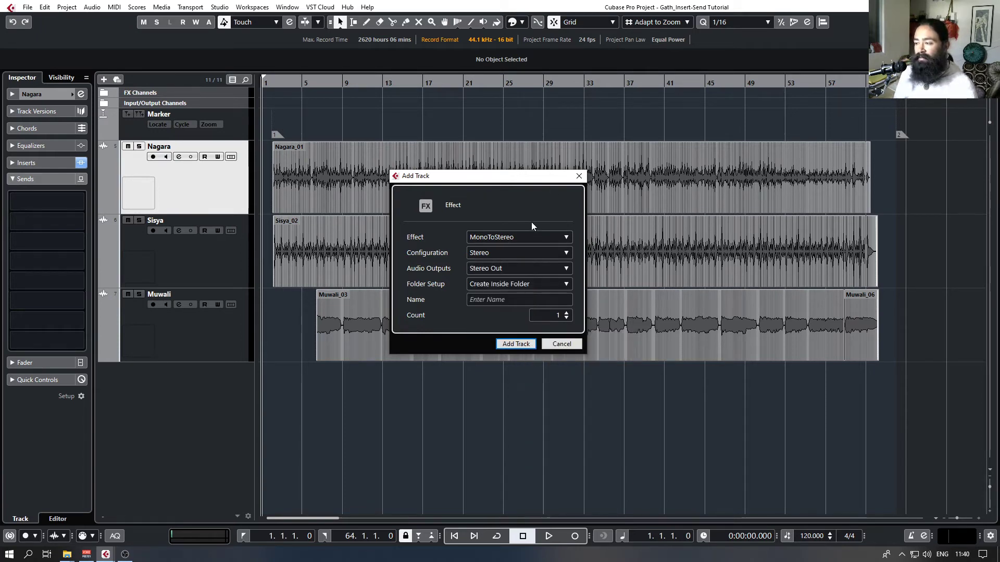
Set the new FX track's folder setup to Create Outside Folder and name it Mono To Stereo.
left_click(546, 283)
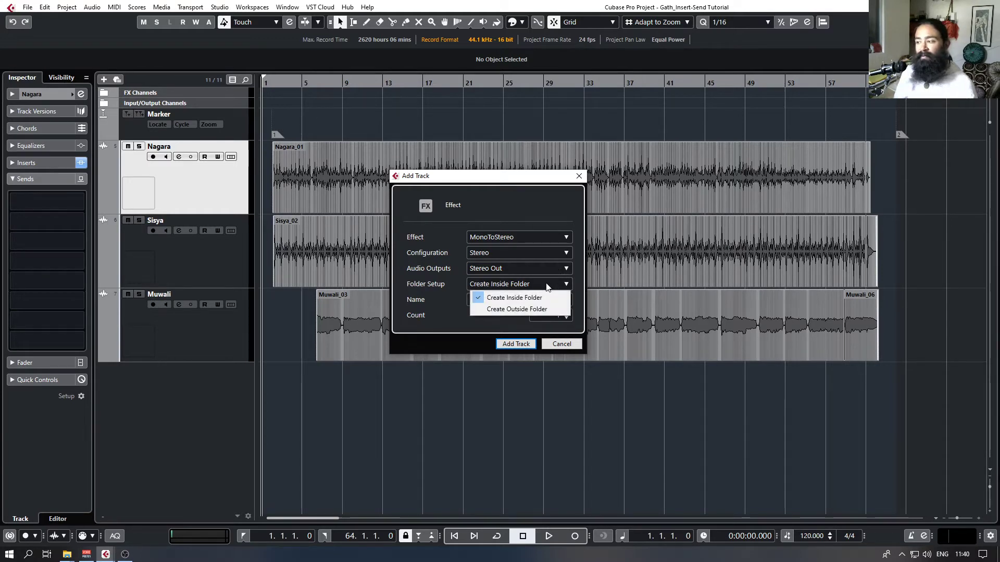
left_click(500, 310)
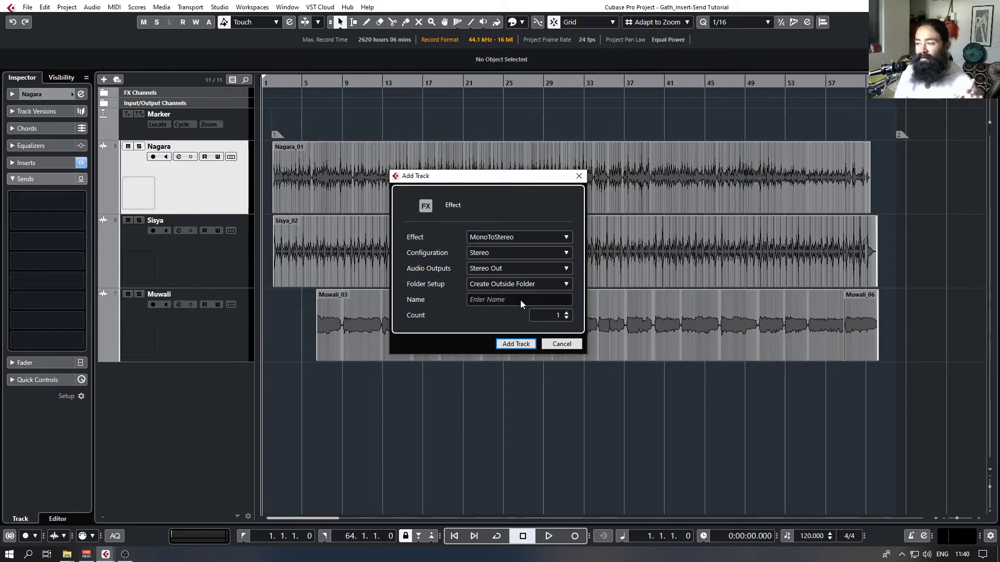
left_click(520, 300)
type("Mono ")
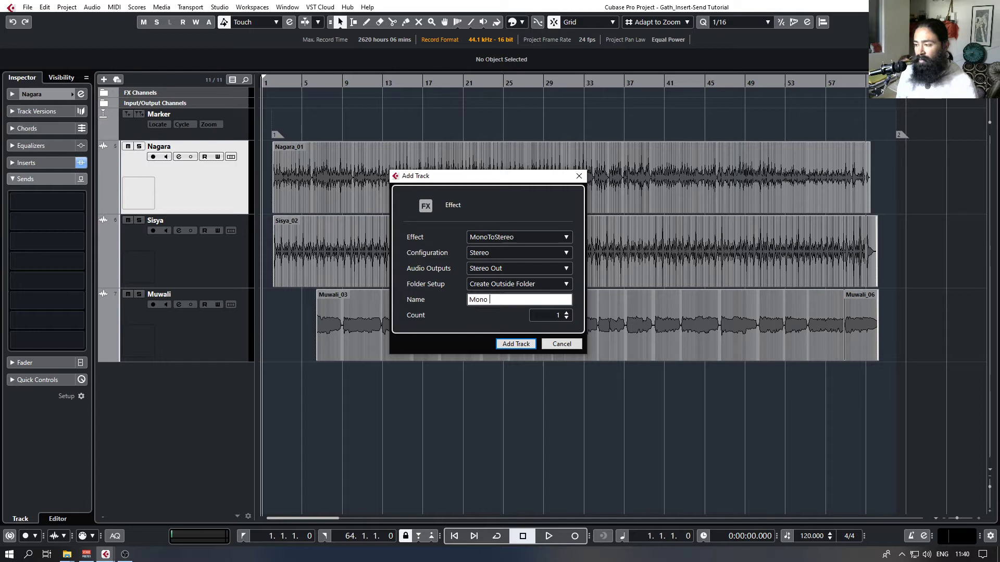
type("To Stereo")
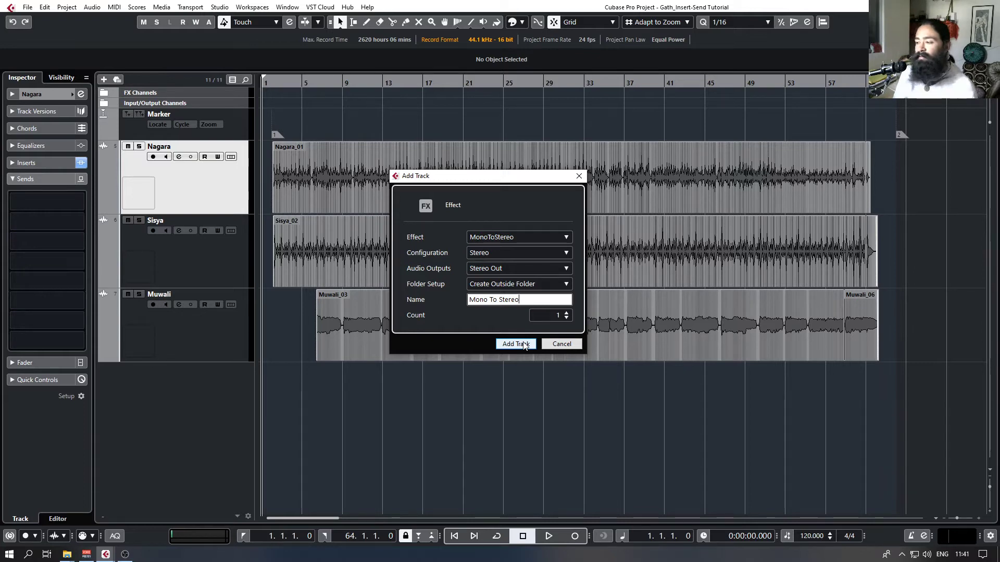
Add the FX track with a count of 1 and move it below the Muwali track.
left_click(567, 313)
left_click(566, 313)
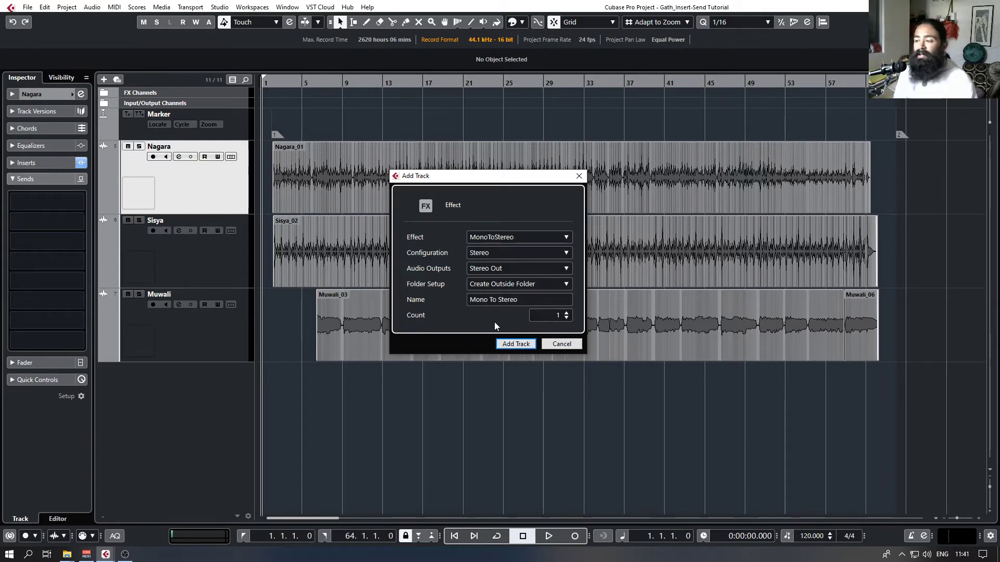
left_click(516, 345)
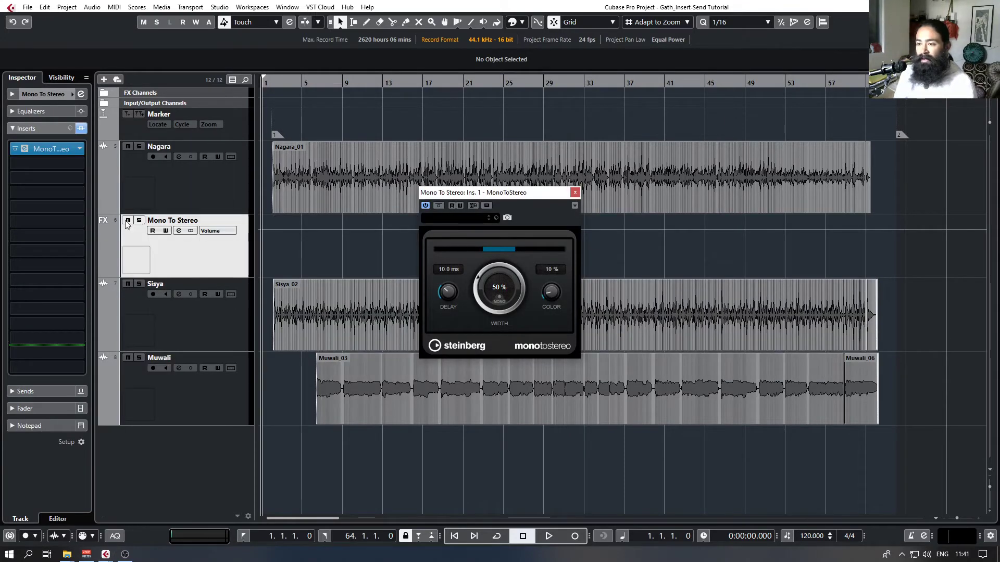
left_click_drag(109, 226, 207, 408)
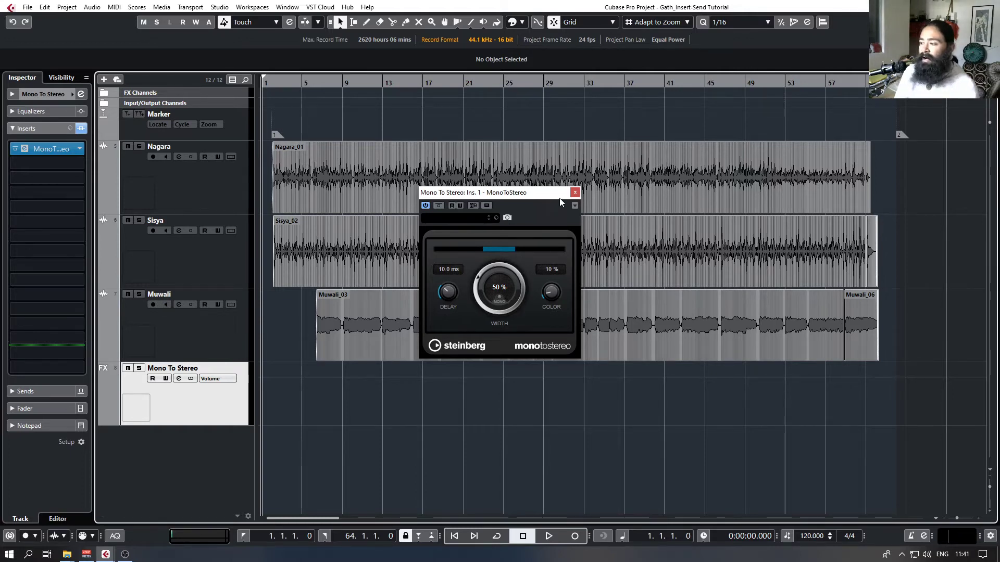
Set the MonoToStereo plug-in's width to 0%, enable its Mono option and close the plug-in window.
left_click_drag(543, 199, 561, 200)
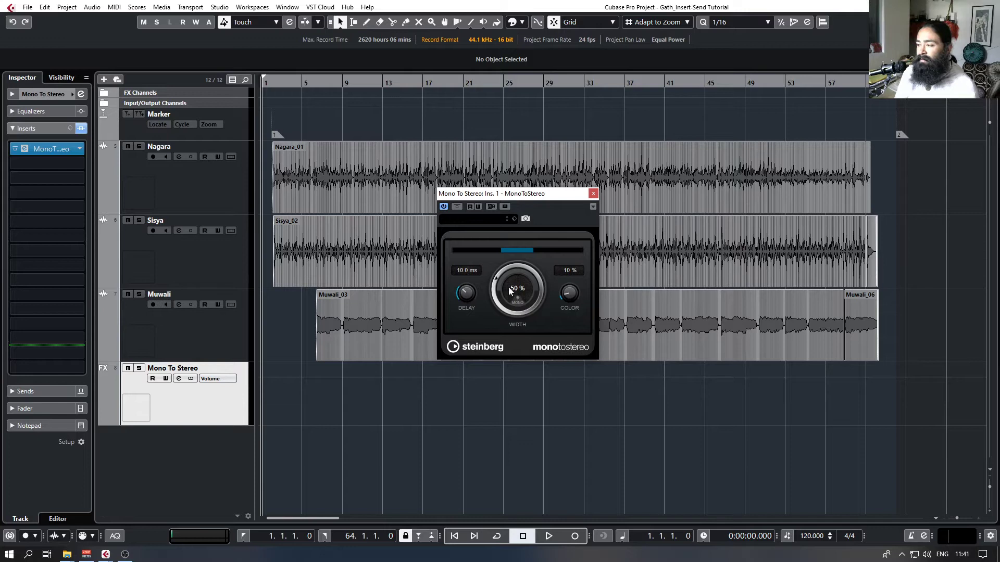
left_click_drag(498, 283, 496, 351)
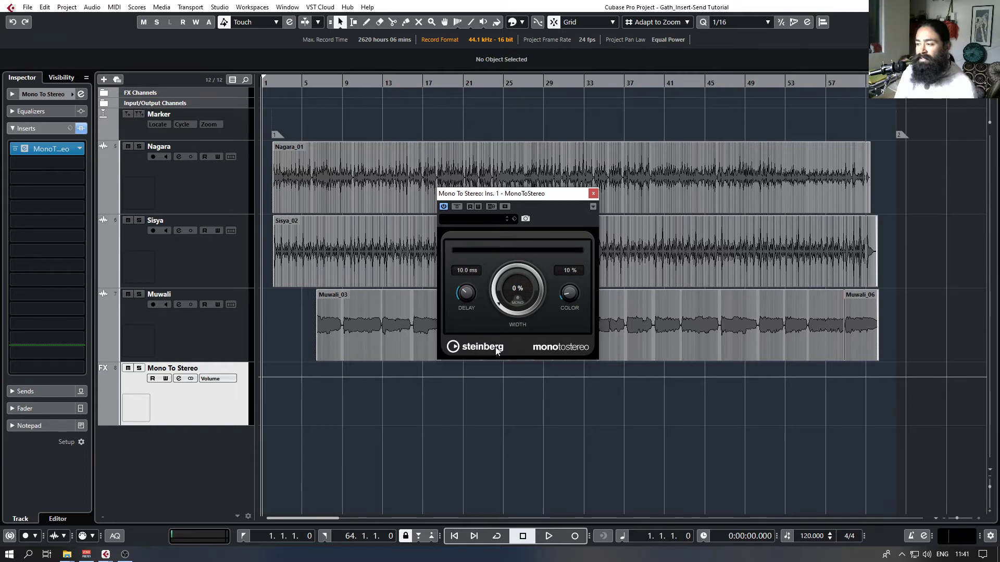
left_click(517, 298)
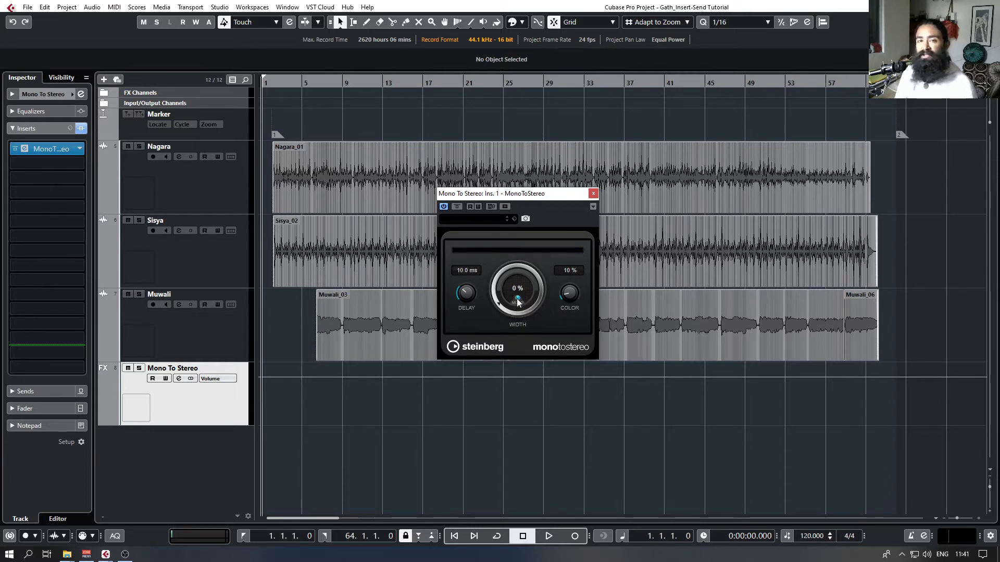
left_click(593, 193)
Look through the Muwali and Sisya tracks' sends, and reduce the height of the Mono To Stereo FX track.
left_click(216, 340)
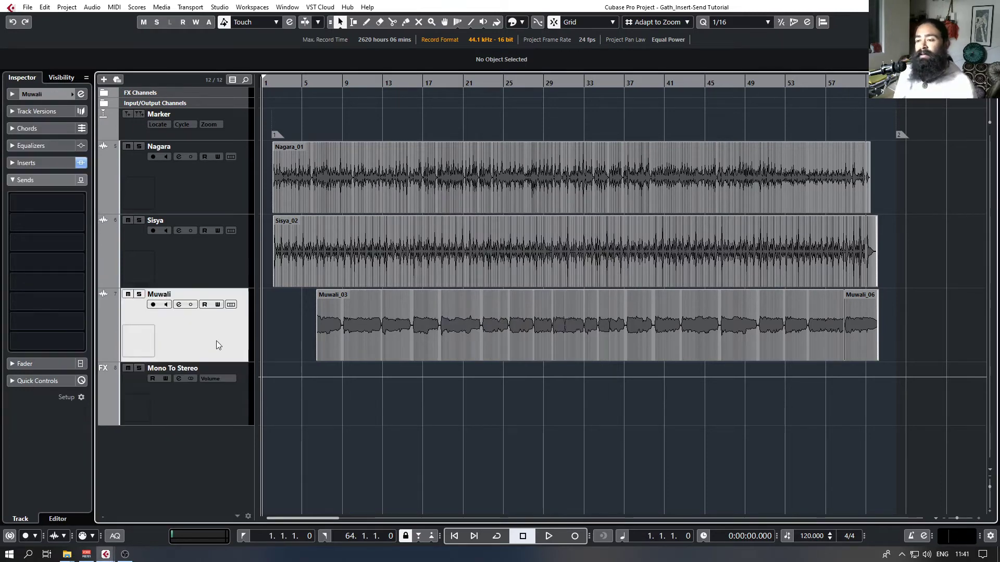
left_click(212, 266)
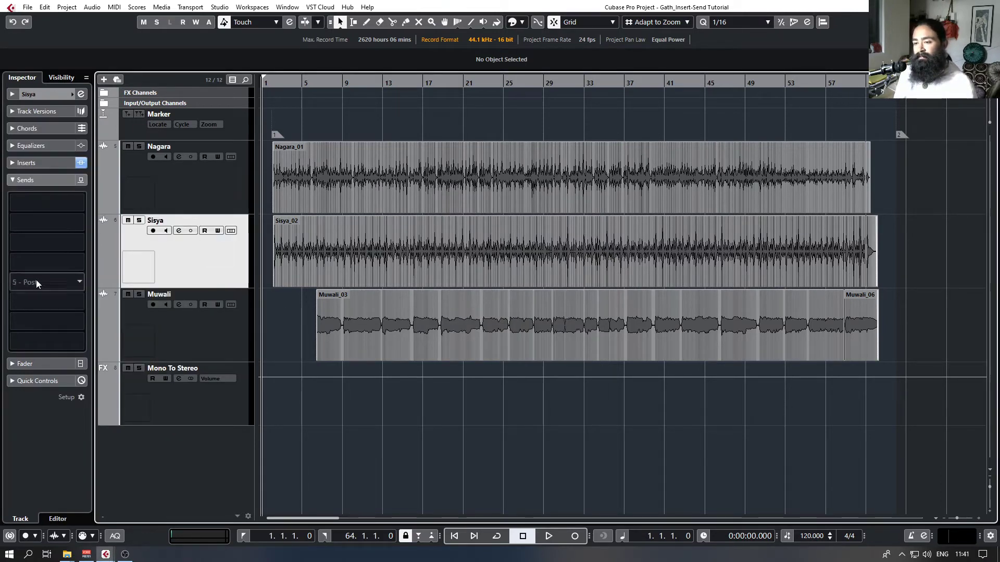
left_click(202, 398)
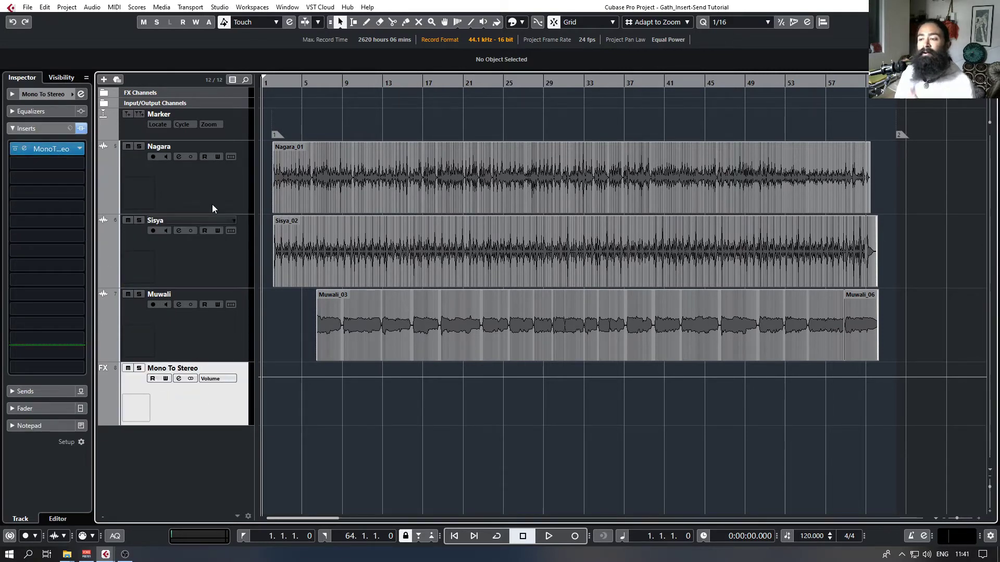
left_click_drag(190, 427, 200, 396)
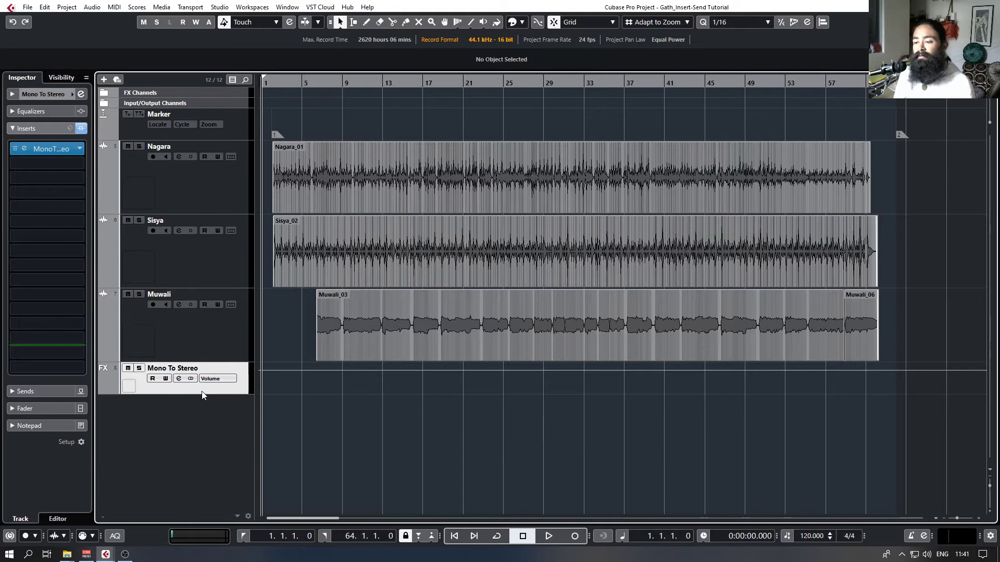
Review the Nagara track's insert effects and compare them with the Mono To Stereo FX track's insert.
left_click(186, 187)
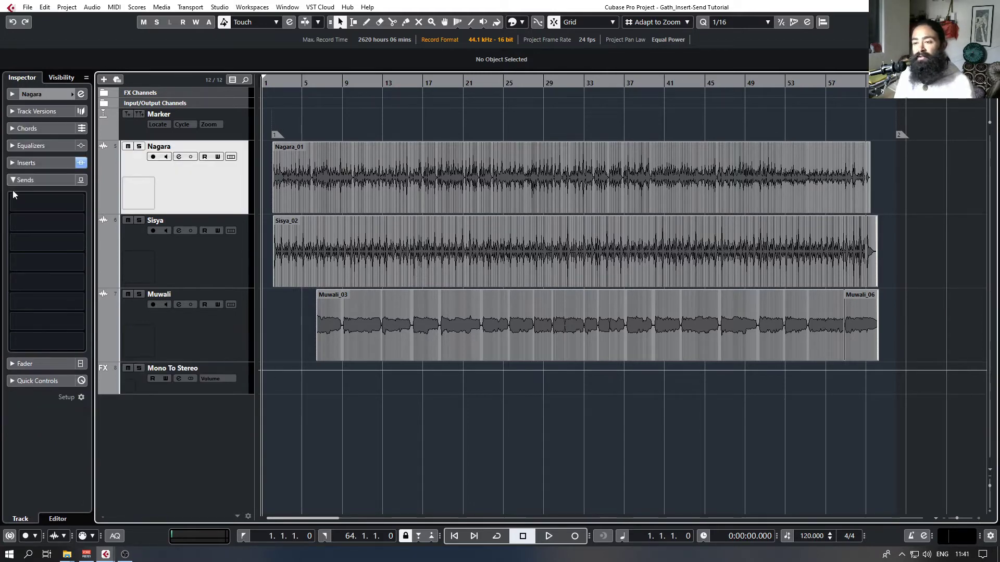
left_click(14, 164)
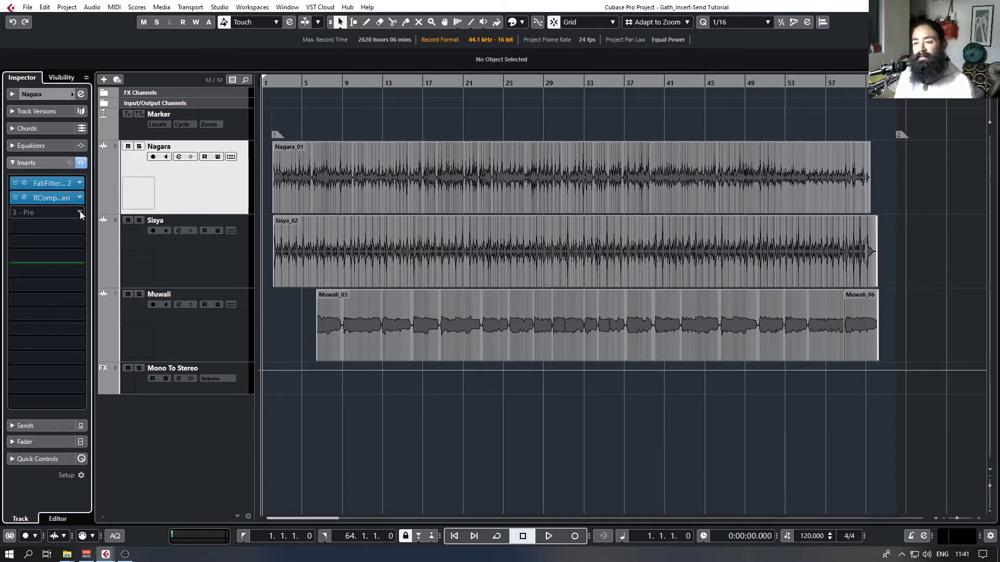
left_click(14, 162)
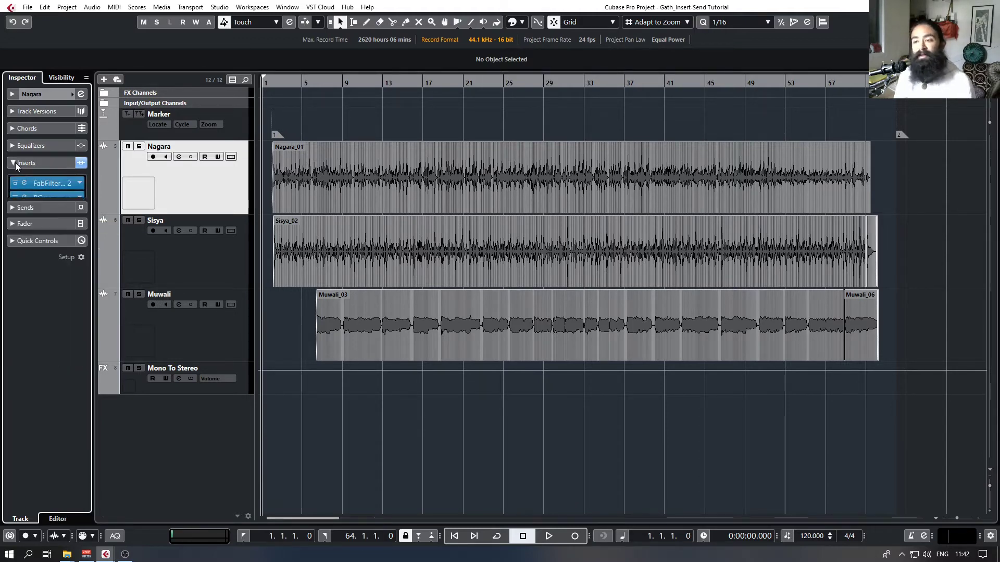
left_click(225, 392)
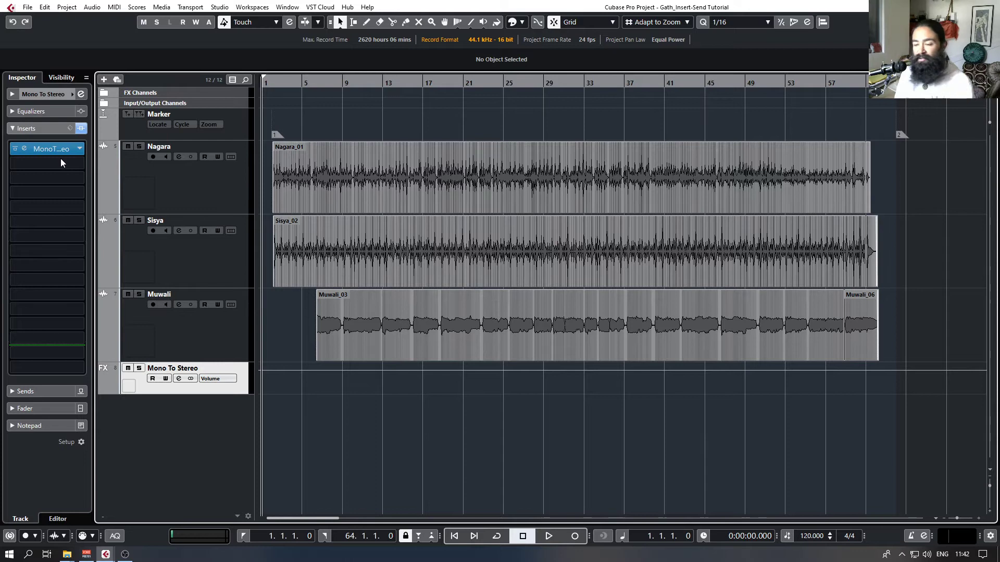
Assign the Muwali track's first send slot to the Mono To Stereo FX track.
left_click(190, 331)
left_click(27, 181)
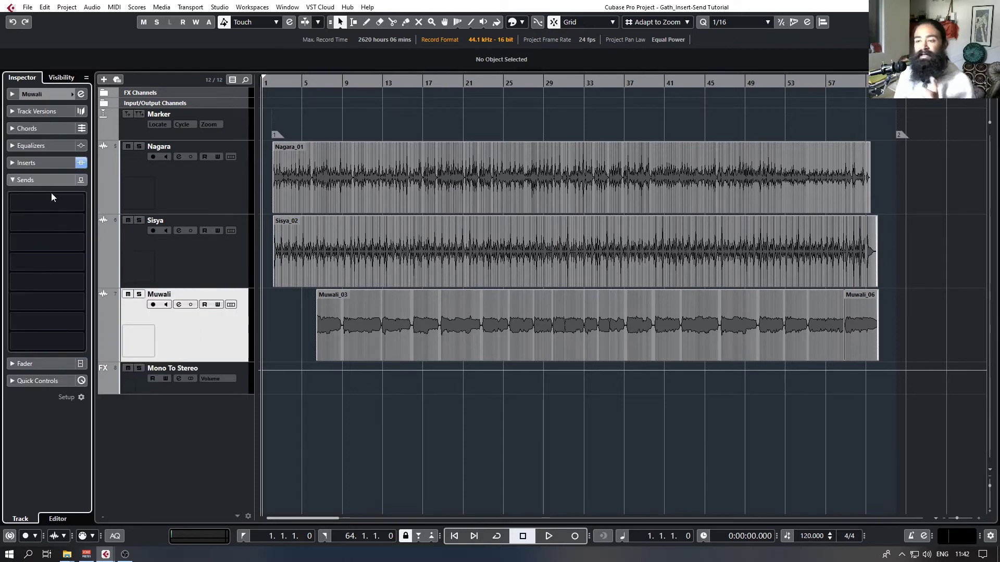
left_click(79, 203)
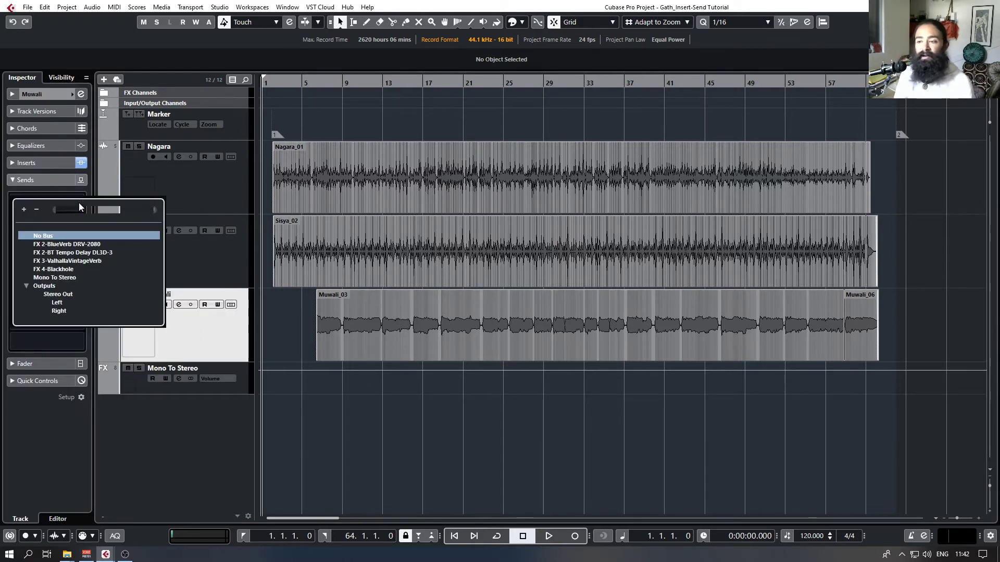
left_click(57, 279)
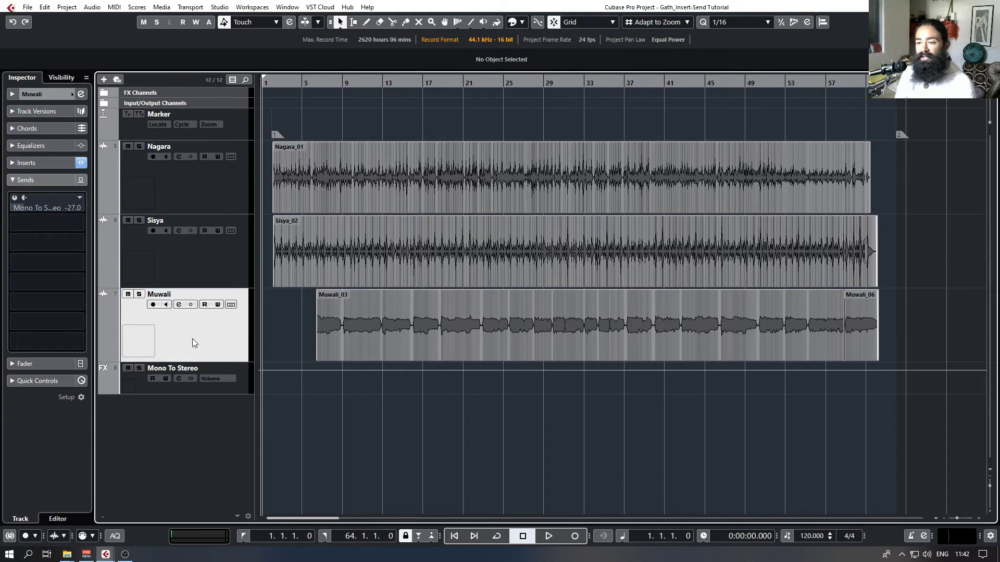
Place the playback cursor at bar 6, zoom in on the timeline, solo the Muwali track and play the project.
left_click(316, 84)
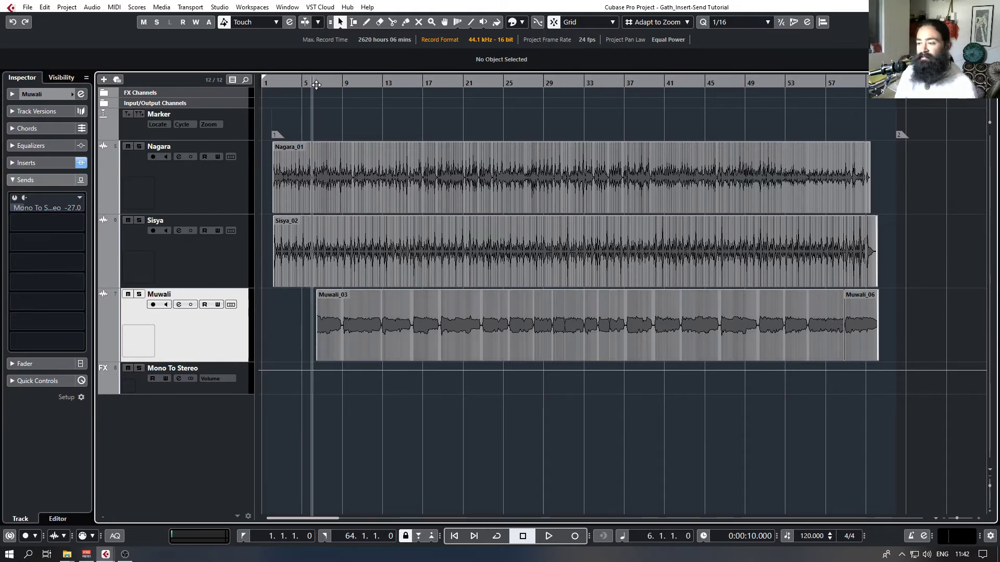
key("h")
key("space")
key("s")
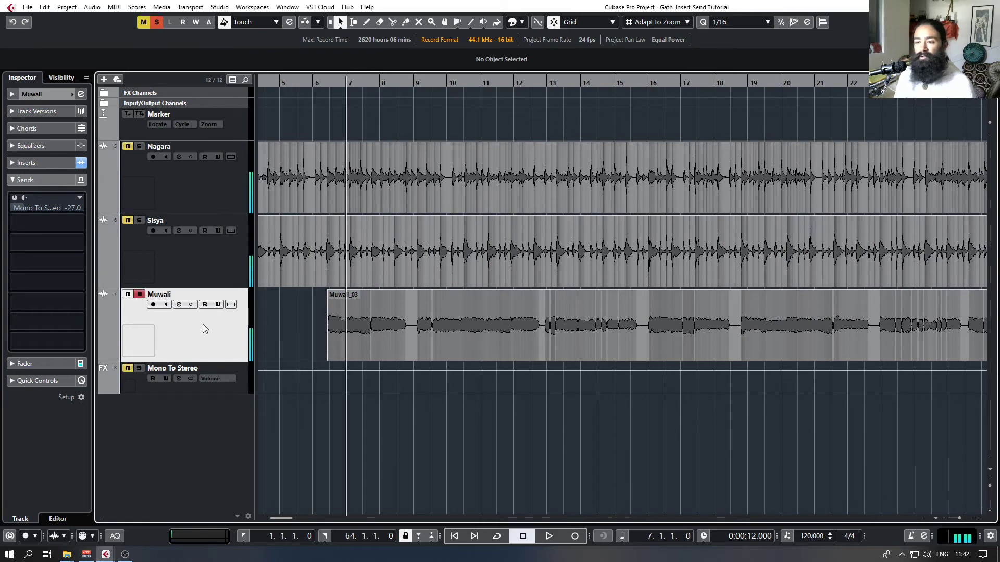
key("space")
Toggle the Muwali track's Mono To Stereo send during playback to compare the sound, leaving the send active.
left_click(14, 197)
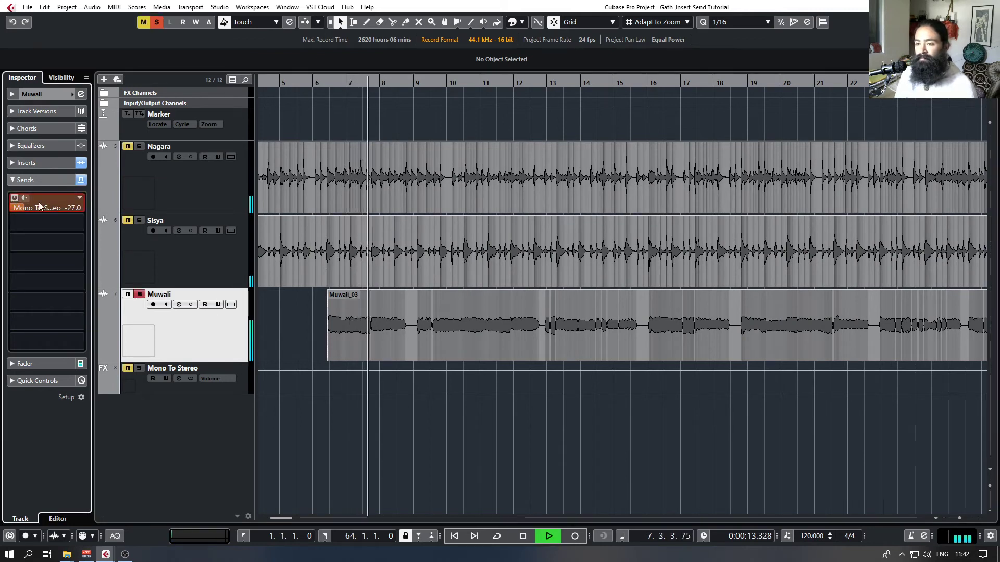
left_click(15, 198)
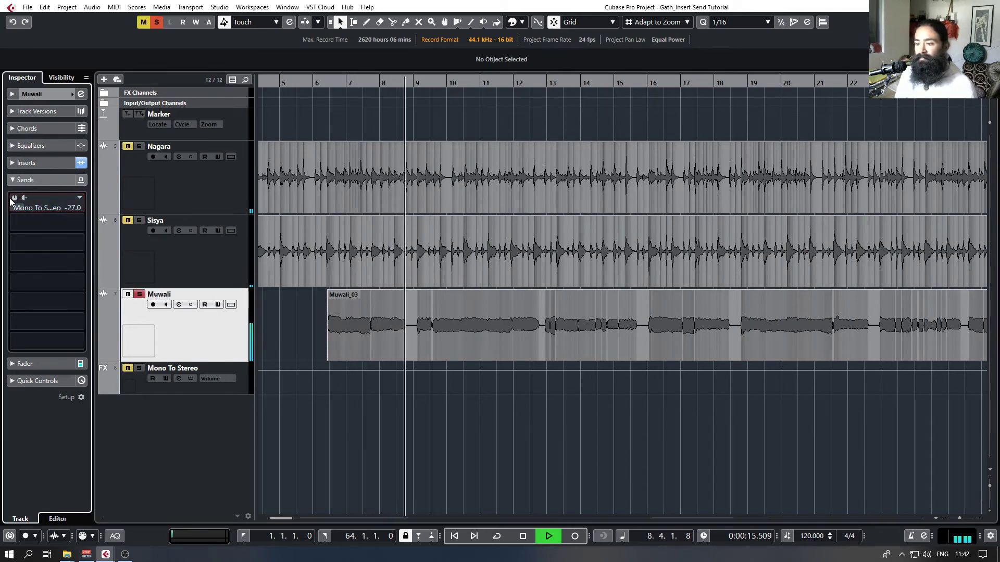
left_click(14, 199)
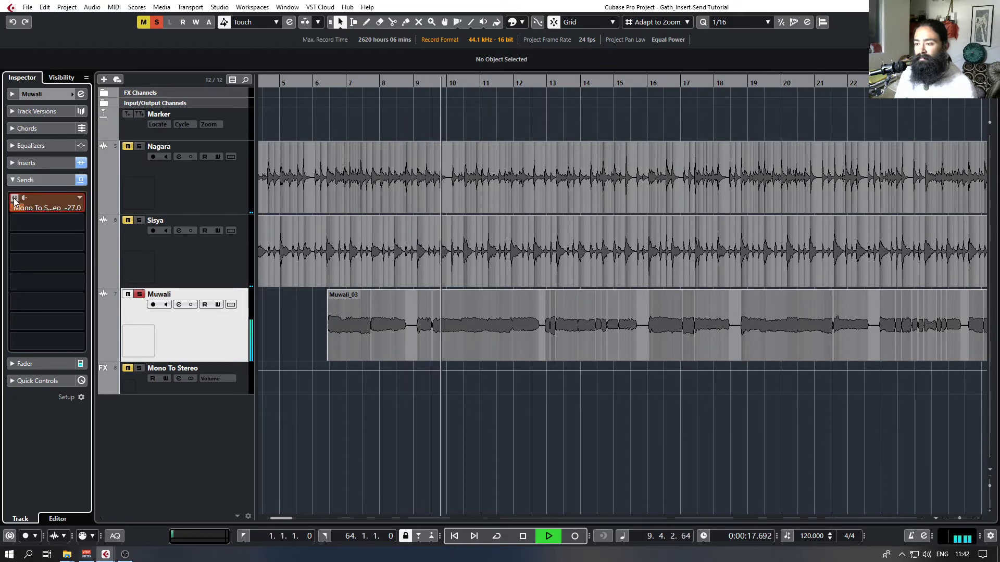
left_click(14, 198)
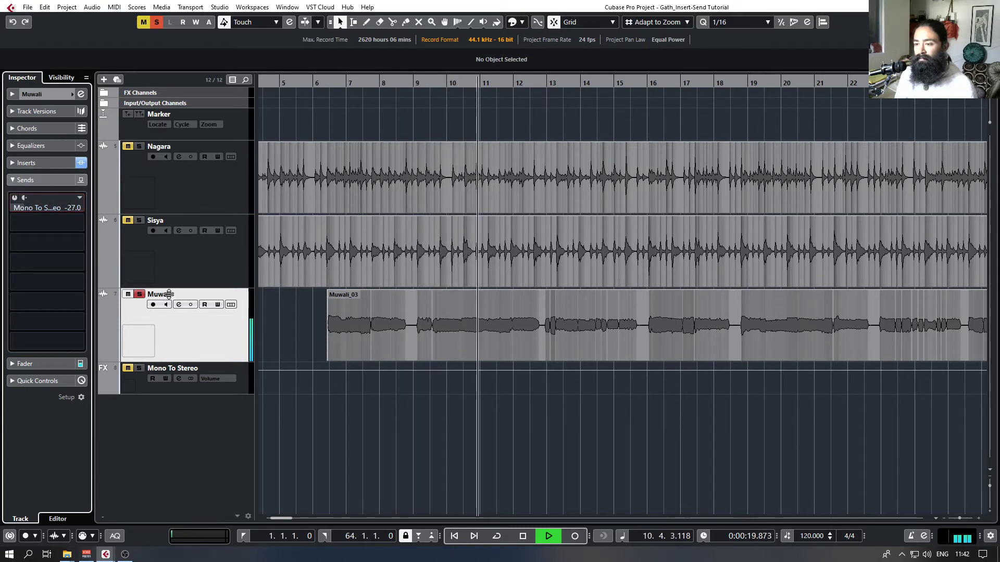
left_click(15, 198)
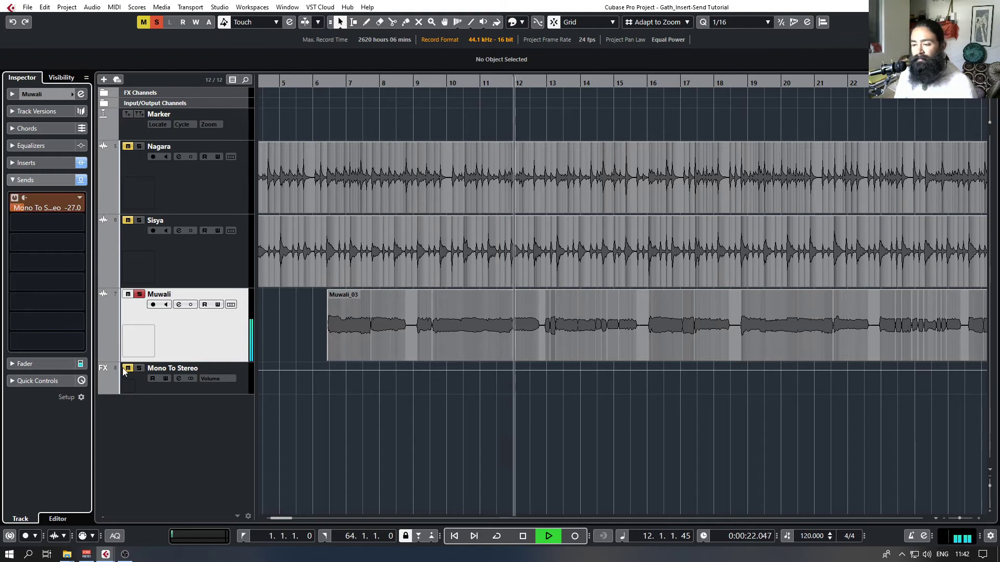
Solo the Mono To Stereo FX track, compare the Muwali send off and on, and raise its level to -0.80.
left_click(139, 369)
left_click(16, 198)
left_click(17, 198)
scroll(32, 211, "up", 10)
scroll(32, 210, "up", 10)
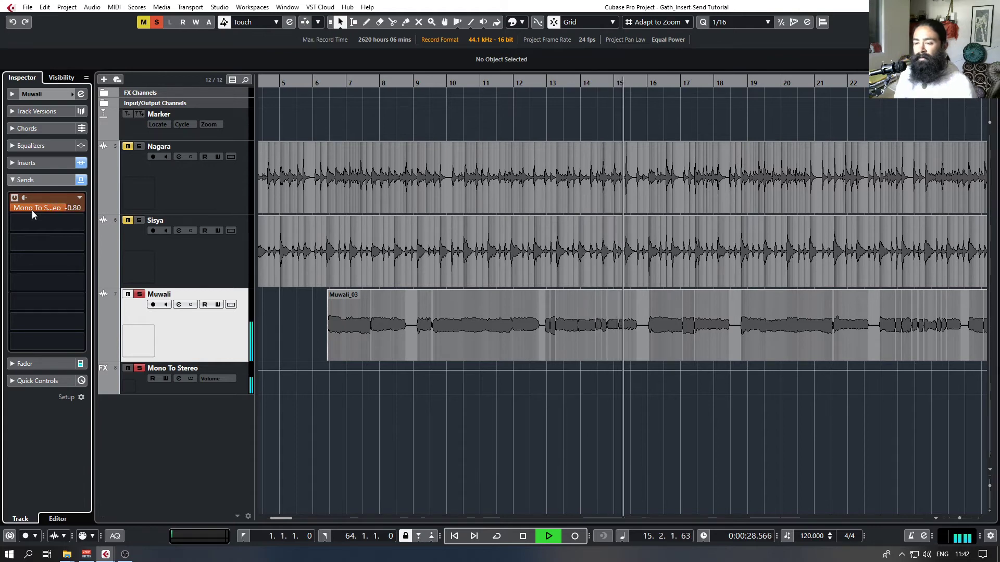
Stop playback and set the Muwali track's Mono To Stereo send level to -3.85.
scroll(32, 211, "down", 1)
key("space")
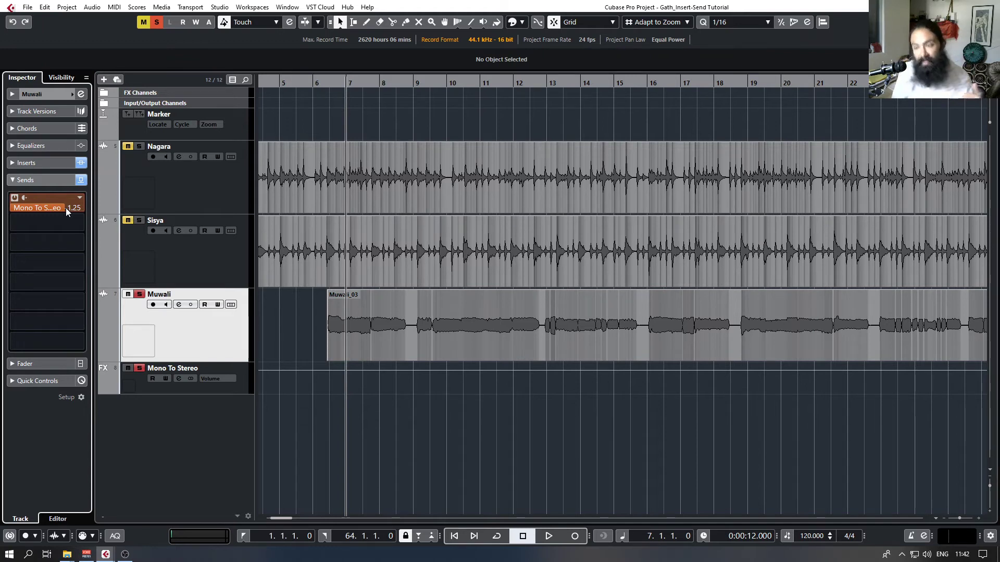
left_click_drag(65, 208, 96, 210)
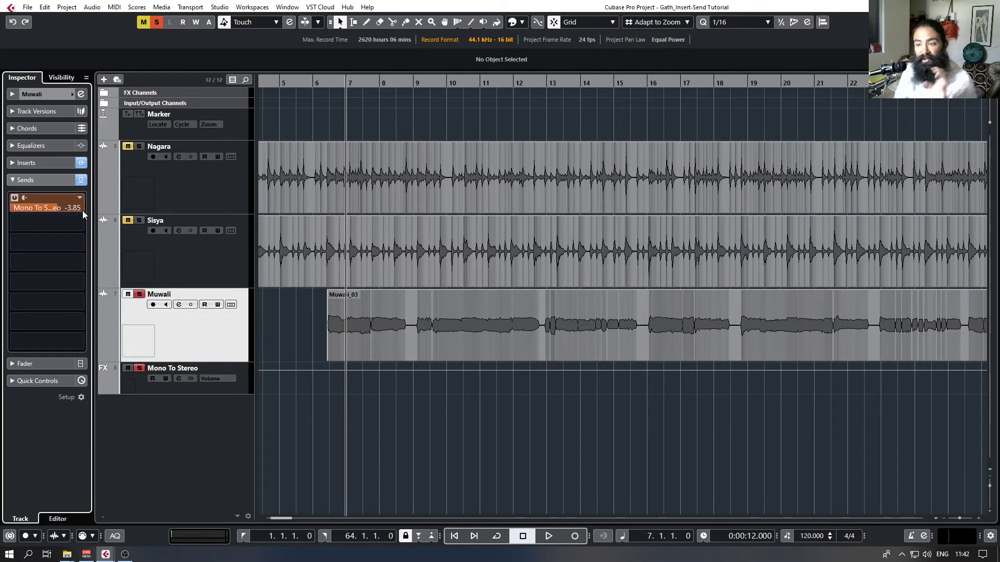
left_click_drag(82, 211, 80, 208)
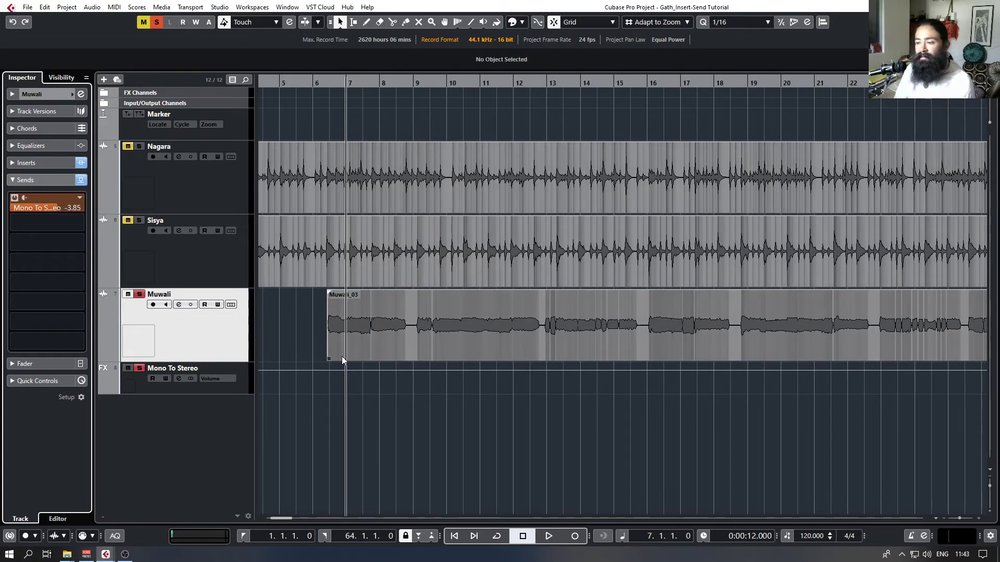
Open the MonoToStereo insert on the Mono To Stereo FX track and set its width to 100 %.
left_click(168, 390)
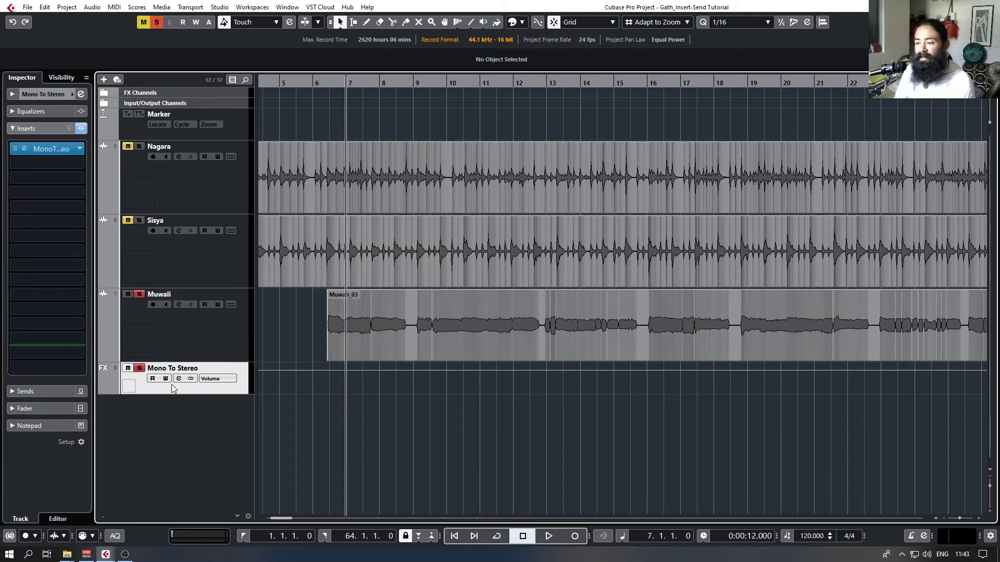
left_click(24, 147)
left_click(508, 288)
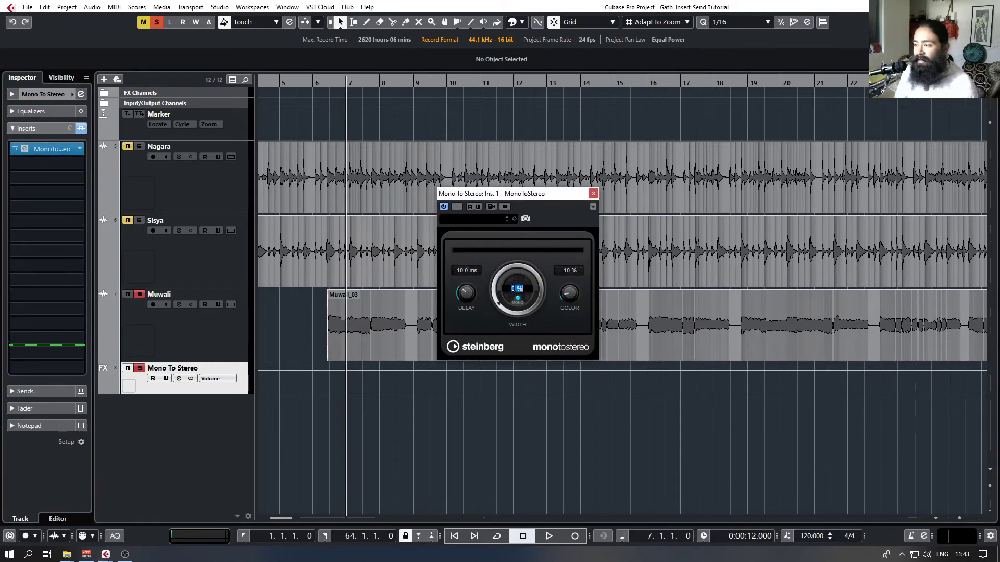
key("Return")
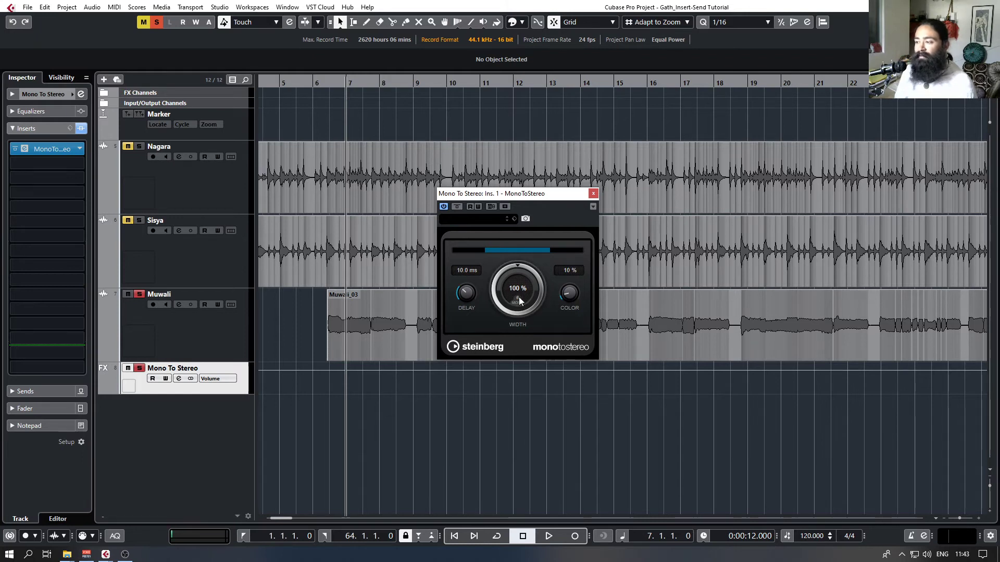
Raise the MonoToStereo width to 200 % during playback, stop the project and close the plug-in.
key("space")
left_click_drag(472, 193, 482, 223)
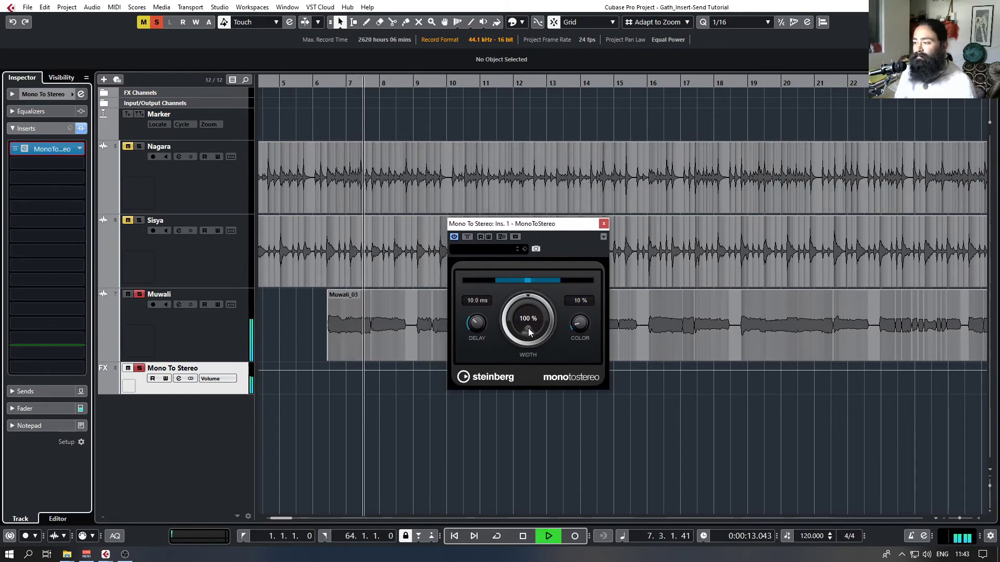
left_click_drag(529, 332, 530, 258)
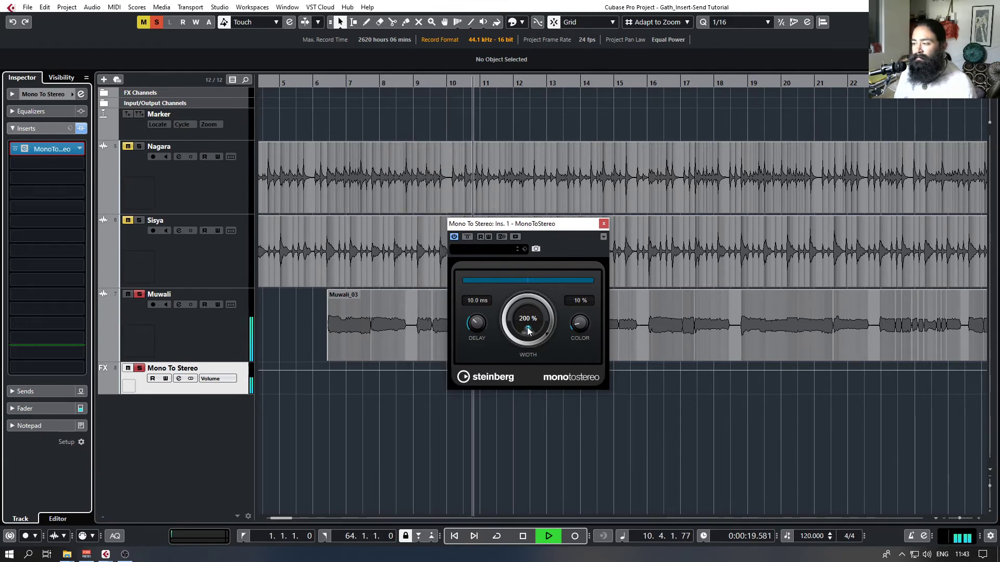
key("space")
left_click(604, 224)
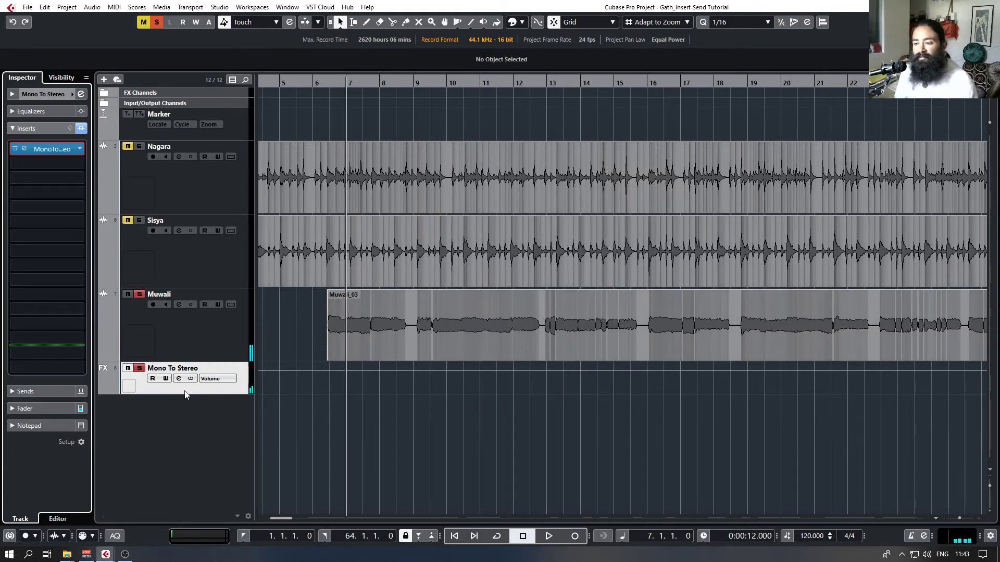
Assign the Sisya track's first send to Mono To Stereo, activate it at a level of -13.0 and briefly play the project.
left_click(203, 334)
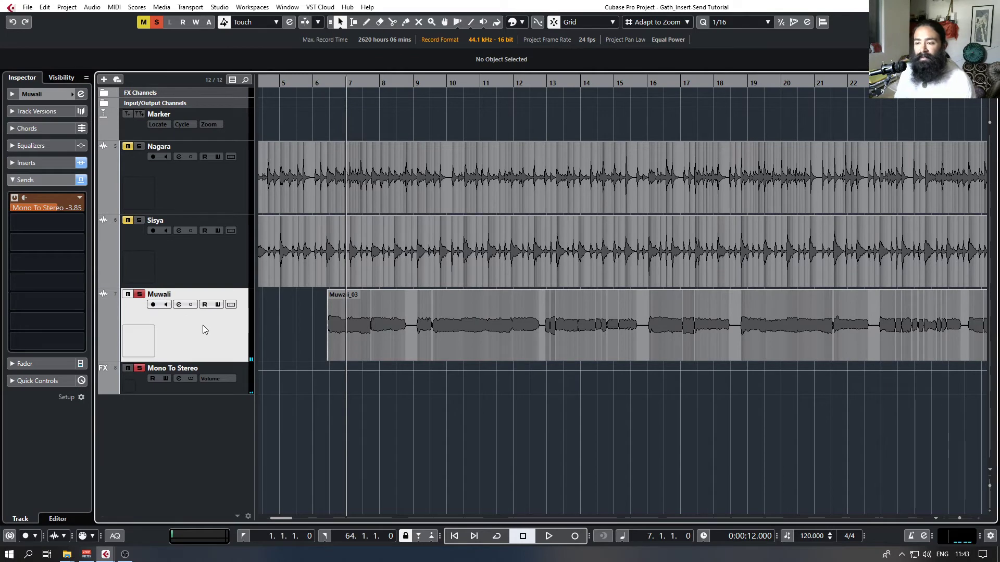
left_click(193, 257)
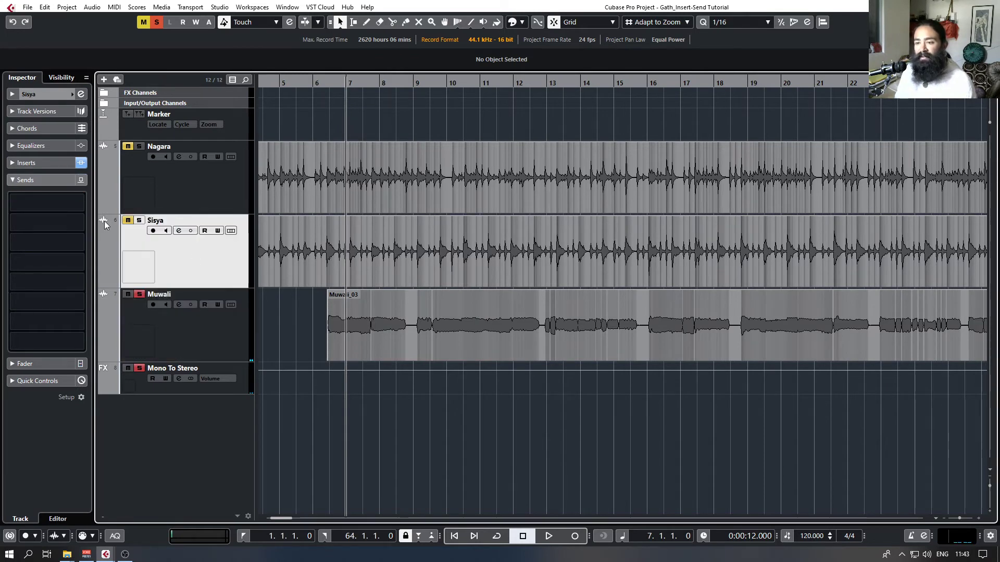
left_click(79, 201)
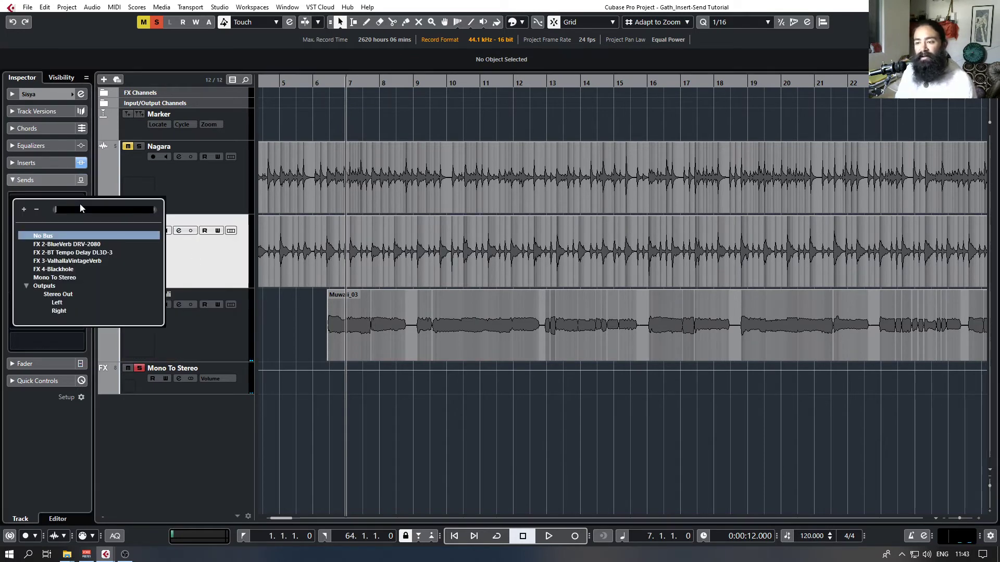
left_click(55, 278)
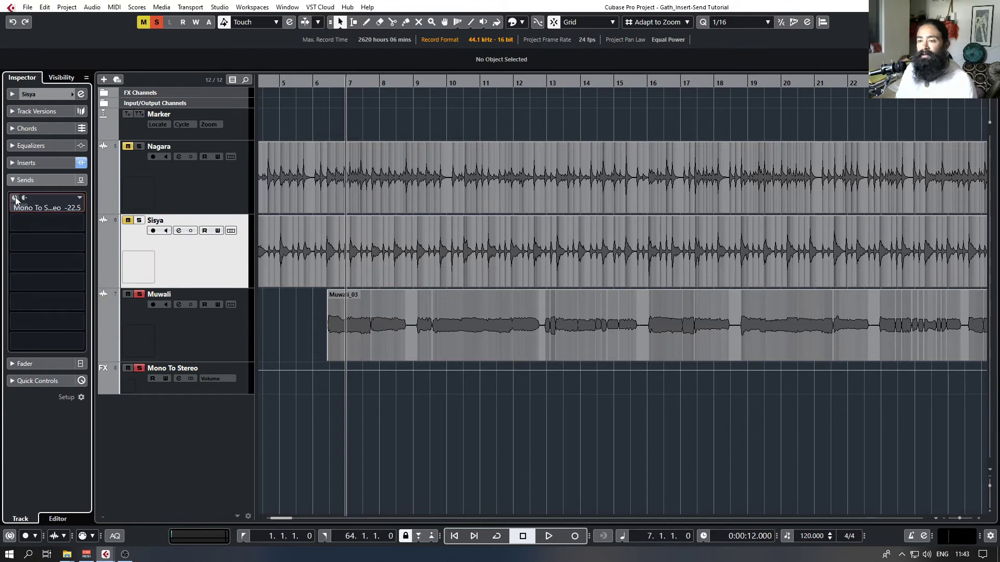
left_click(15, 197)
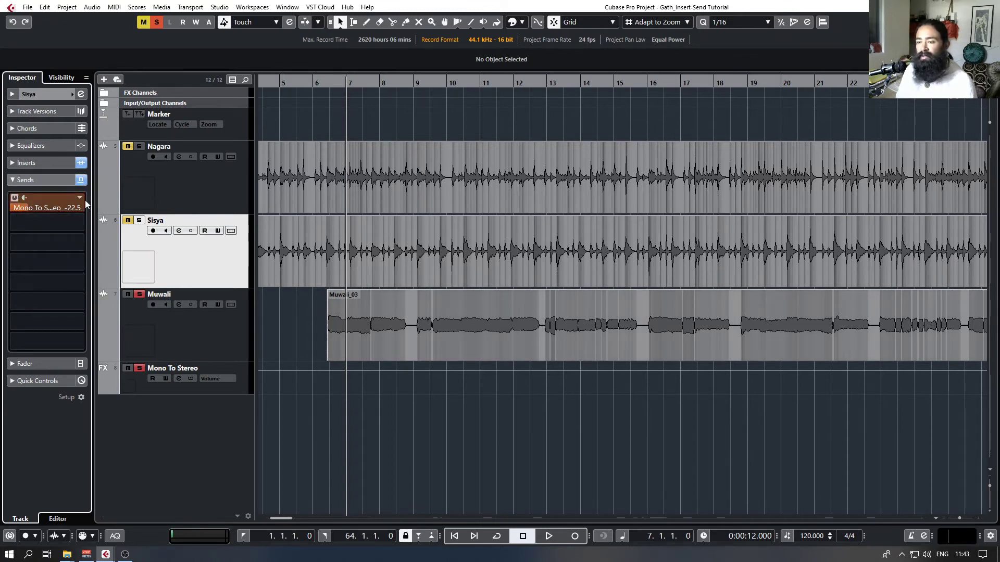
mouse_move(33, 208)
left_mouse_down()
mouse_move(86, 209)
mouse_move(50, 208)
left_mouse_up()
key("space")
key("space")
Turn off solo on the Muwali and Mono To Stereo tracks so that all tracks can be heard.
left_click(205, 182)
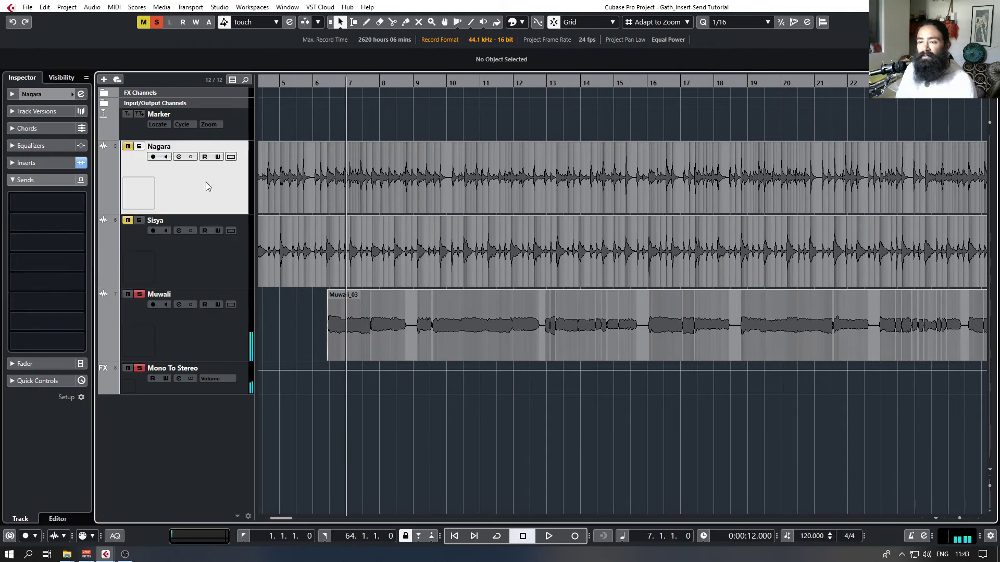
left_click(200, 268)
left_click(189, 388)
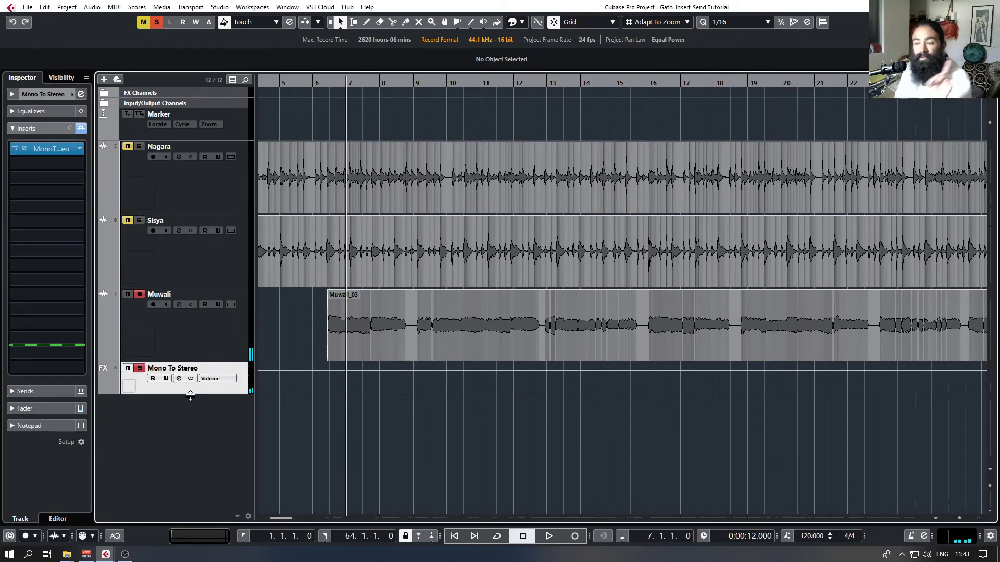
left_click(192, 335)
left_click(141, 295)
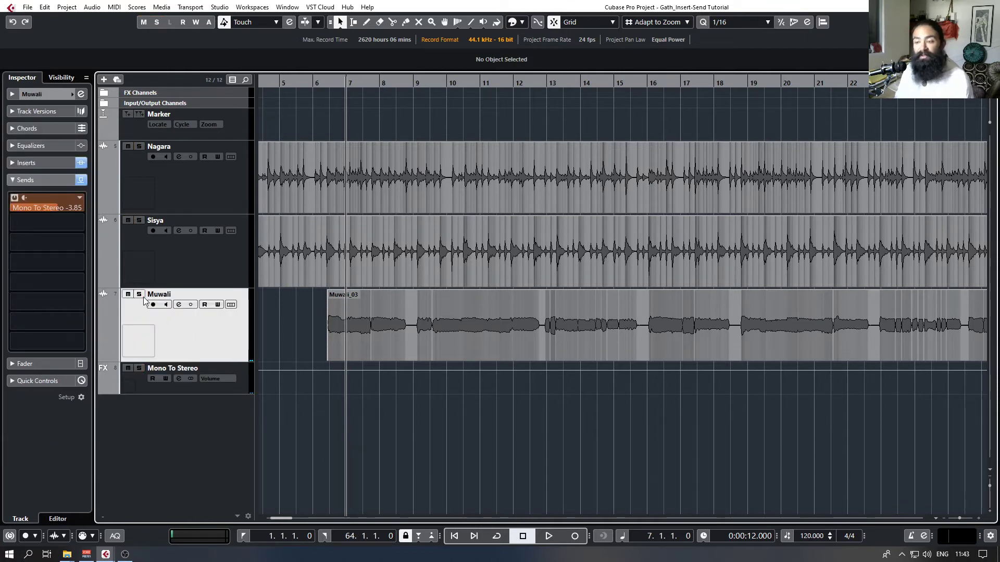
Clear the Mono To Stereo sends on the Muwali and Sisya tracks by assigning No Bus.
left_click(199, 261)
left_click(215, 192)
left_click(199, 268)
left_click(198, 329)
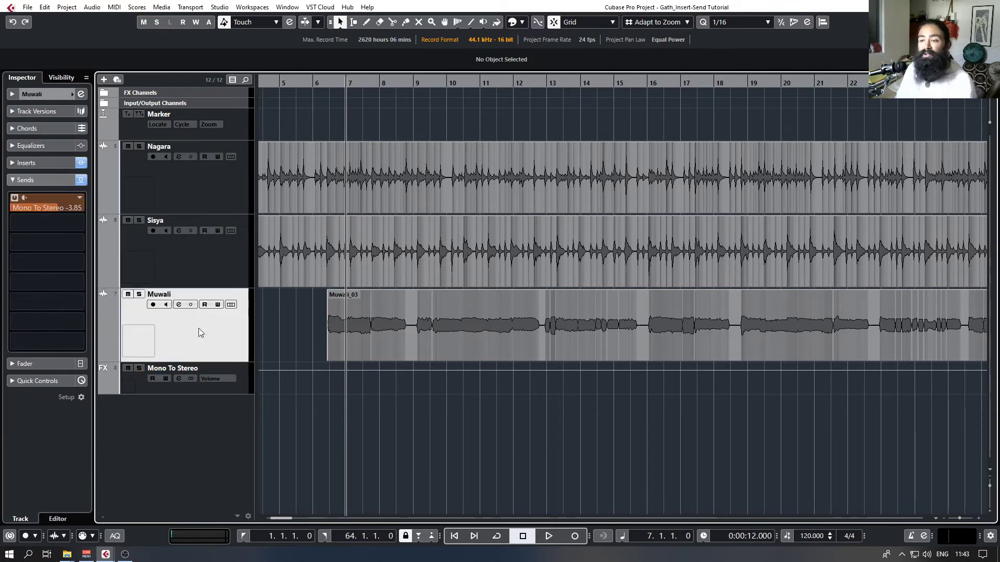
left_click(84, 202)
left_click(49, 237)
left_click(191, 258)
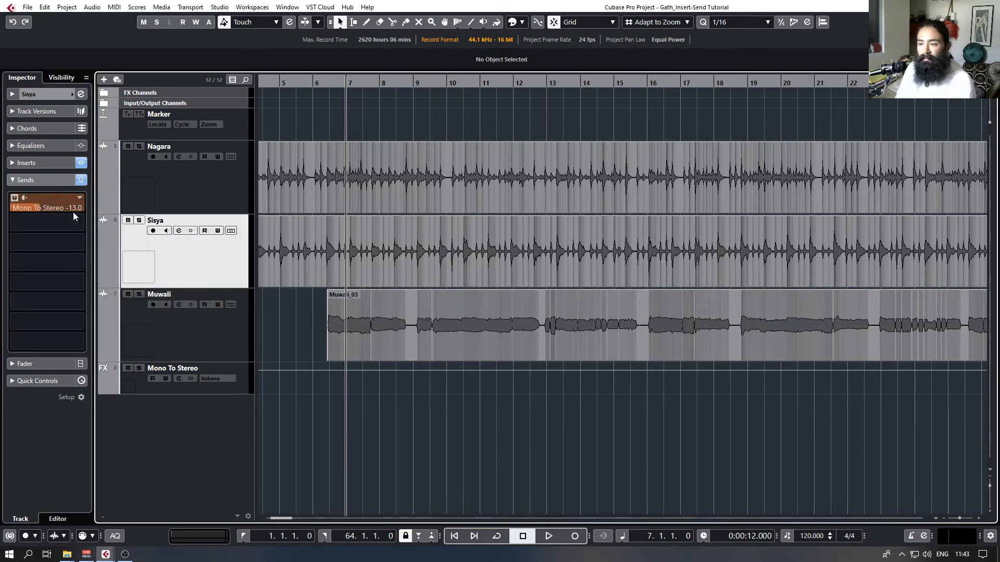
left_click(81, 197)
left_click(47, 237)
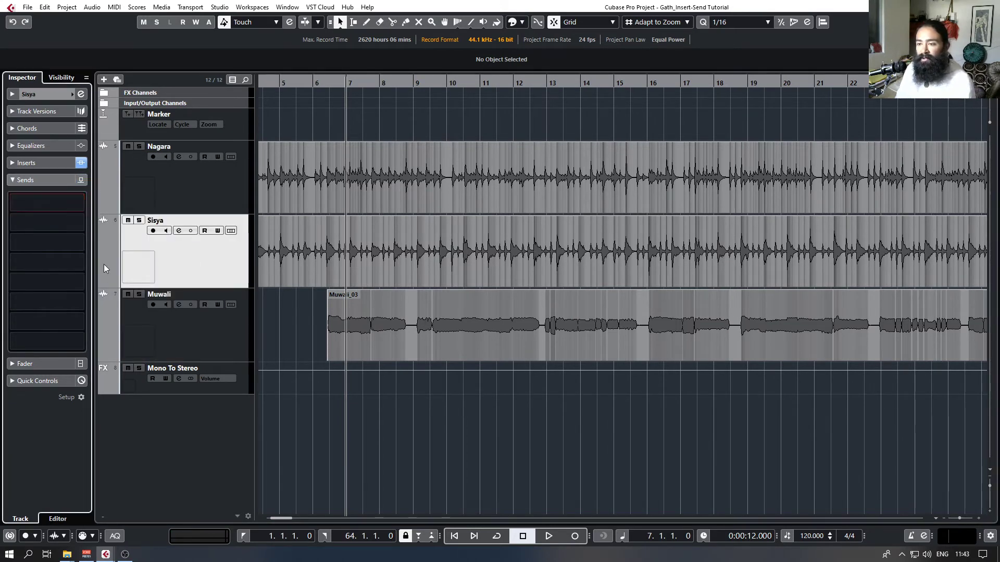
Delete the Mono To Stereo FX track from the project.
left_click(162, 369)
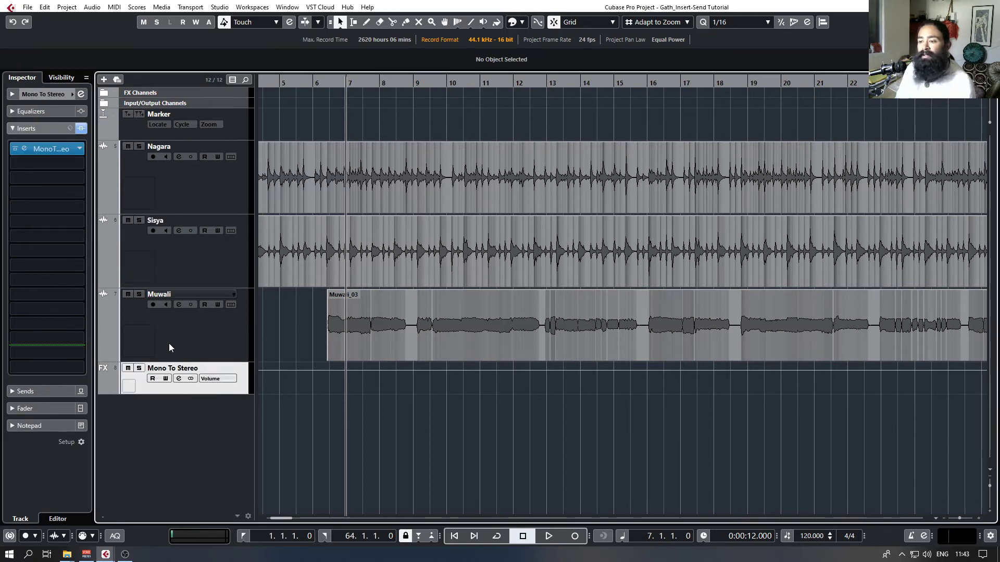
right_click(177, 393)
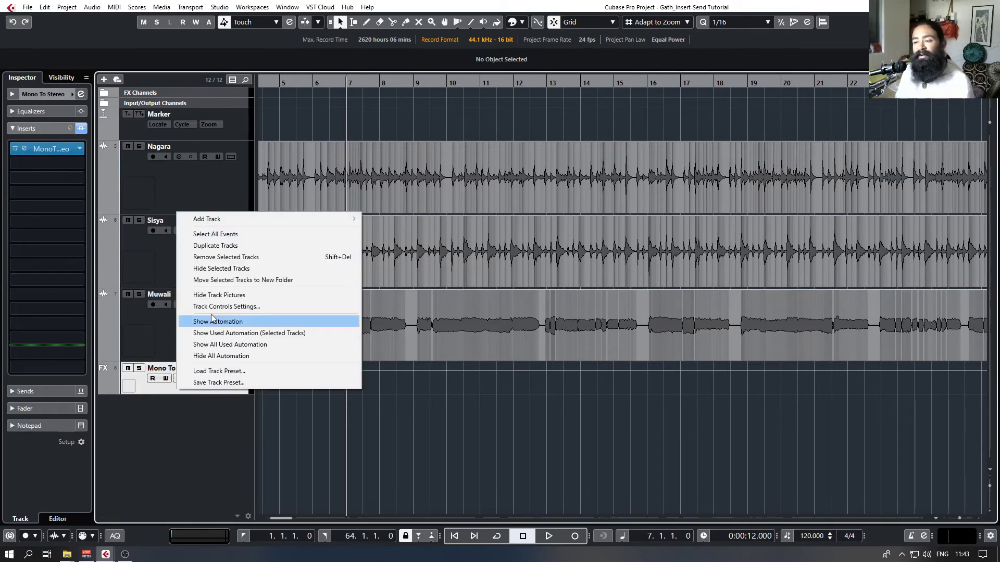
left_click(226, 263)
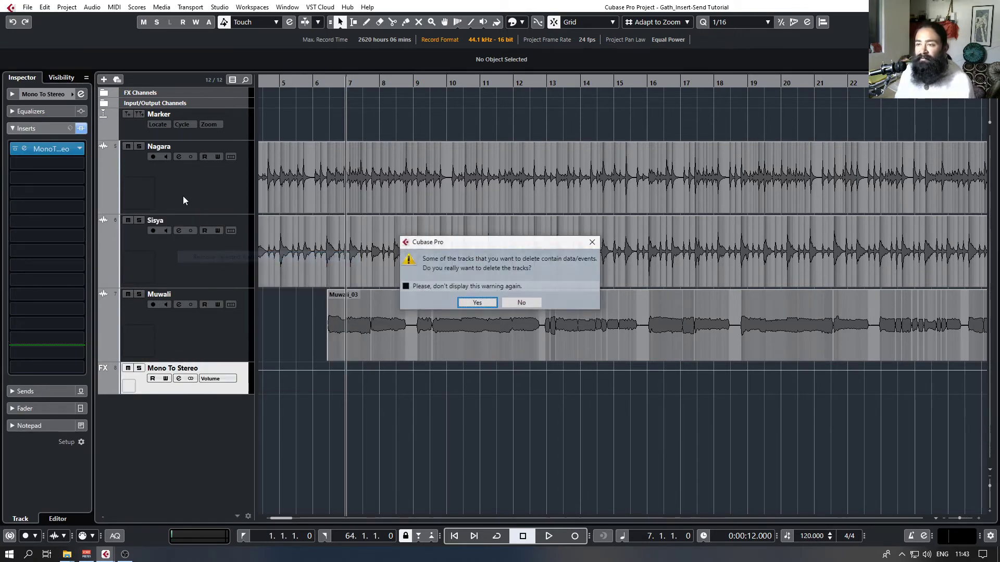
left_click(482, 300)
Expand the FX Channels folder, examine the inserts of the BlueVerb, BT Tempo Delay, ValhallaVintageVerb and Blackhole tracks, and collapse it.
left_click(103, 94)
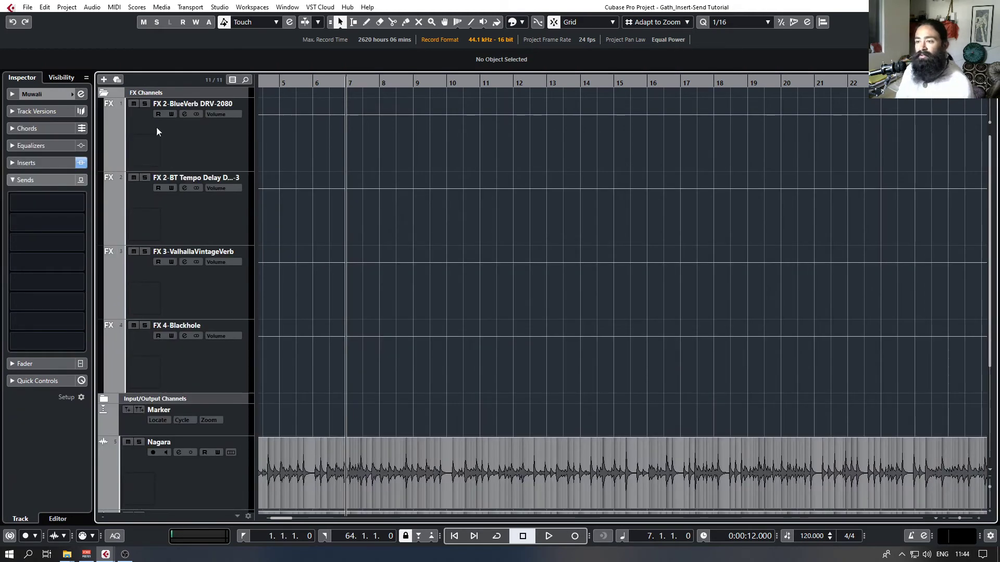
left_click(201, 149)
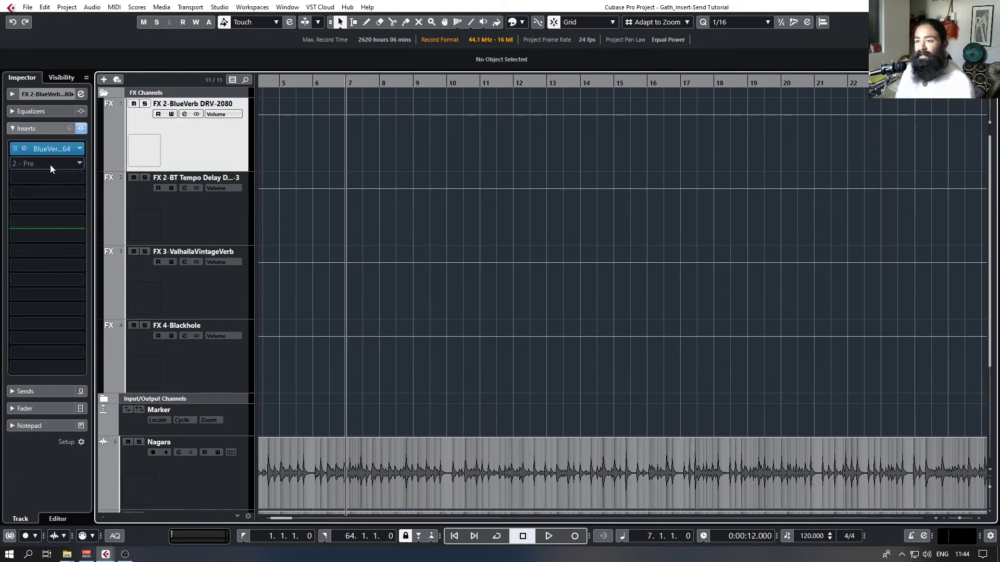
left_click(189, 217)
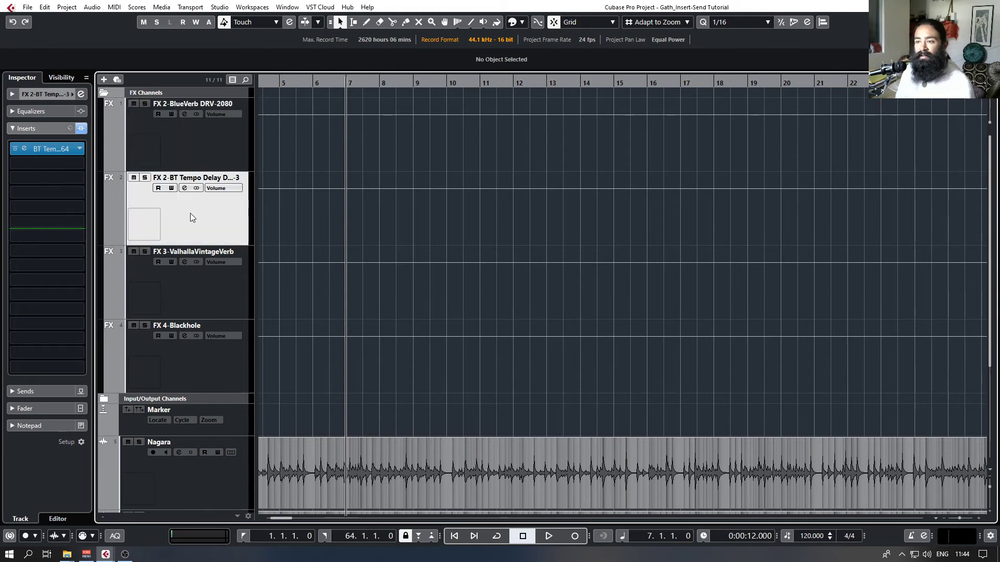
left_click(189, 296)
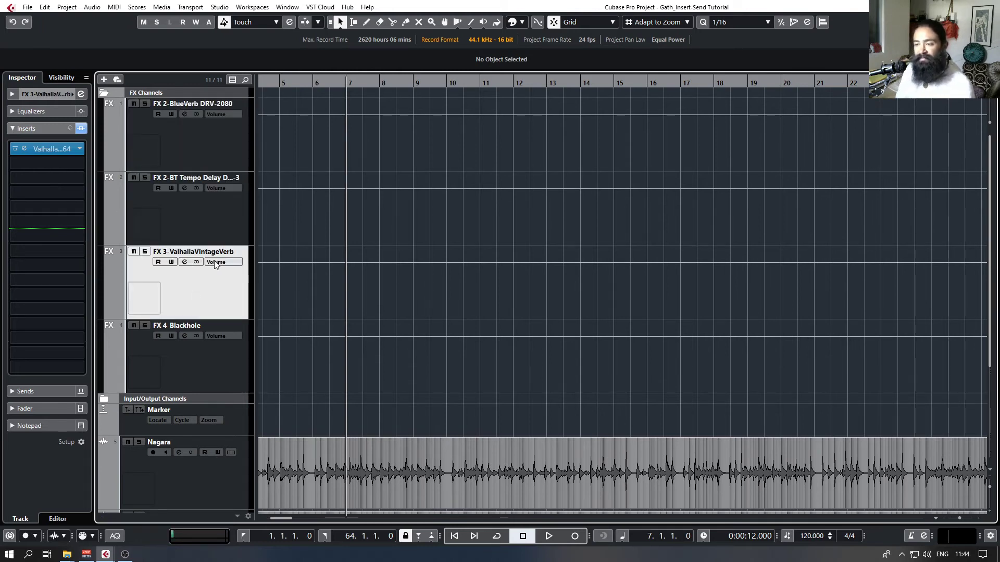
left_click(192, 379)
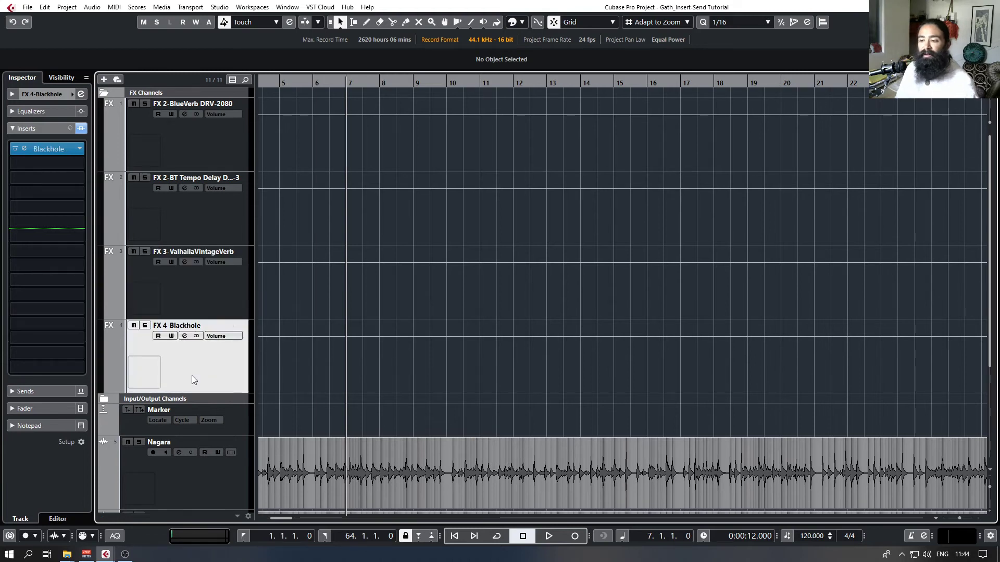
left_click(104, 94)
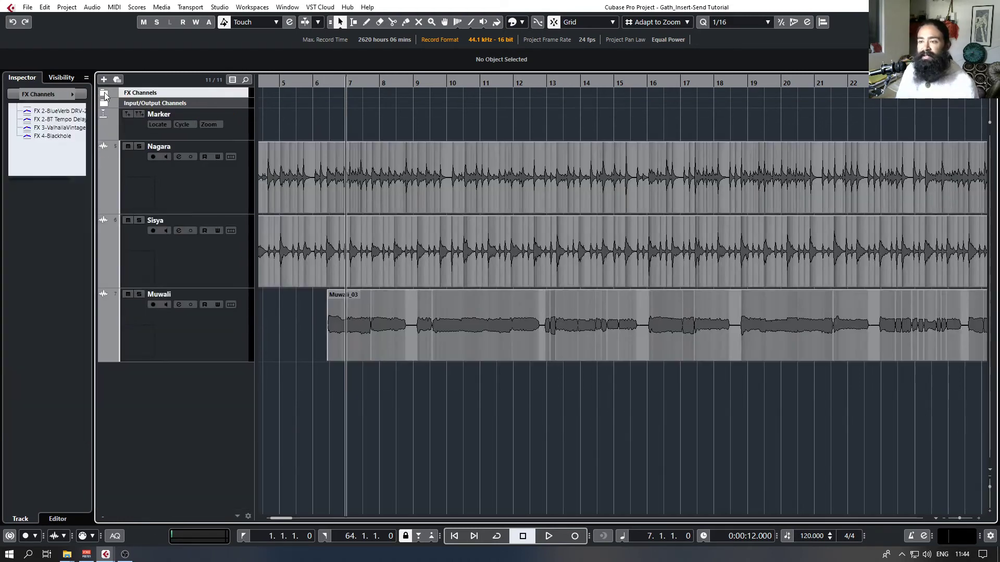
Assign the Muwali track's first send slot to the FX 2-BT Tempo Delay DL3D-3 channel.
left_click(180, 349)
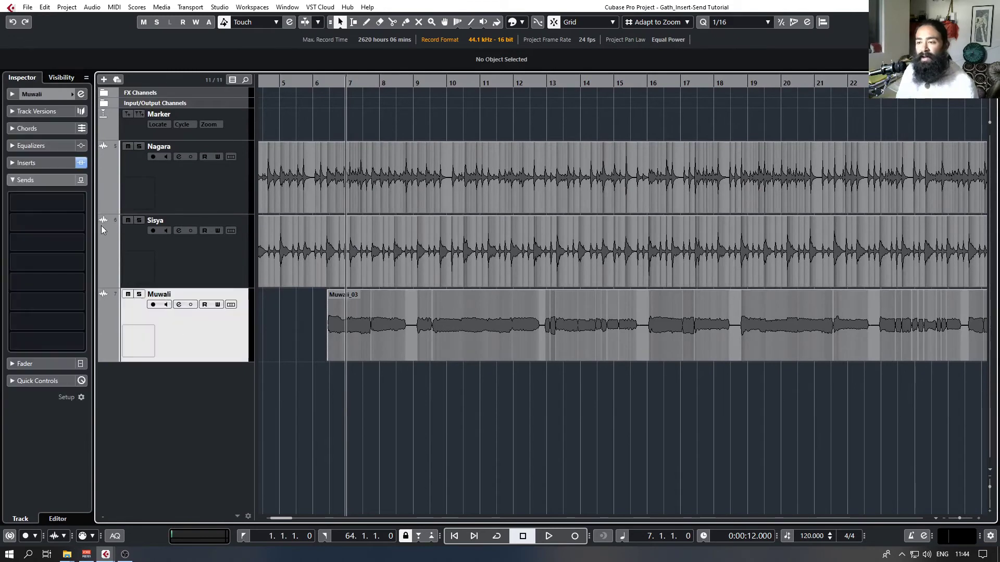
left_click(79, 204)
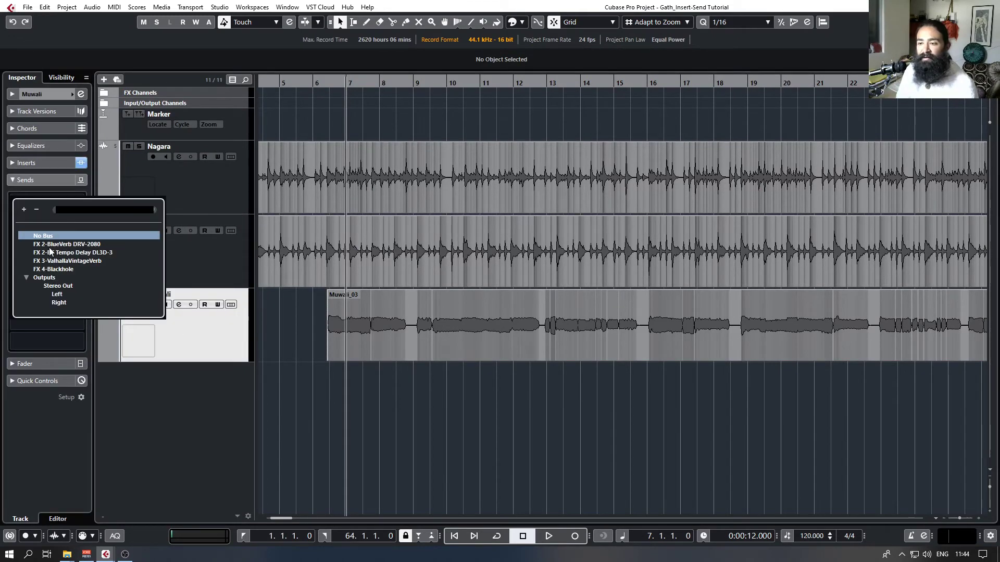
left_click(83, 253)
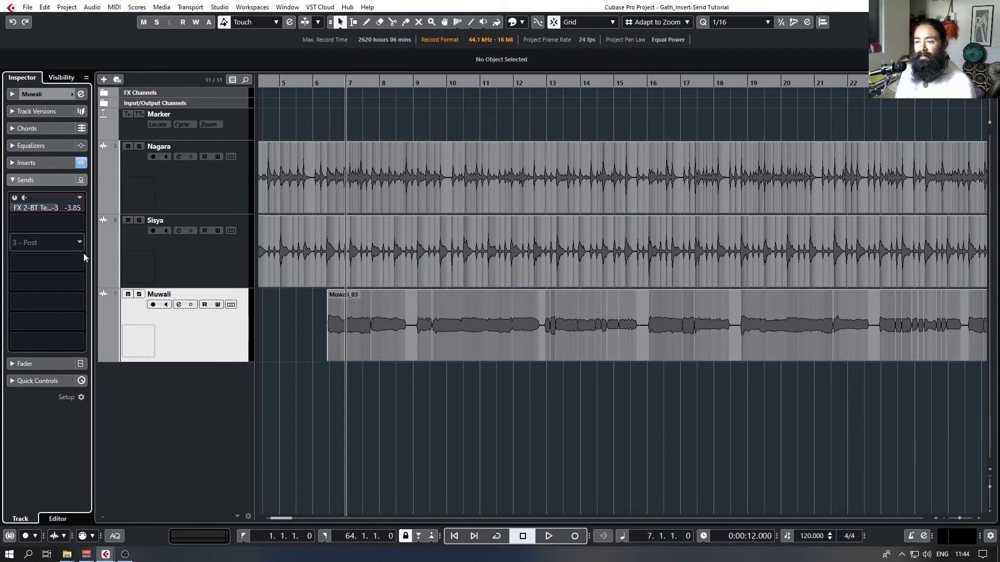
Add a stereo effect track using BlueVerb DRV-2080 x64, routed to Stereo Out and created outside a folder.
right_click(197, 407)
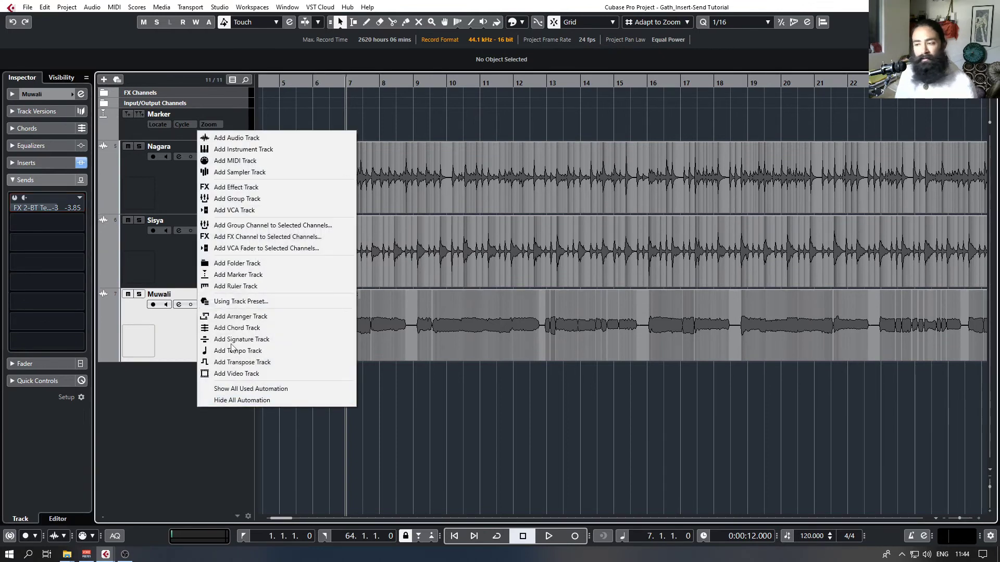
left_click(236, 188)
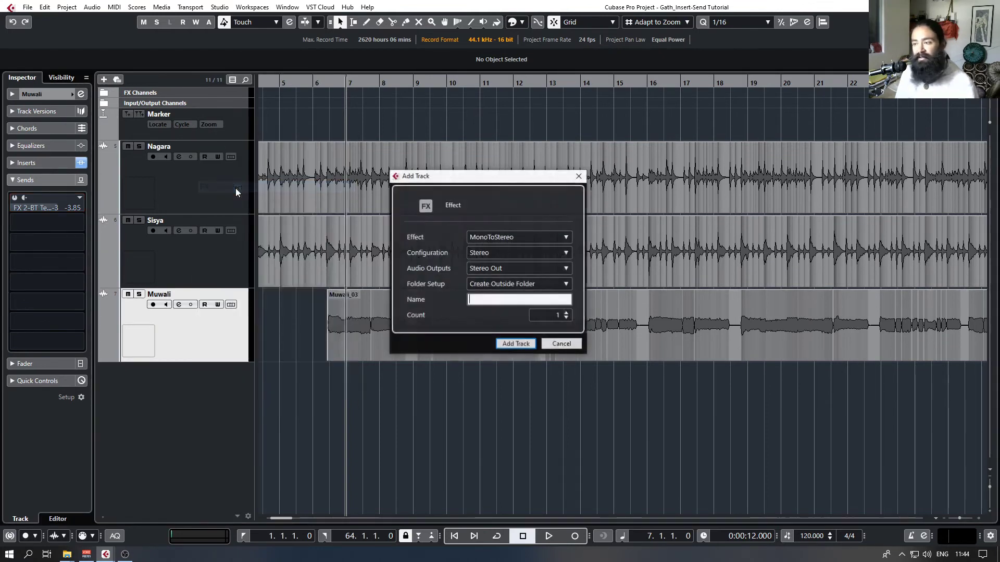
left_click(523, 235)
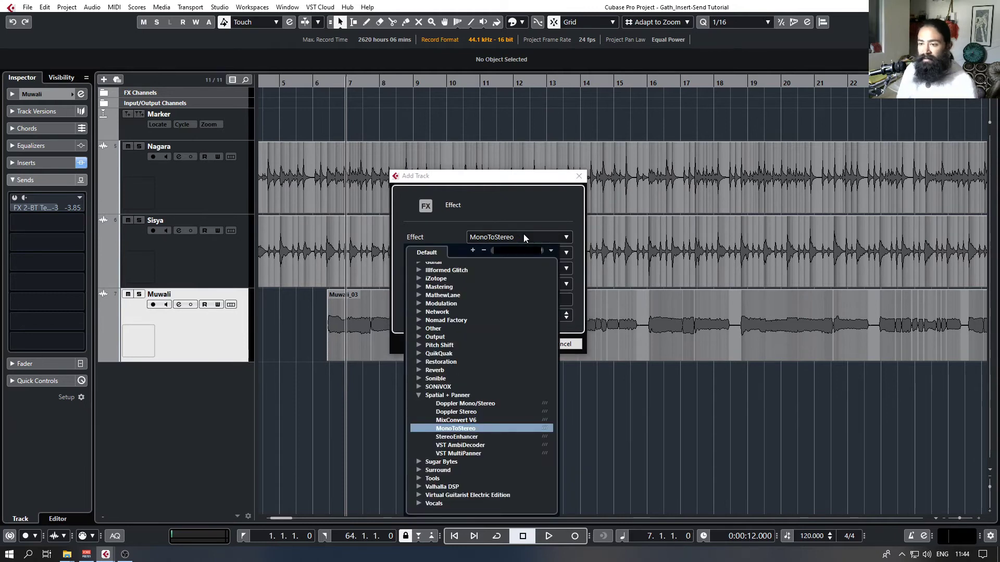
type("bt r")
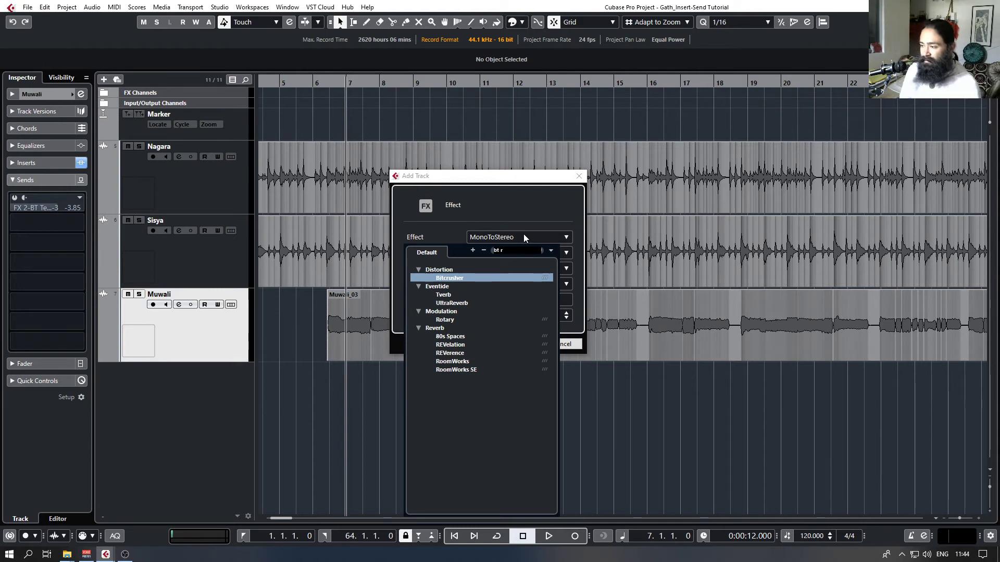
type("verb")
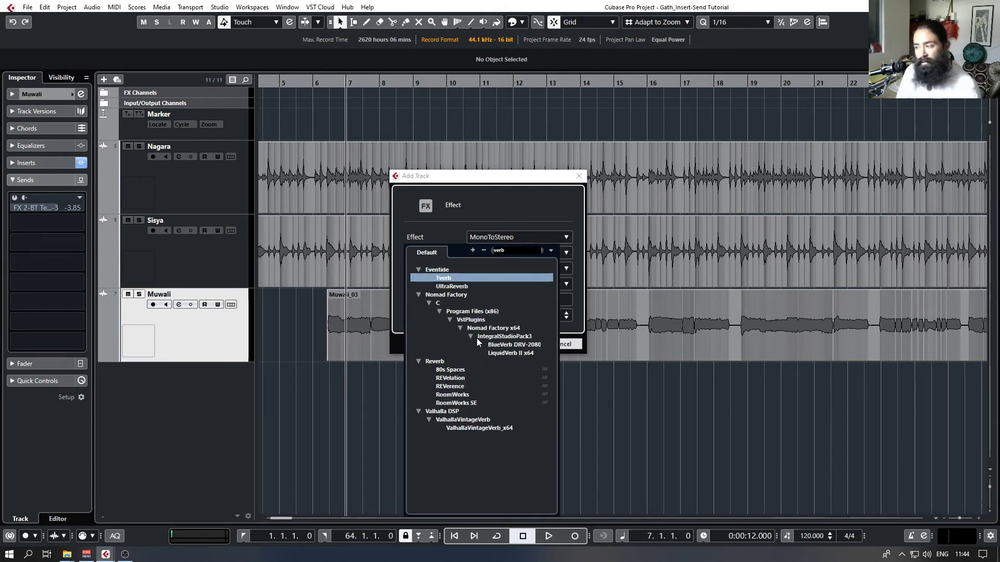
left_click(517, 346)
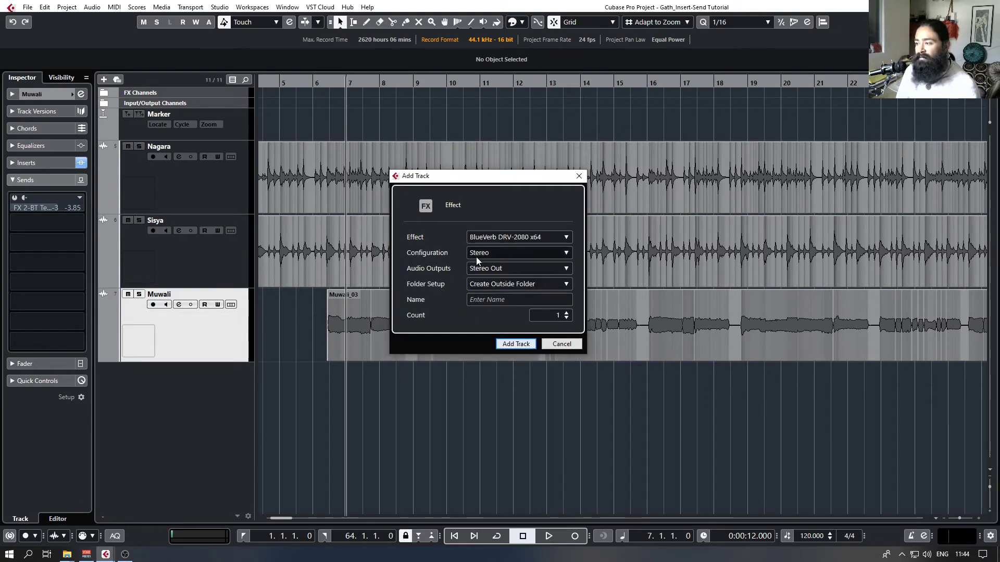
left_click(515, 344)
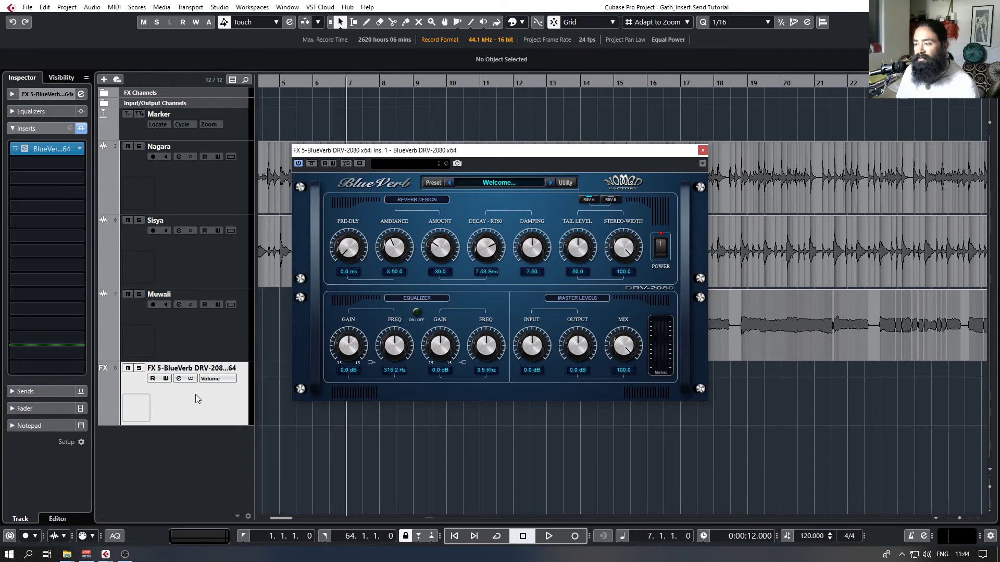
Examine the send destinations available on the Nagara and Sisya tracks without assigning one.
left_click(181, 404)
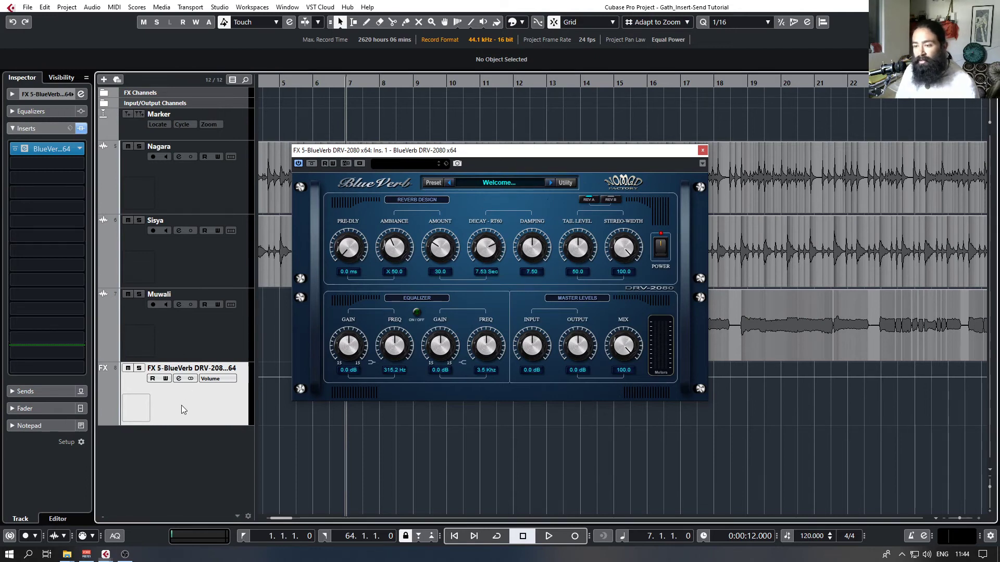
left_click(205, 330)
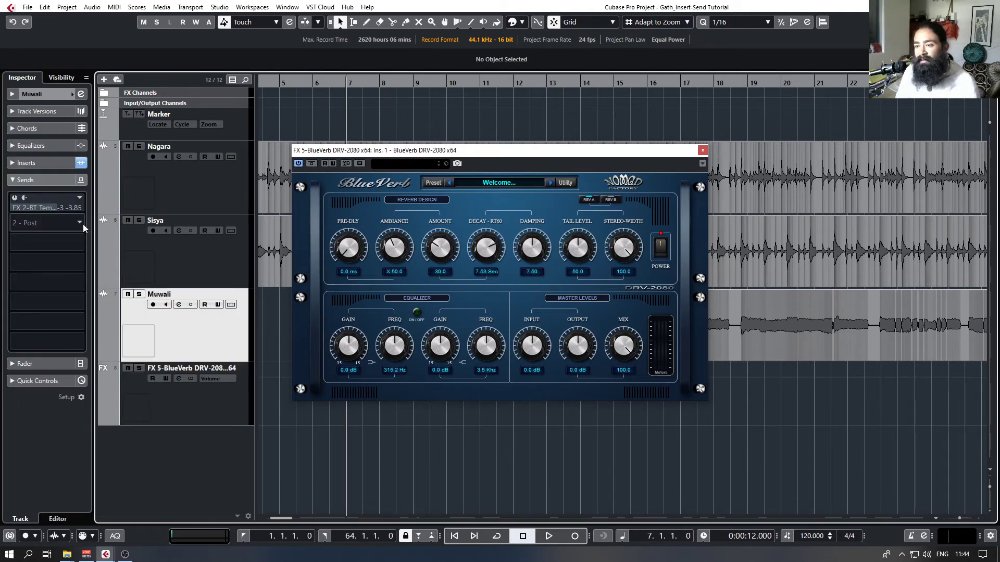
left_click(166, 185)
left_click(76, 202)
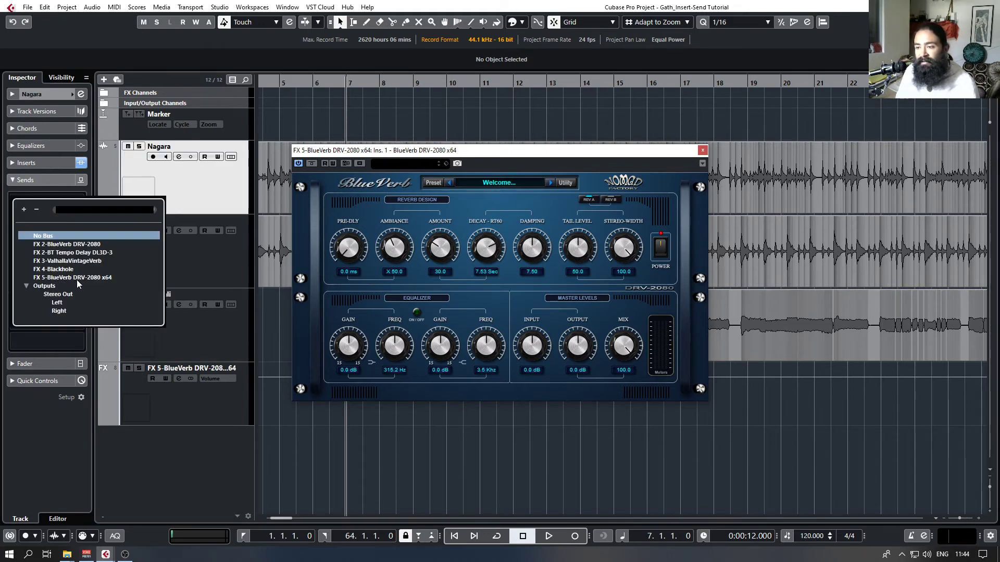
left_click(222, 288)
left_click(204, 257)
left_click(77, 203)
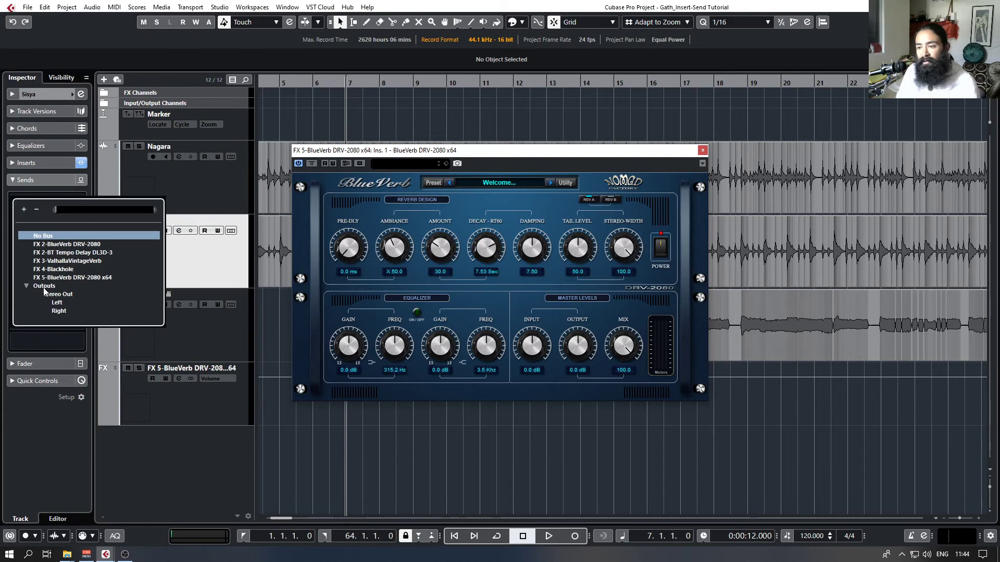
left_click(234, 256)
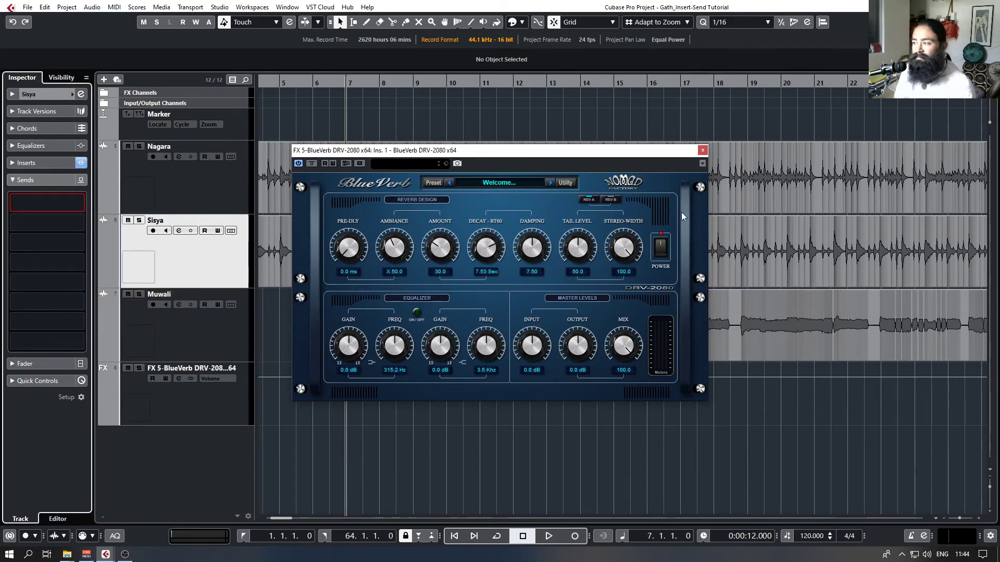
Close the BlueVerb plug-in window and delete the FX 5-BlueVerb DRV-2080 x64 track from the project.
left_click(703, 150)
right_click(197, 406)
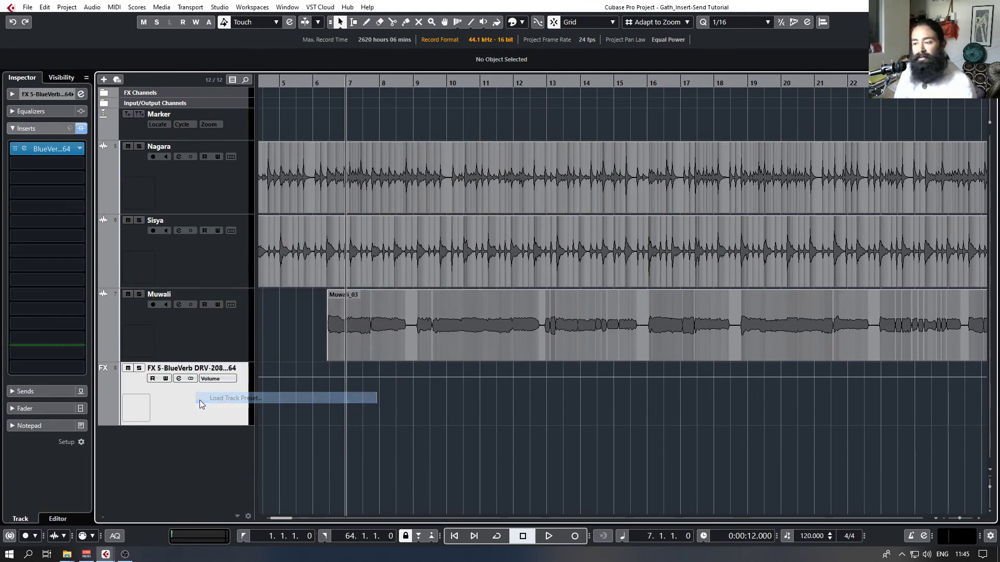
left_click(200, 398)
key("Escape")
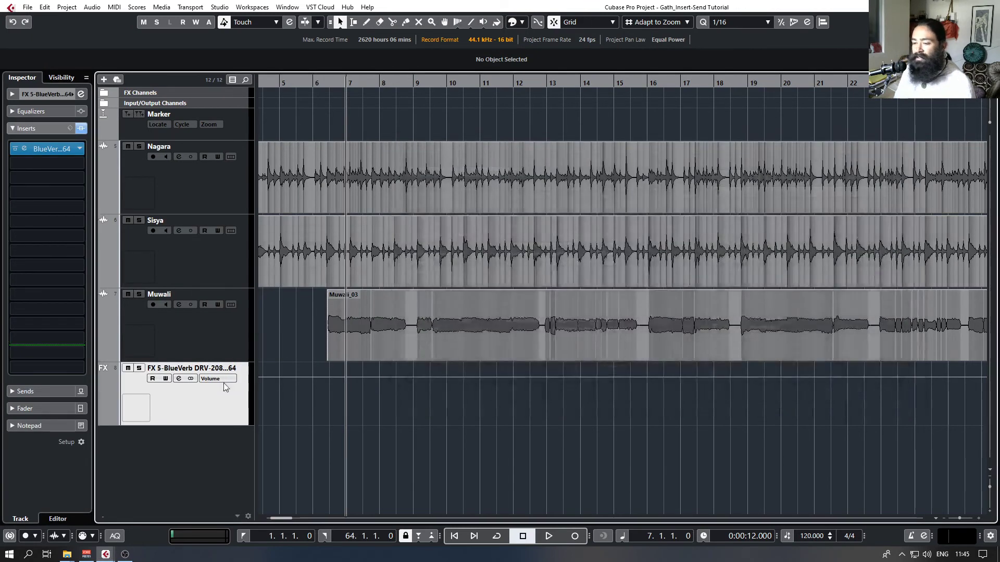
right_click(226, 387)
left_click(265, 255)
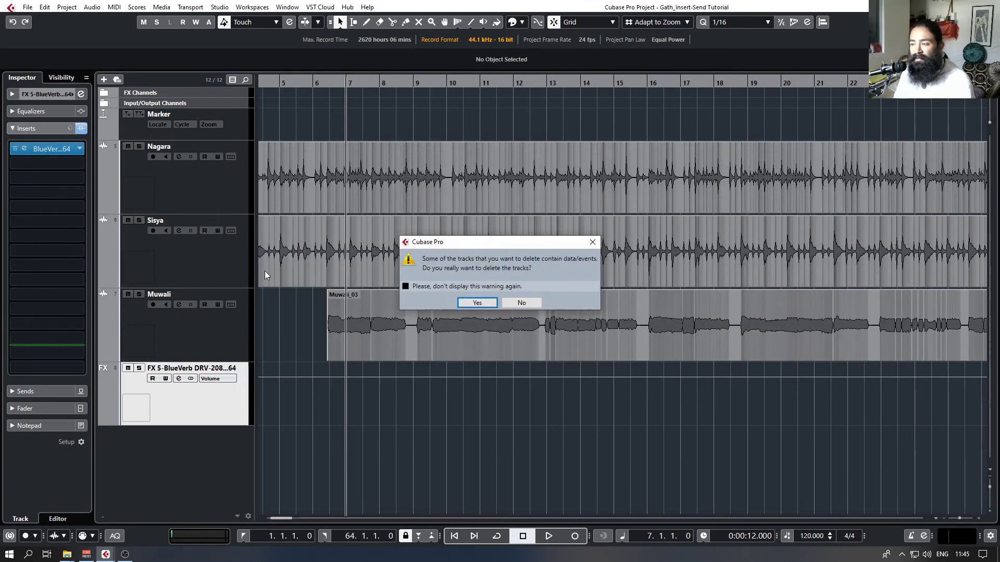
left_click(477, 302)
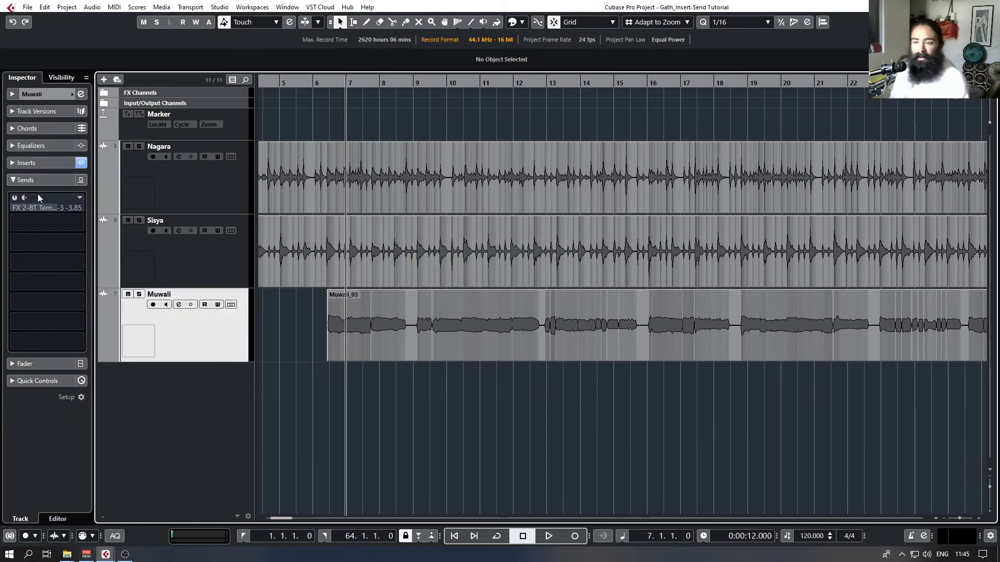
Clear the Muwali track's first send by assigning No Bus, and open the track's channel settings.
left_click(79, 199)
left_click(37, 233)
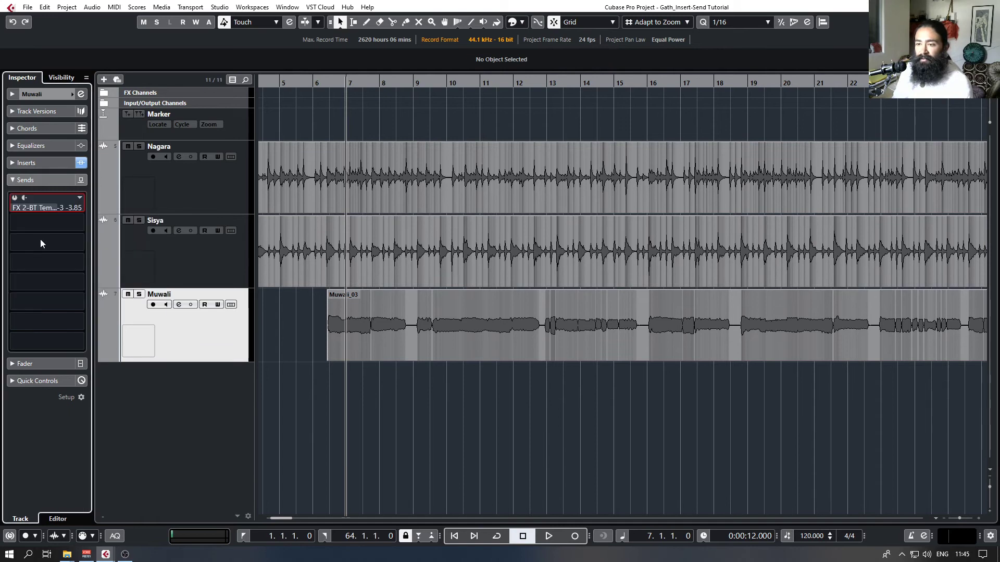
left_click(179, 305)
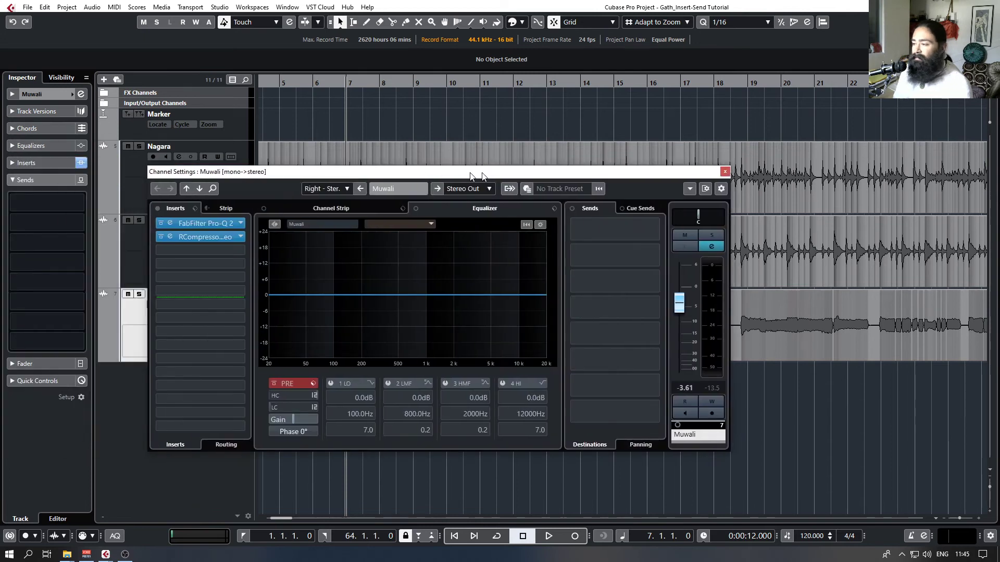
left_click_drag(469, 179, 659, 186)
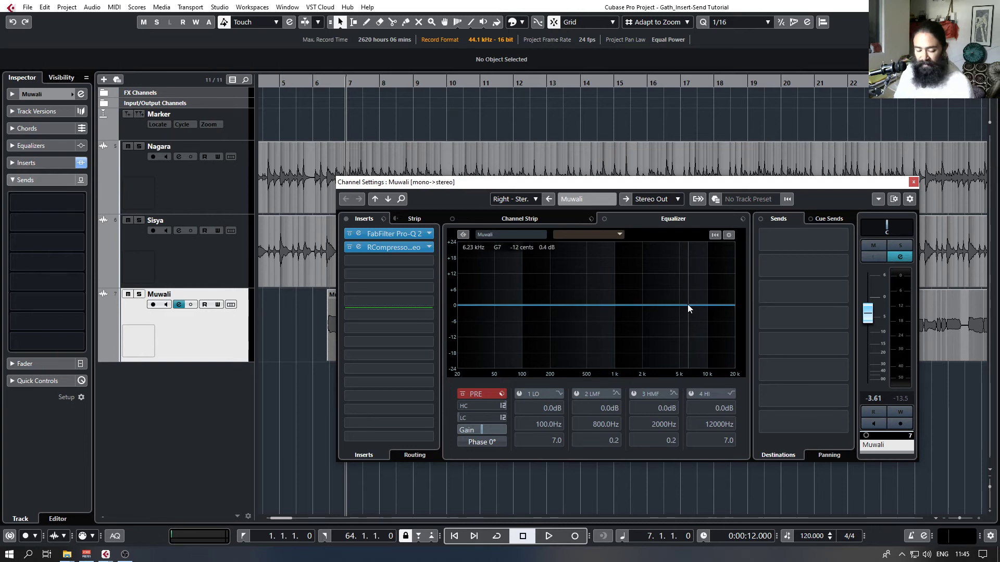
Examine the send destinations offered for Muwali in the MixConsole, the channel settings and the Inspector.
key("F3")
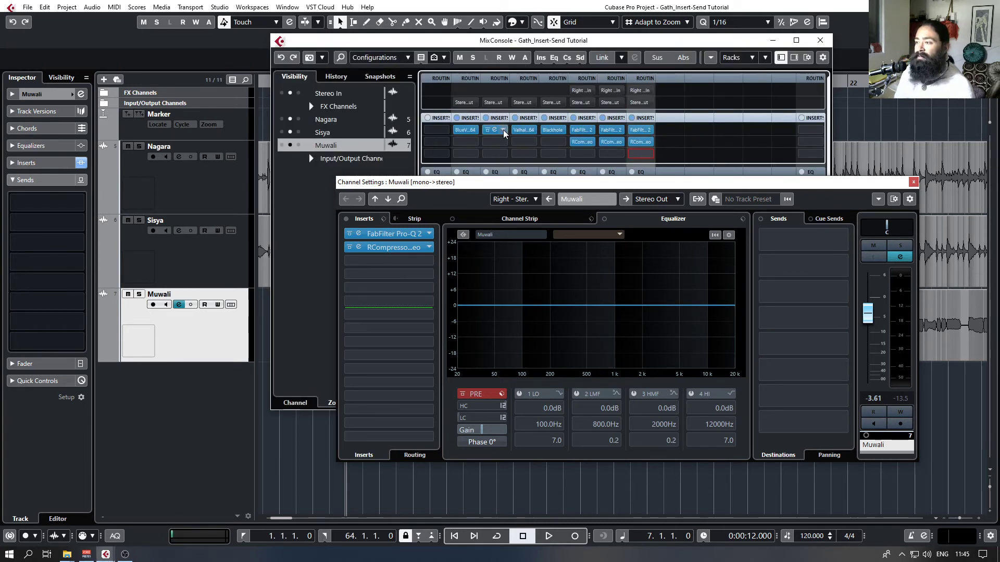
left_click_drag(516, 183, 604, 261)
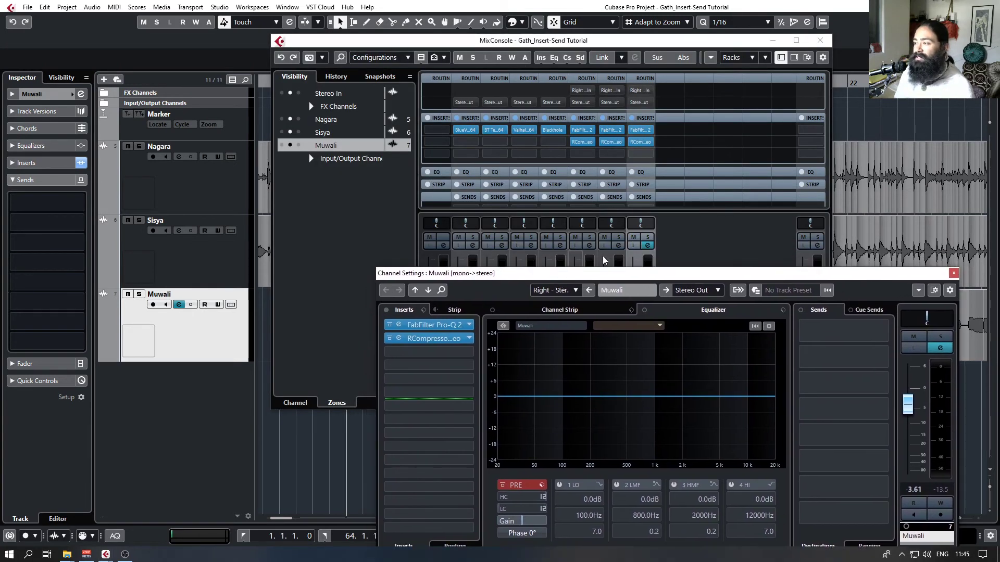
left_click(642, 201)
left_click_drag(636, 213, 635, 284)
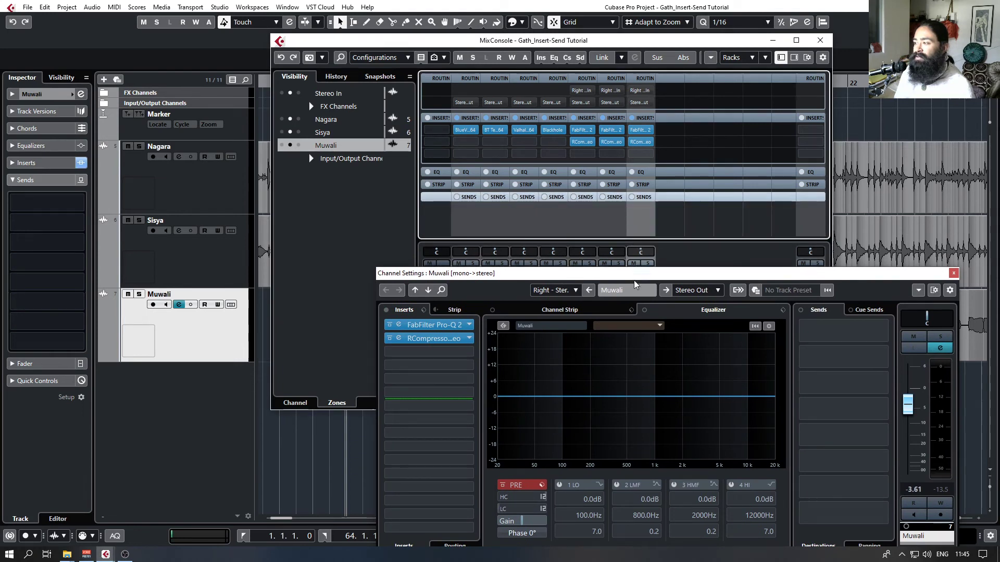
left_click(647, 214)
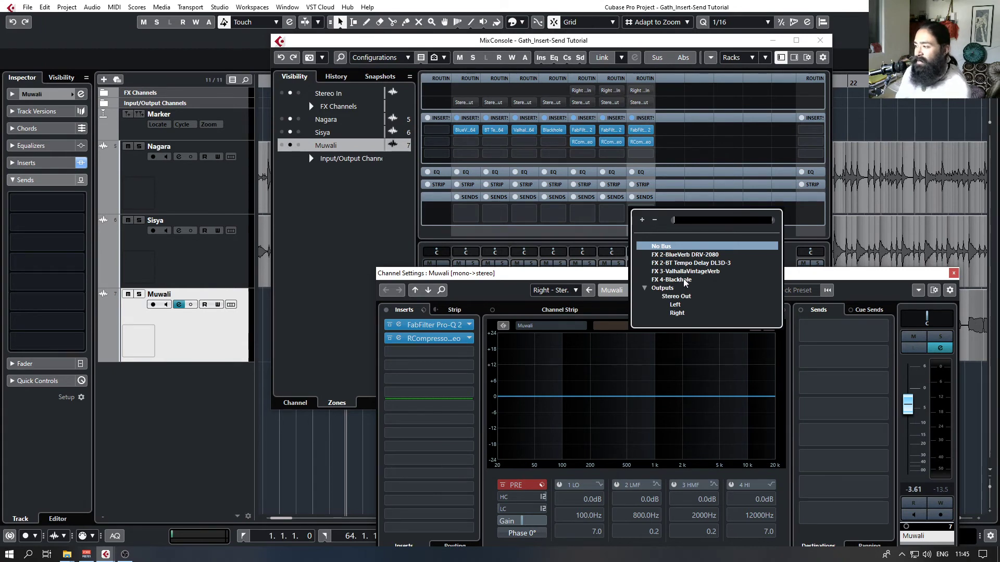
left_click(892, 277)
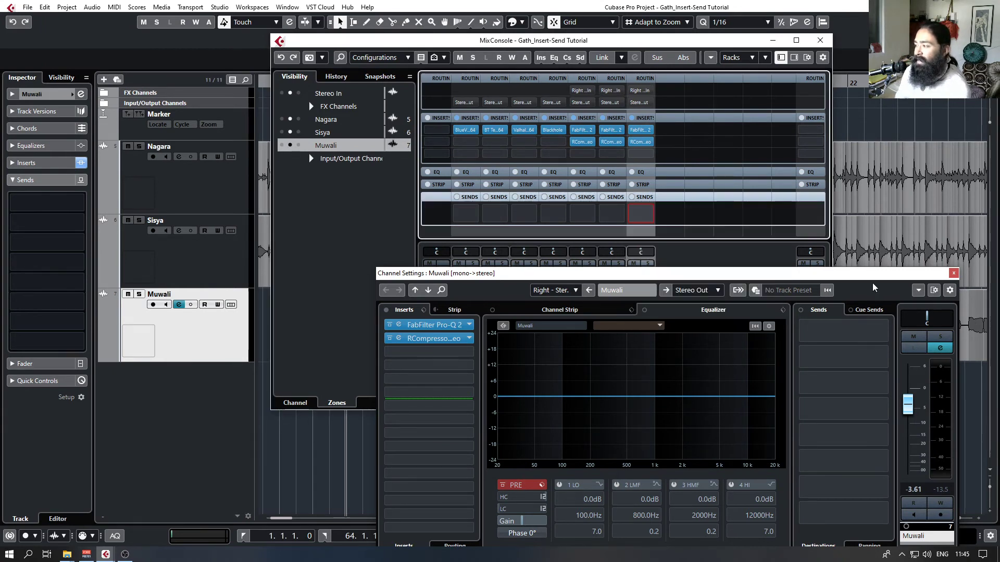
left_click(875, 336)
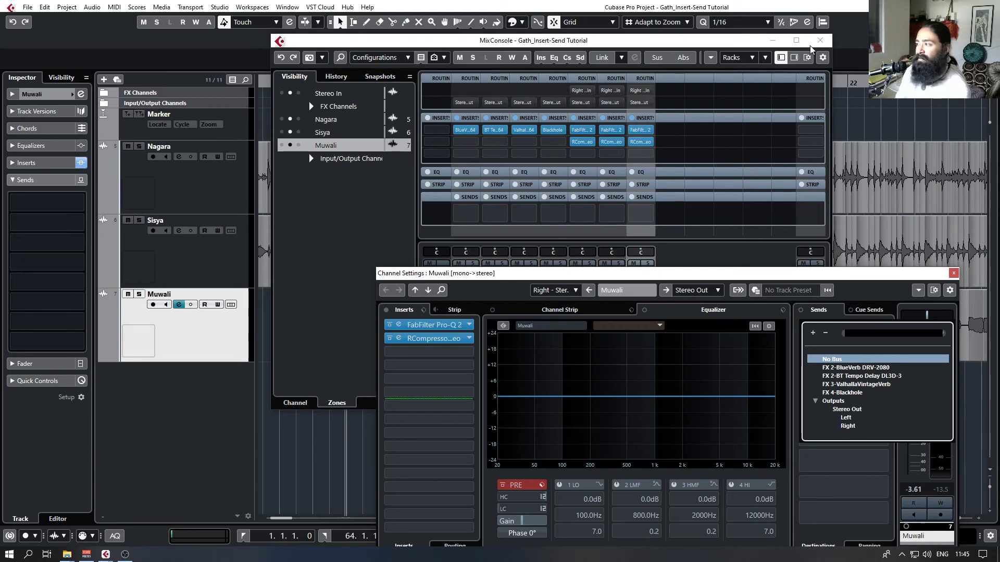
left_click(80, 204)
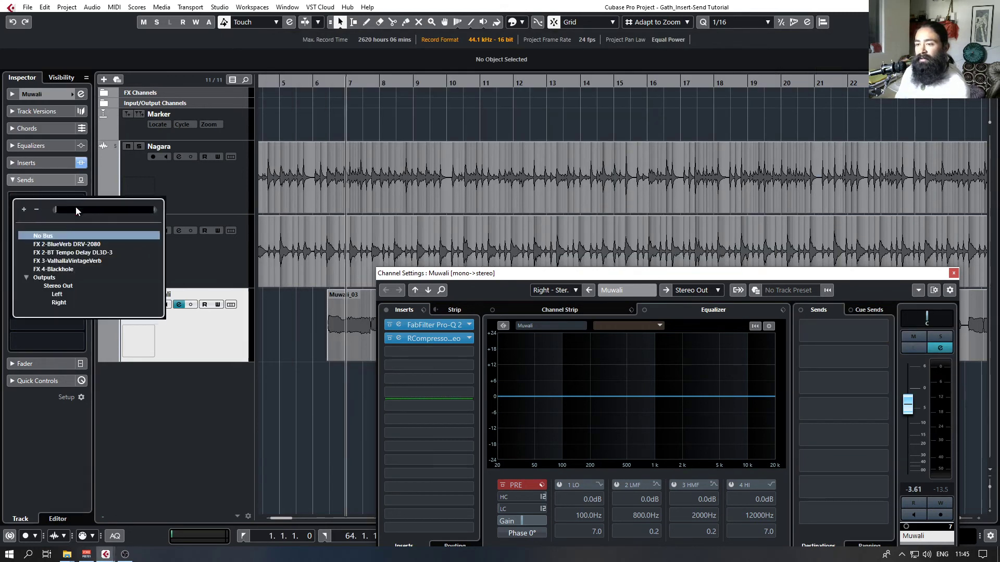
left_click(725, 278)
left_click_drag(777, 274, 709, 184)
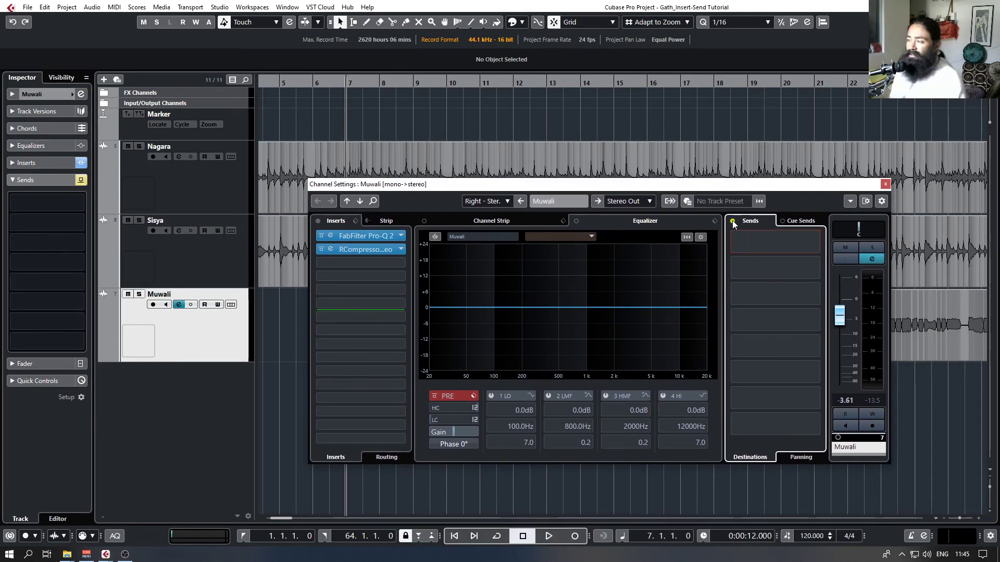
left_click(814, 244)
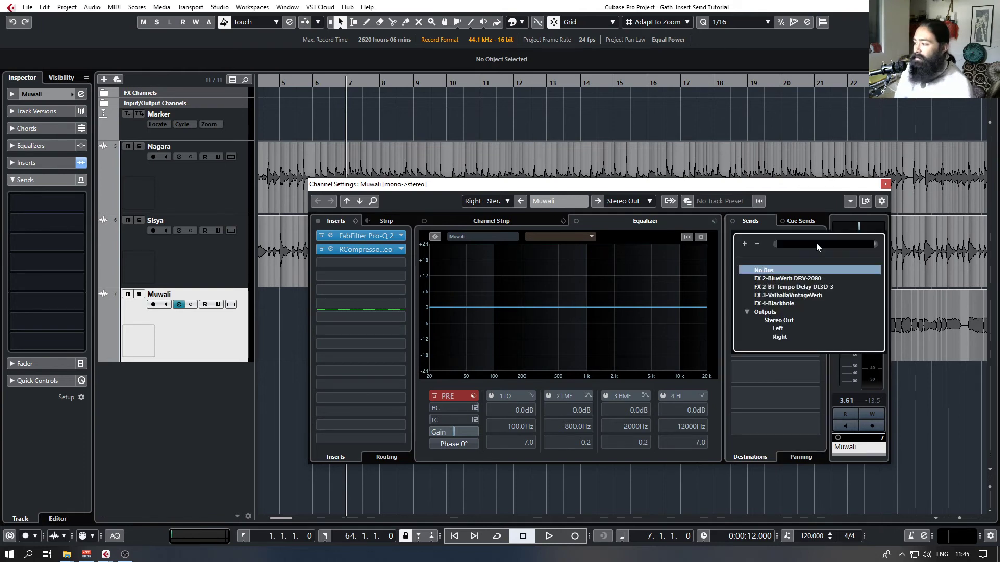
left_click(793, 287)
left_click_drag(761, 185, 716, 189)
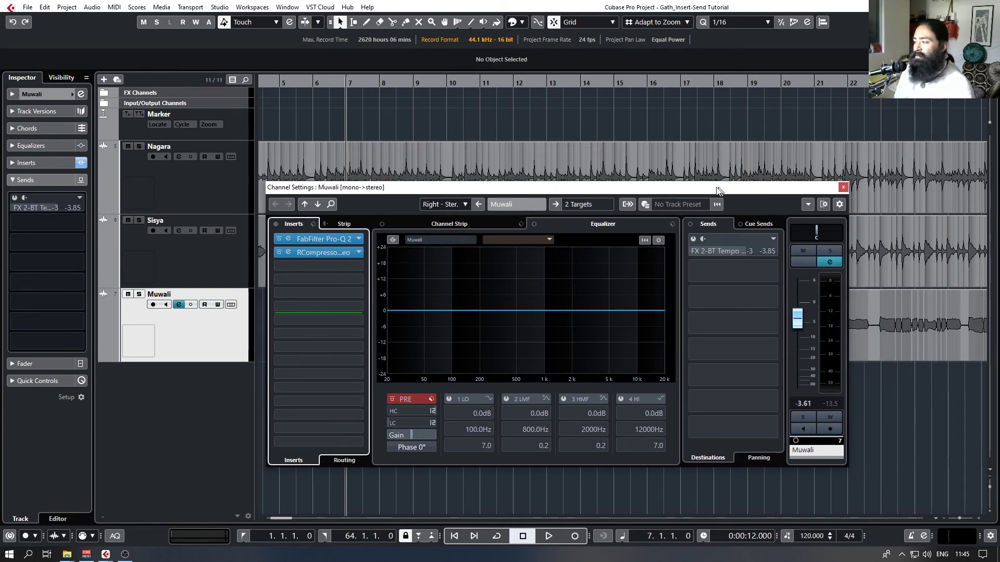
Mute the Nagara and Sisya tracks and play back Muwali with its delay send inactive.
left_click_drag(482, 193, 598, 301)
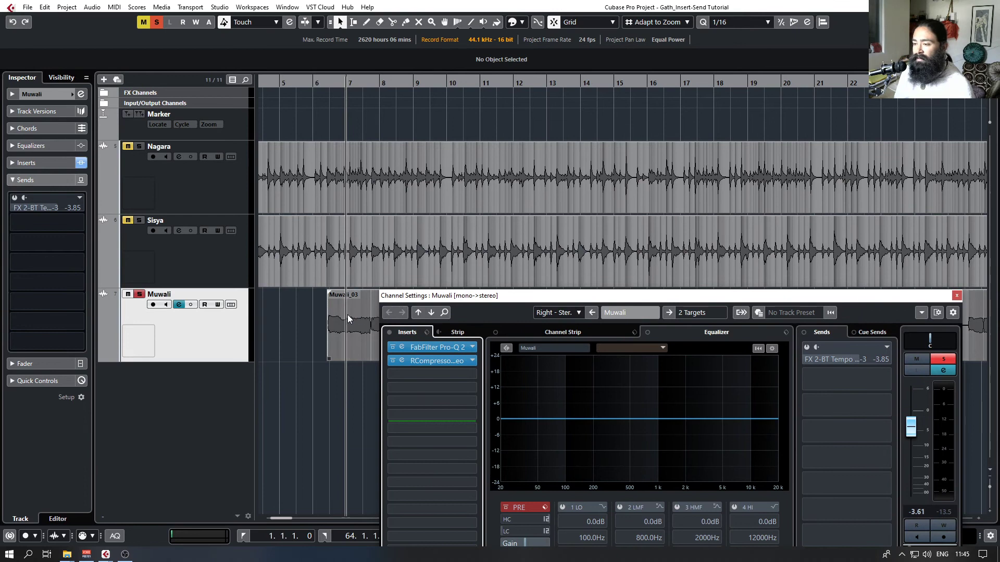
left_click(127, 221)
key("space")
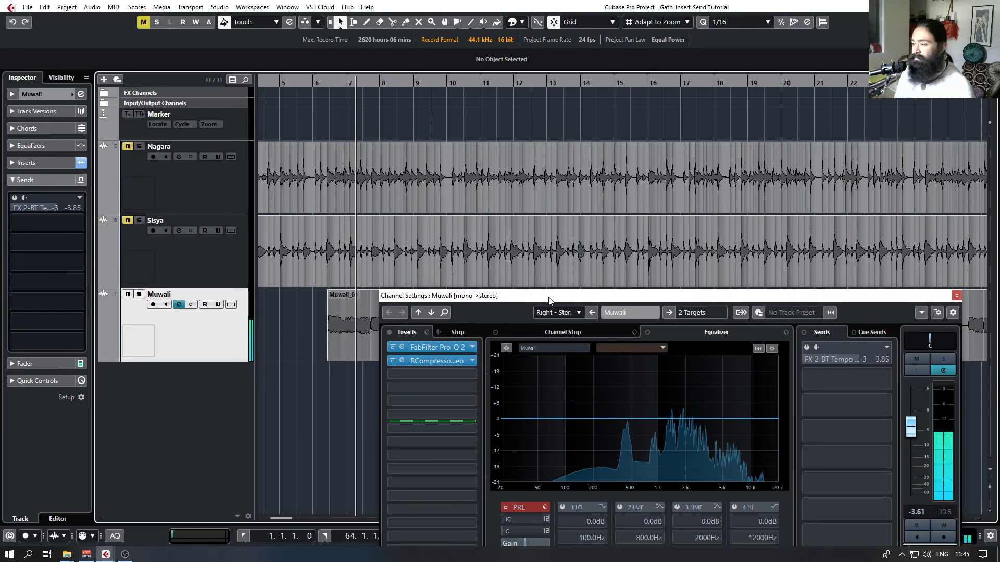
left_click_drag(558, 301, 523, 237)
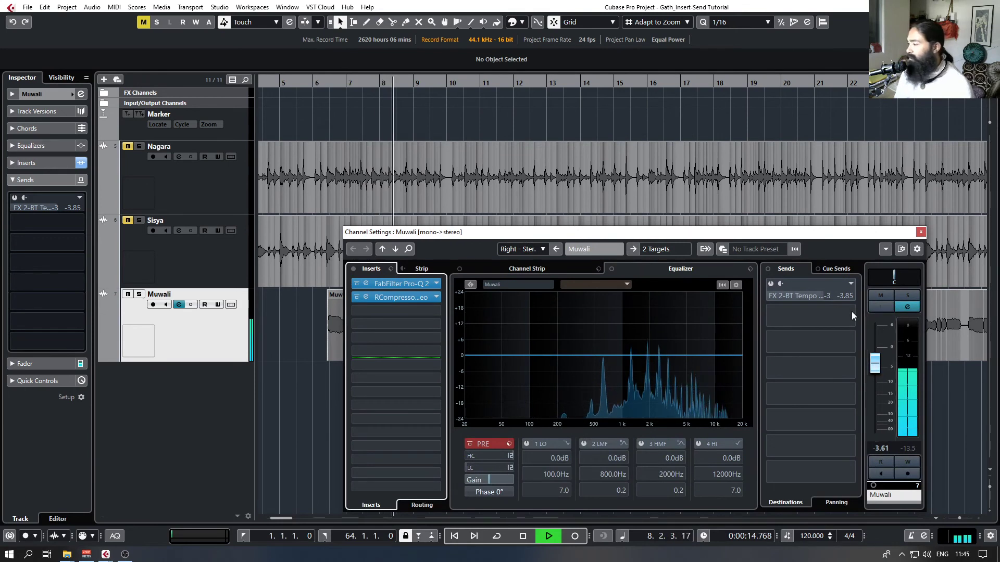
key("space")
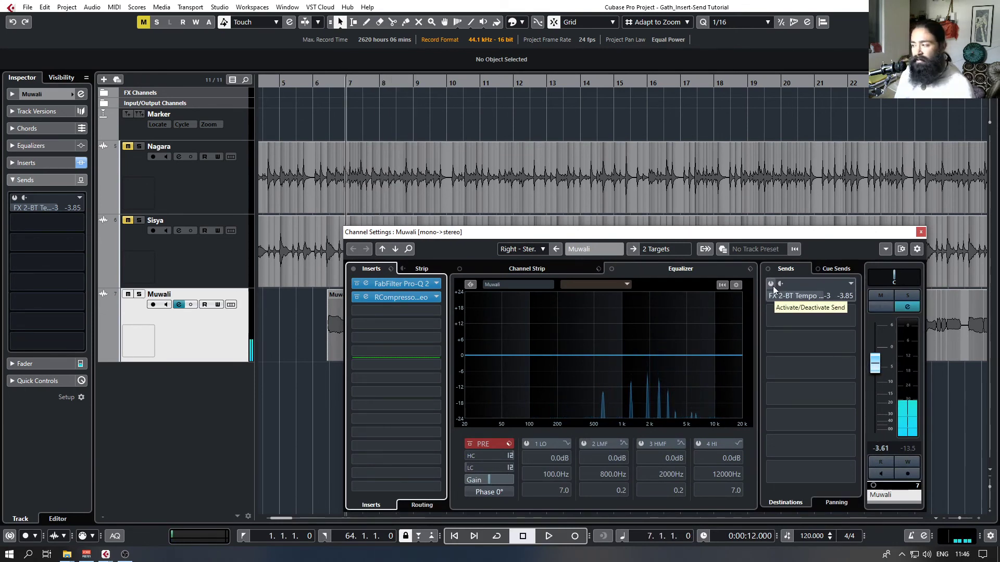
Activate Muwali's BT Tempo Delay send and set its send level to -9 while the track plays back.
left_click(778, 285)
key("space")
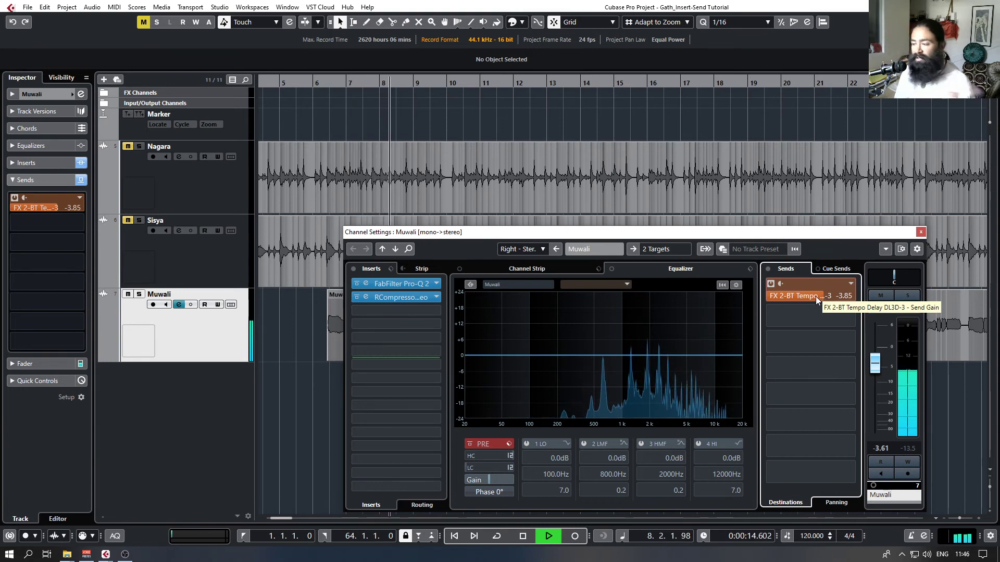
double_click(815, 296)
key("BackSpace")
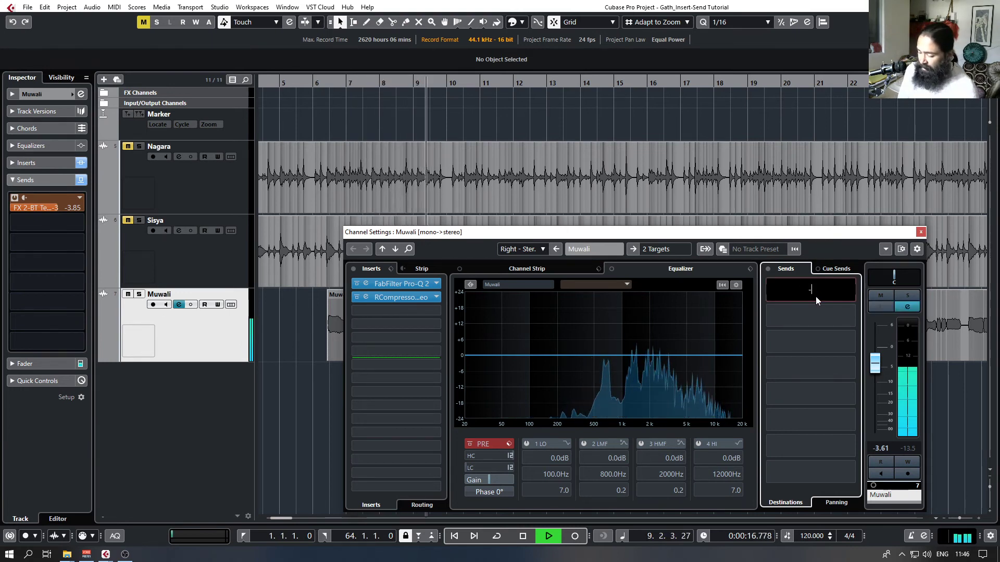
type("-9")
key("Return")
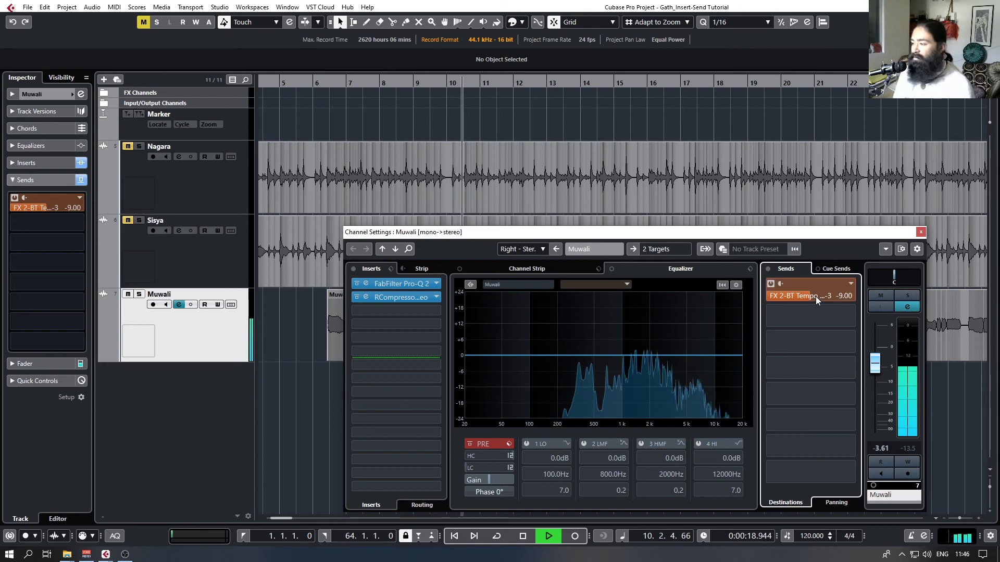
key("space")
Set Muwali's BT Tempo Delay send level to -12.6 and play back the track to hear it.
double_click(815, 296)
type("-12.6")
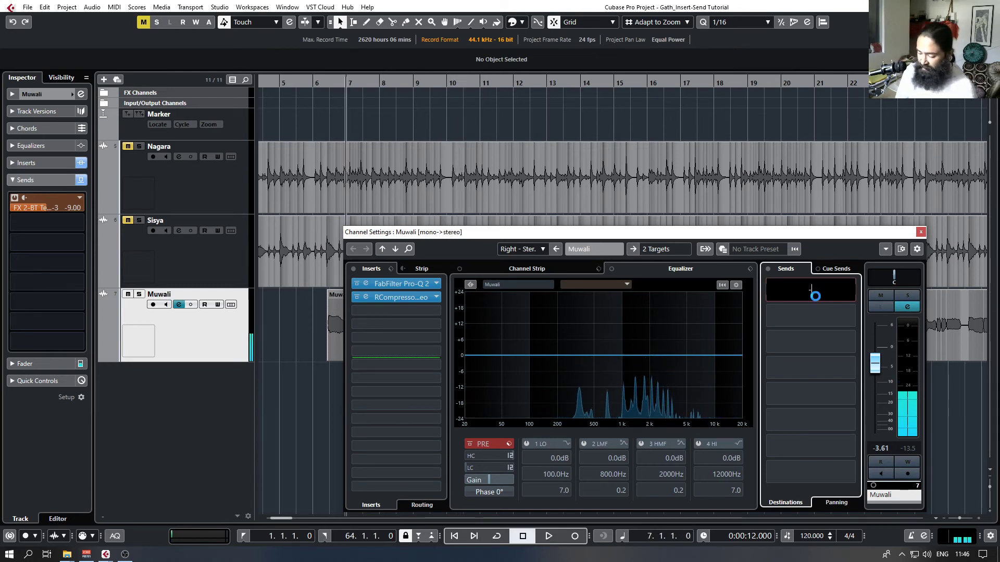
key("Return")
key("space")
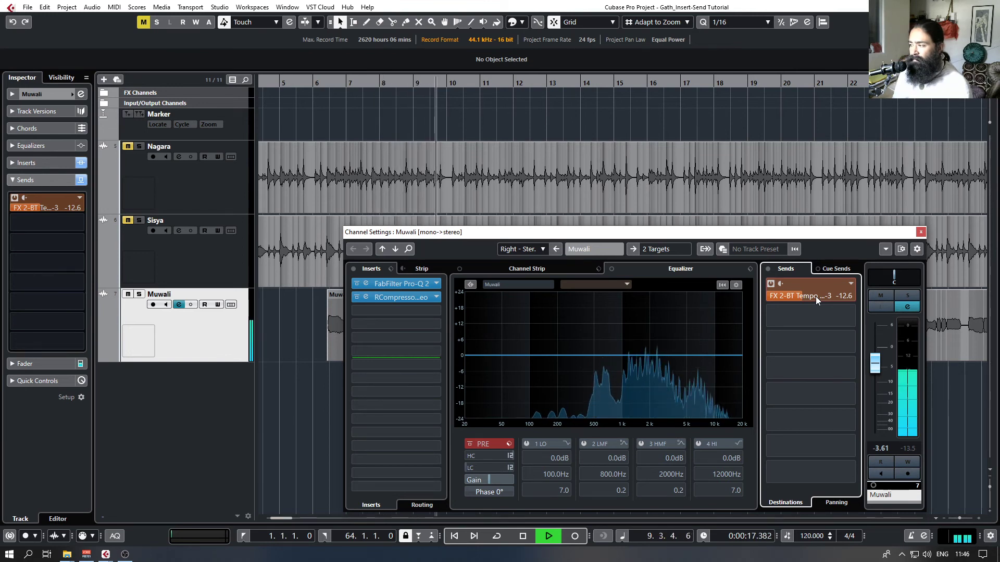
key("space")
Examine the destinations offered for Muwali's second send, compare the three tracks' channel settings, and show Muwali's inserts in the Inspector.
left_click(851, 316)
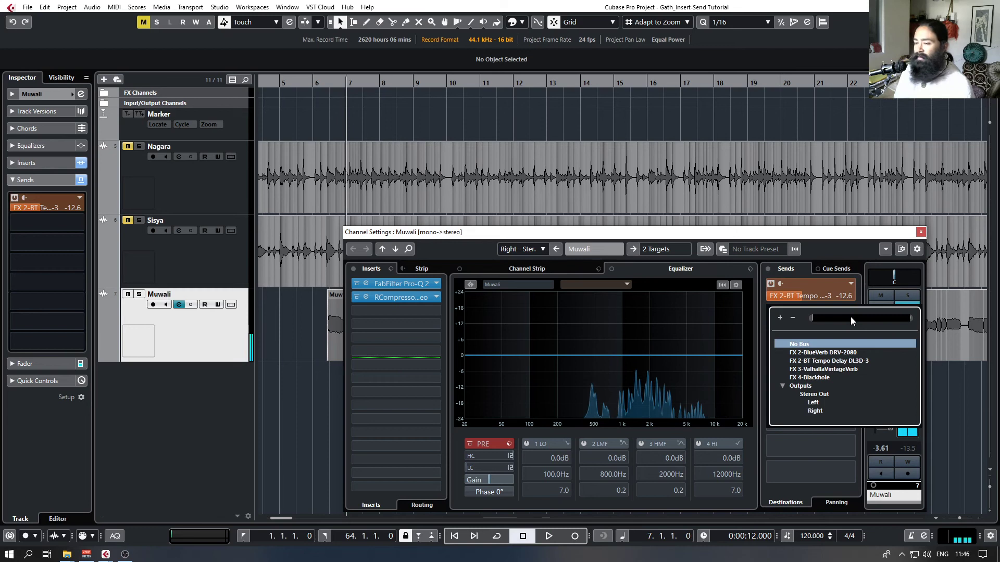
left_click(274, 291)
left_click(180, 257)
left_click(183, 186)
left_click(184, 267)
left_click(186, 320)
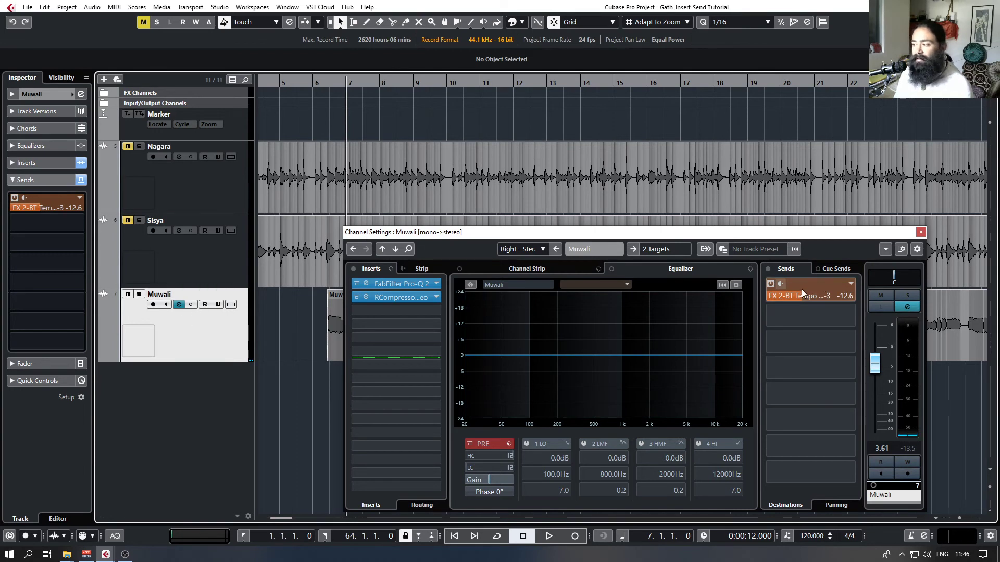
left_click(15, 163)
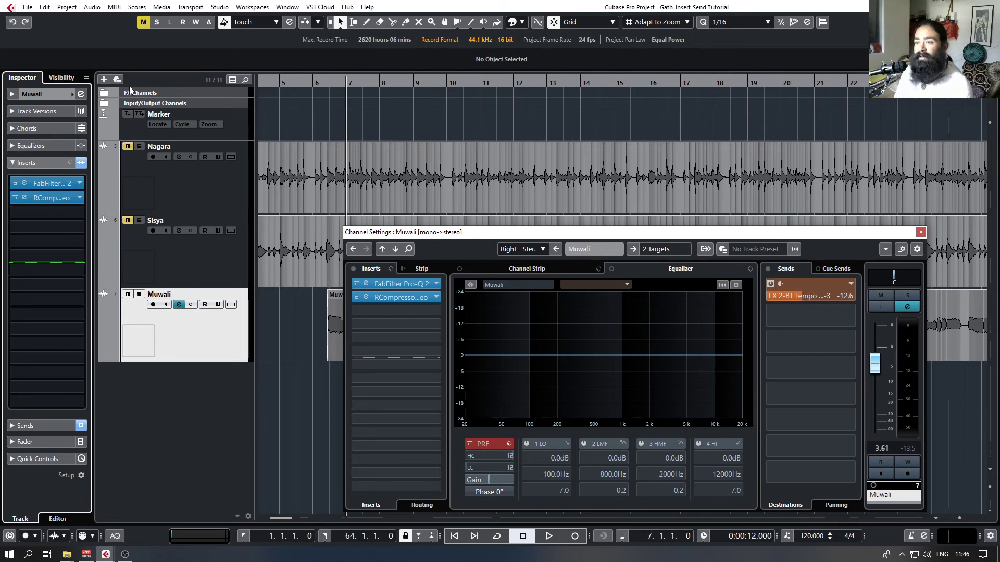
Assign Sisya's first send to FX 2-BT Tempo Delay DL3D-3, activate it, and lower its level to -18.
left_click(192, 260)
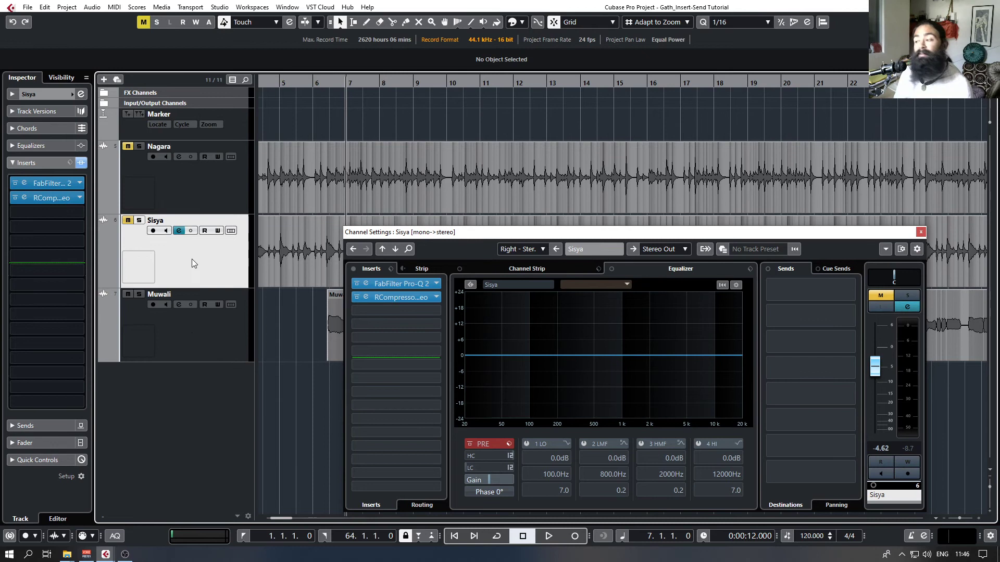
left_click(848, 291)
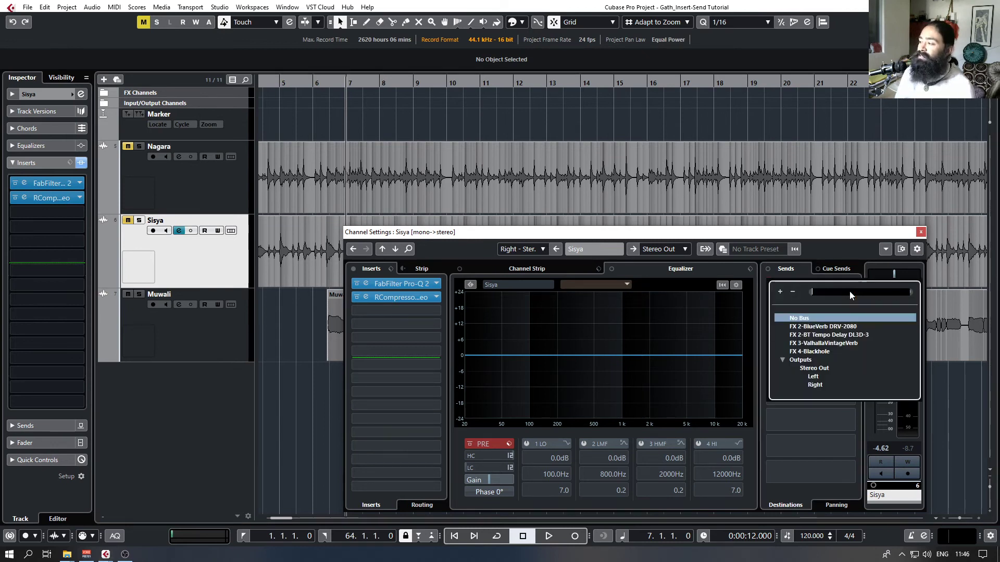
left_click(810, 337)
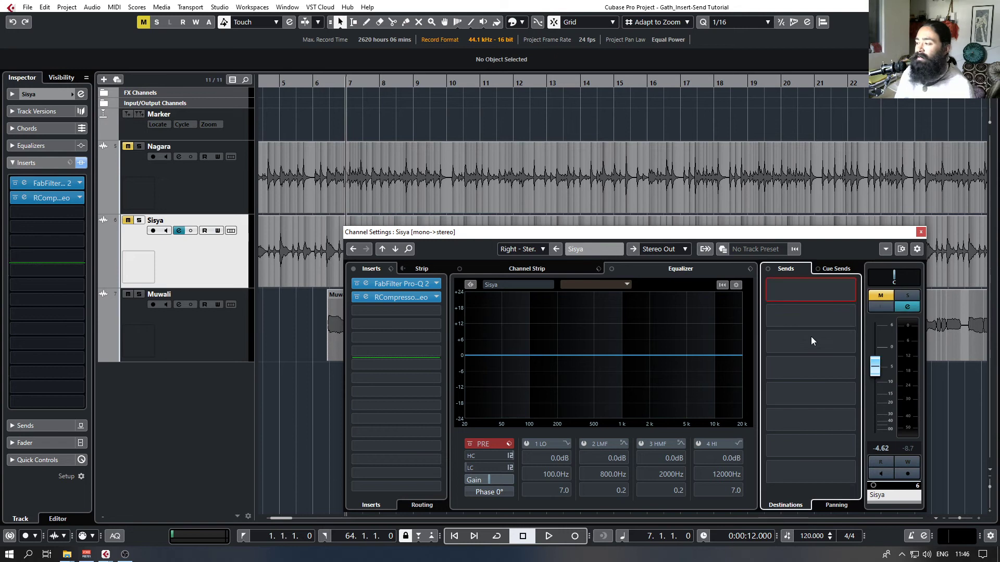
left_click(770, 283)
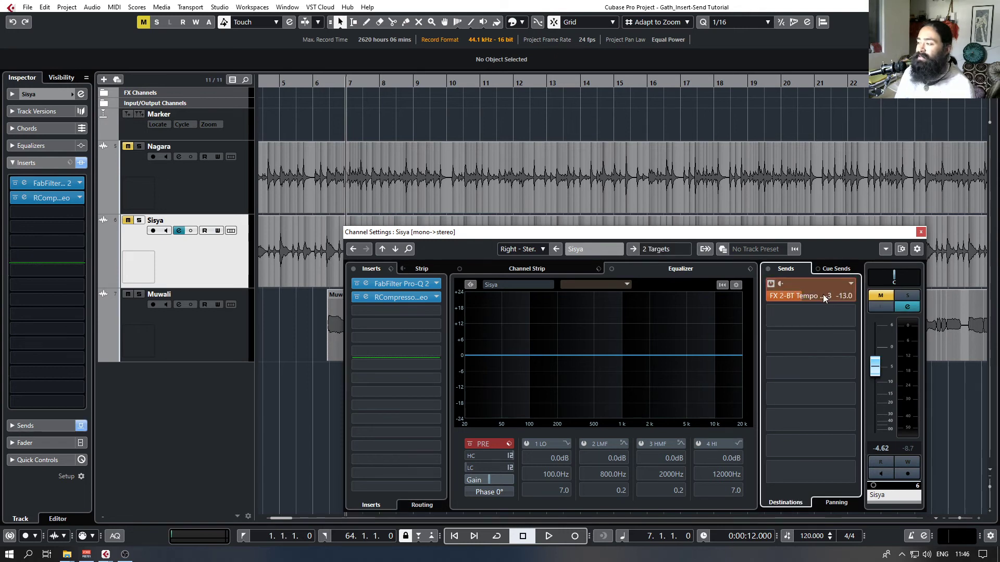
scroll(822, 295, "down", 5)
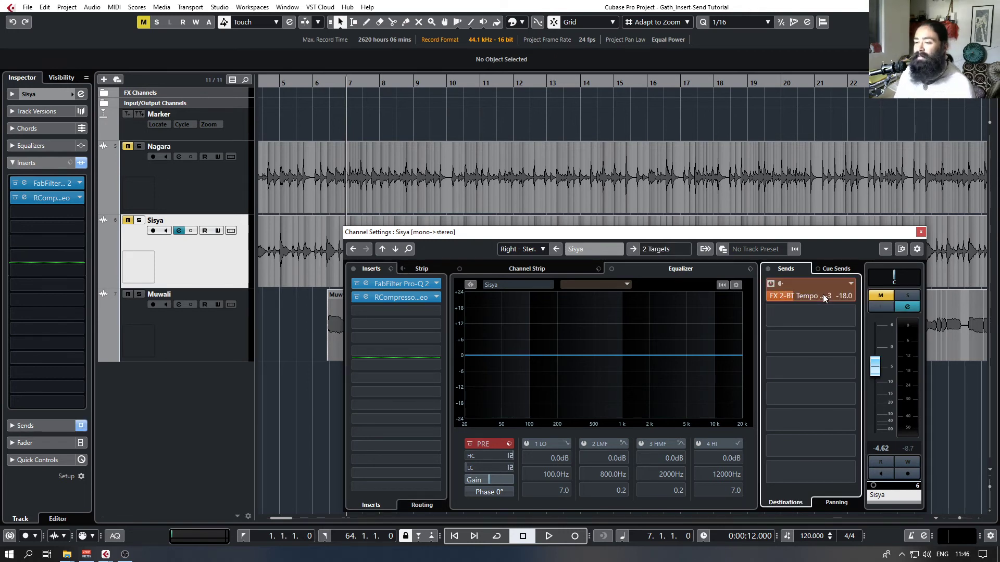
Unmute Sisya, play it back soloed with its delay send, and remove the solo to hear it with Muwali.
left_click(128, 220)
left_click(139, 221)
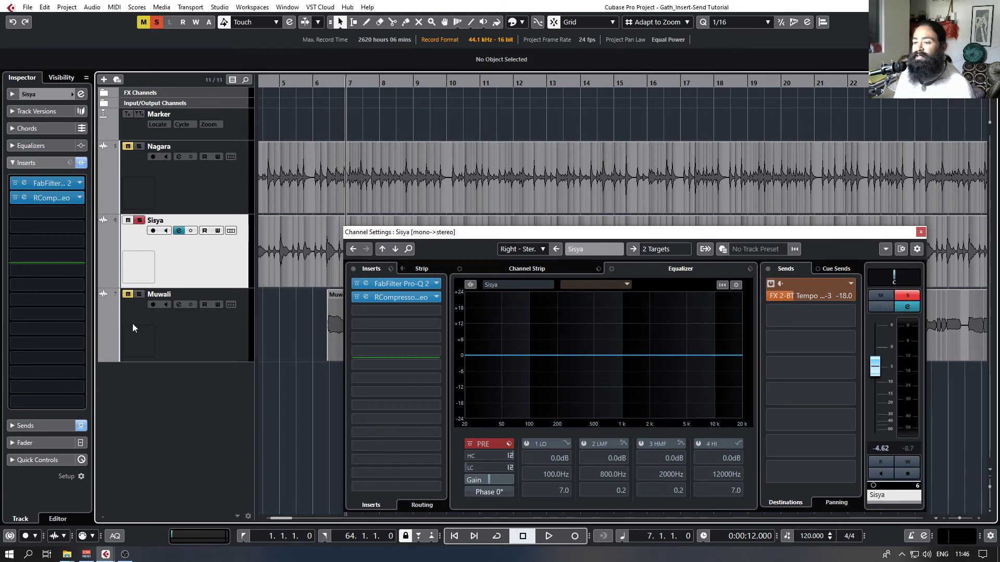
key("space")
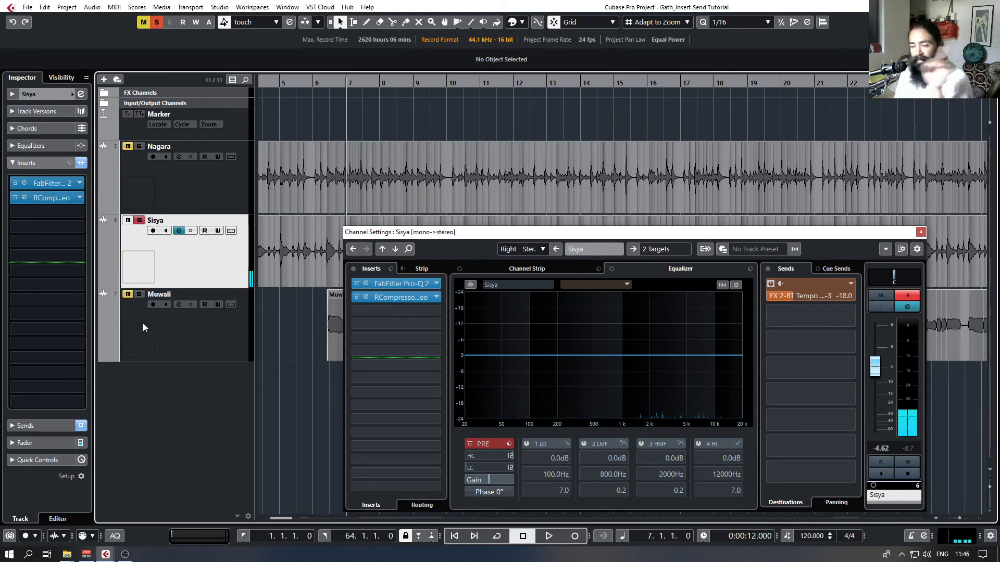
key("space")
left_click(128, 295)
left_click(139, 220)
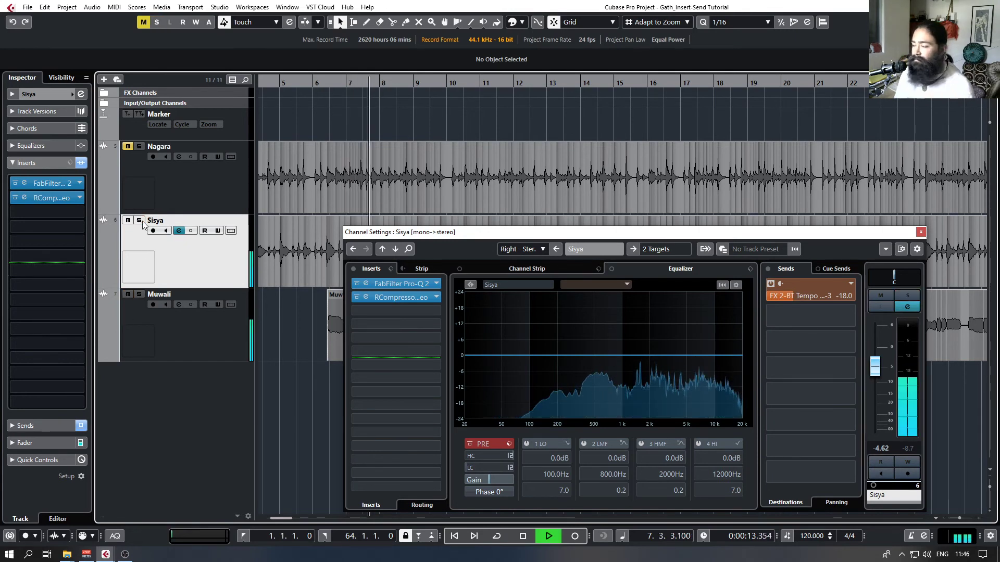
Remove Sisya's delay send by assigning No Bus, stop playback, and collapse the inserts in the Inspector.
left_click(850, 285)
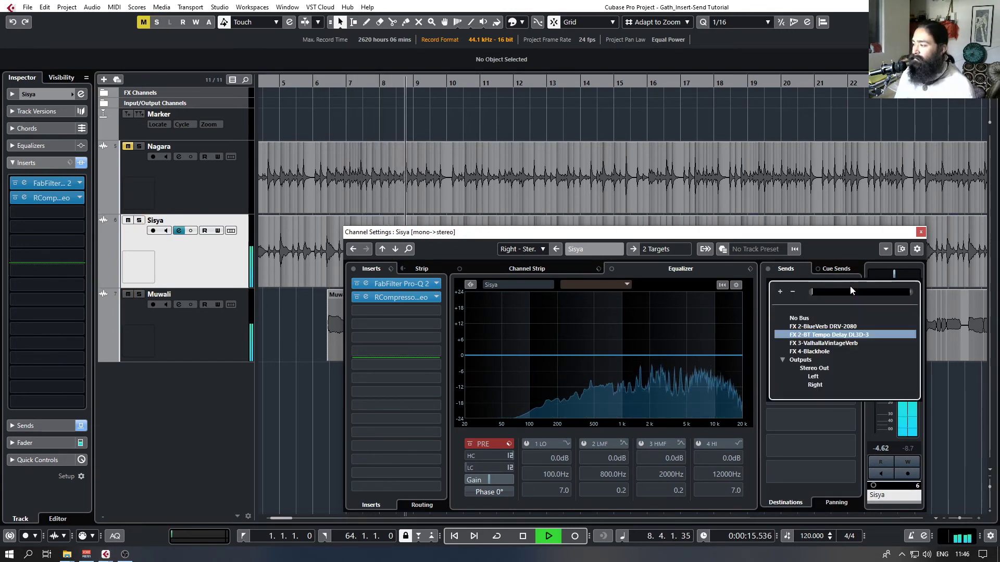
left_click(798, 317)
key("space")
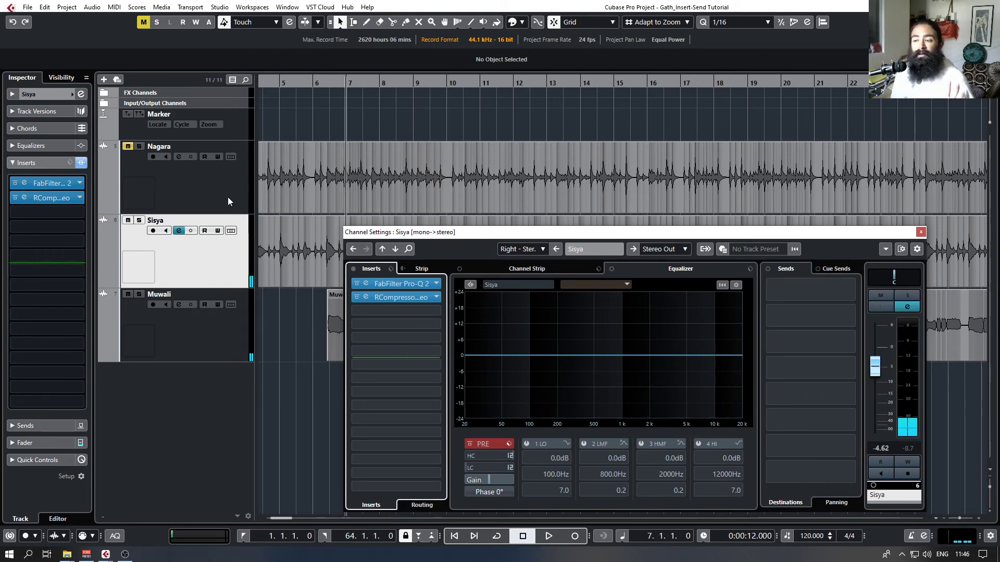
left_click(18, 164)
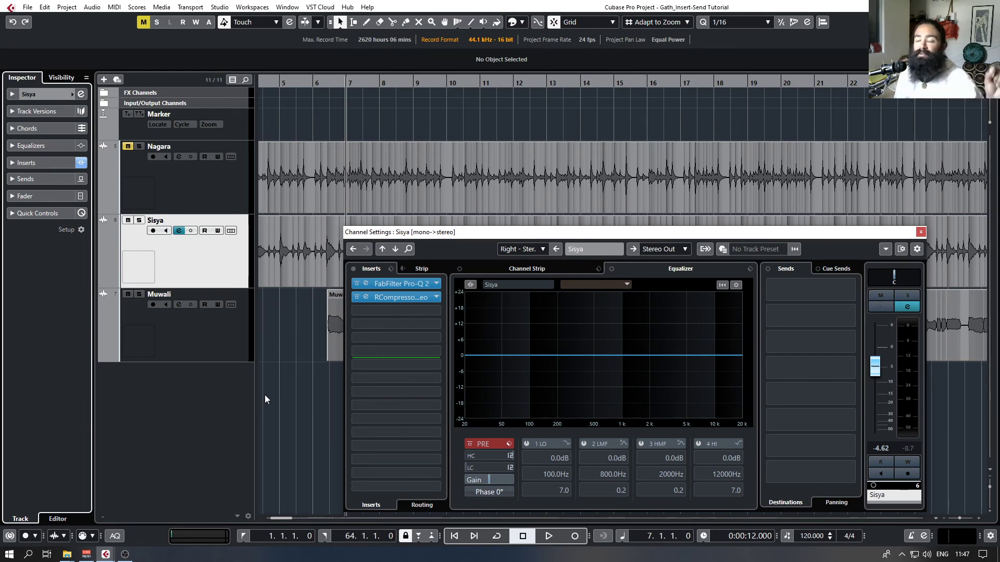
Examine the destinations offered for the first send slot of Sisya and of Muwali.
left_click(850, 291)
left_click(232, 344)
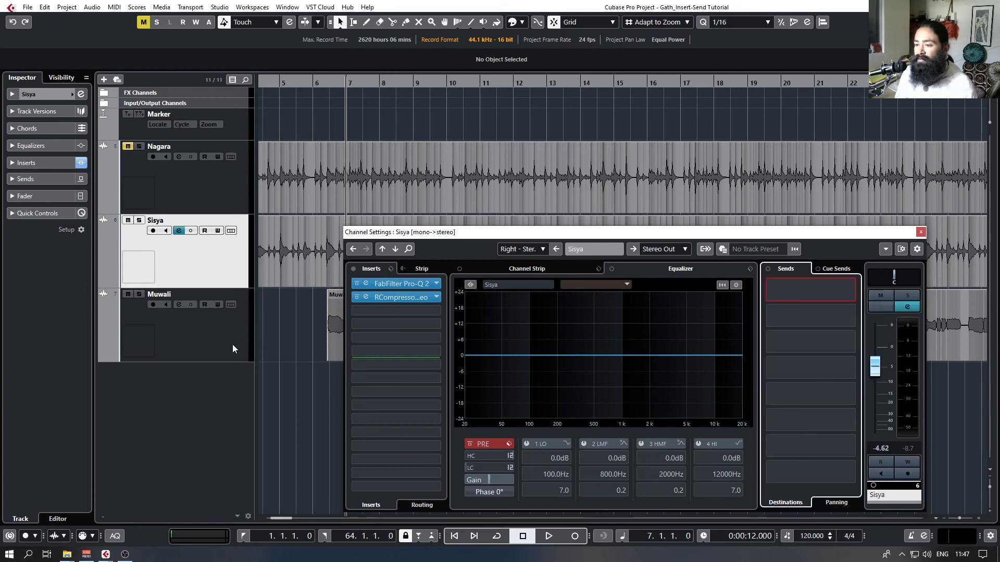
left_click(232, 344)
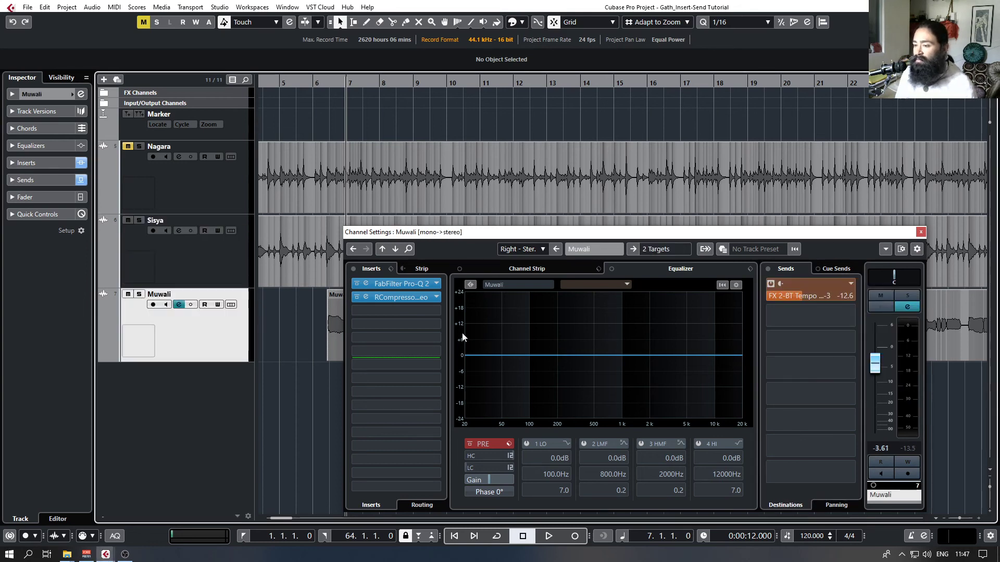
left_click(850, 286)
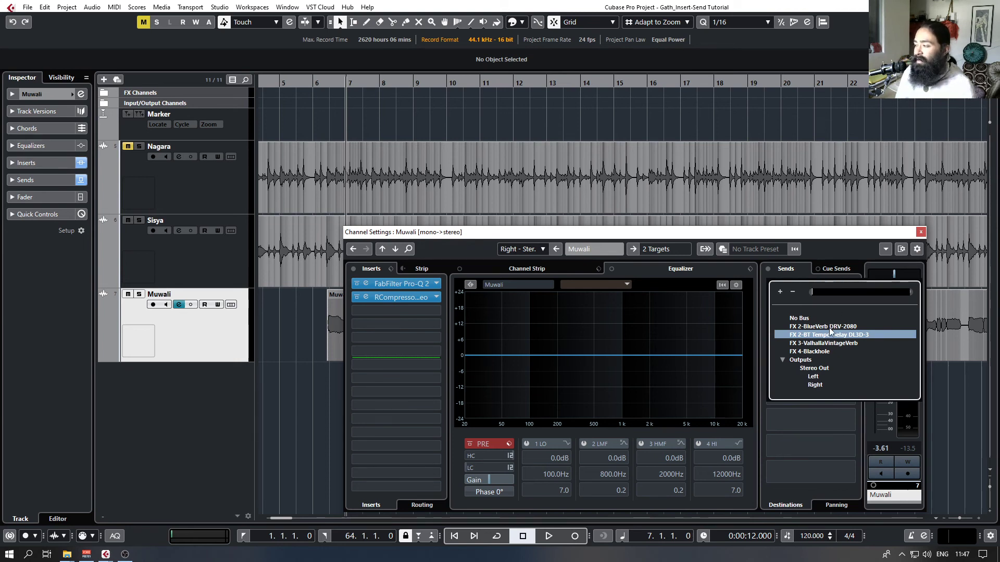
left_click(831, 234)
Assign Muwali's second send to FX 2-BlueVerb DRV-2080, activate it, and set its level to -18.
left_click(851, 318)
left_click(820, 352)
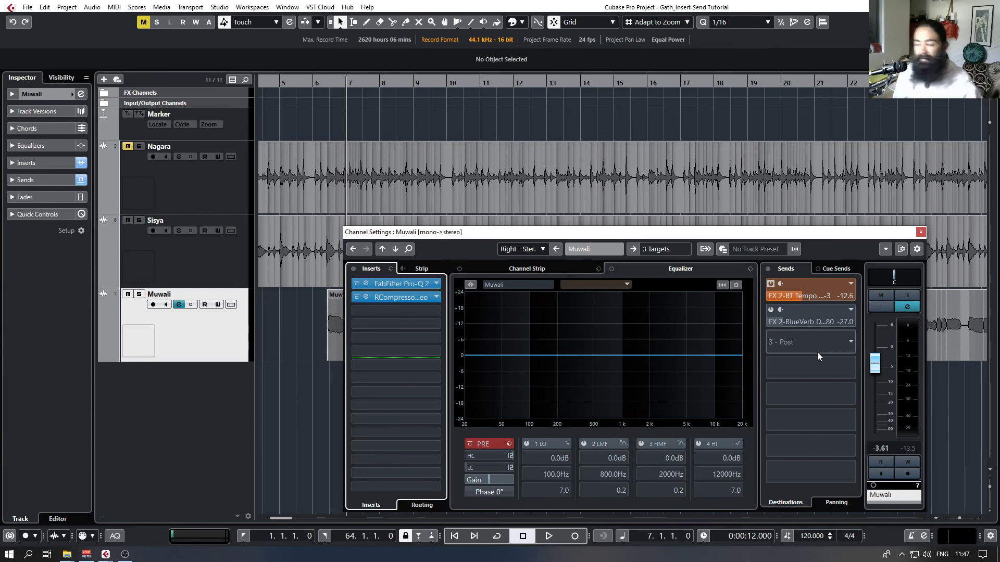
left_click(771, 310)
double_click(821, 321)
type("-18")
key("Return")
Solo Muwali during playback to hear it with both the delay and reverb sends.
key("space")
key("s")
key("space")
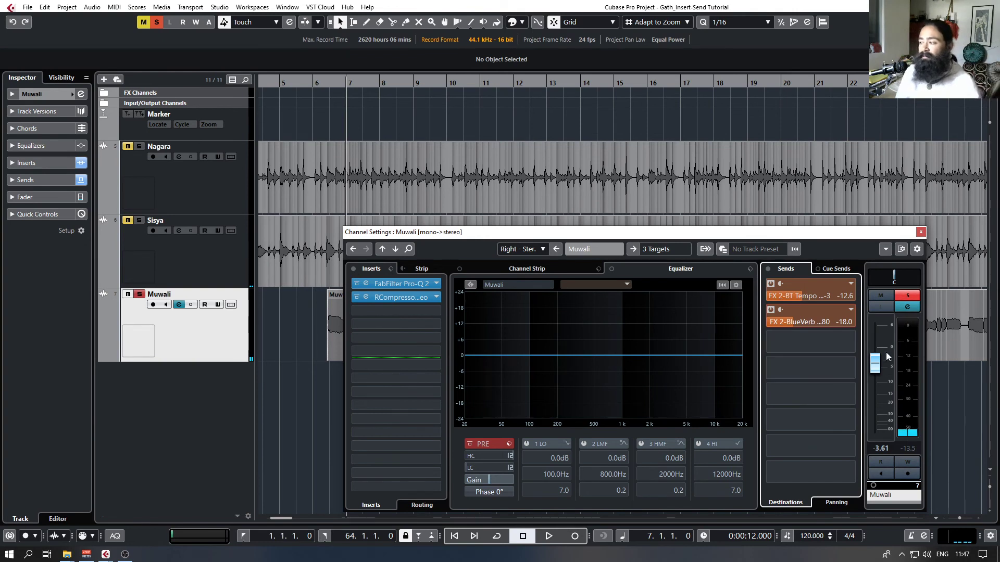
Compare the send slots of Muwali and Sisya, then unsolo Muwali and close its channel settings.
left_click(851, 341)
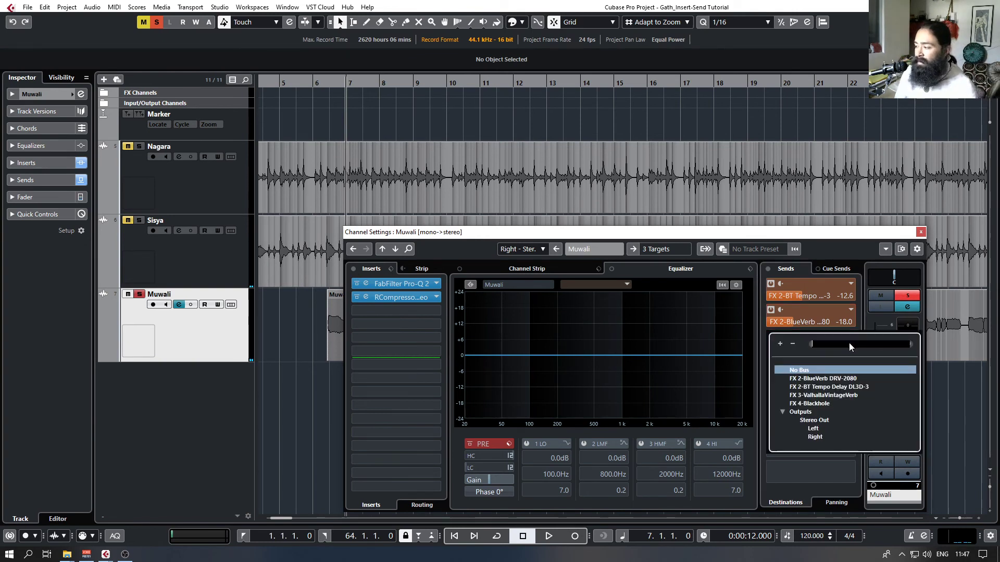
left_click(804, 232)
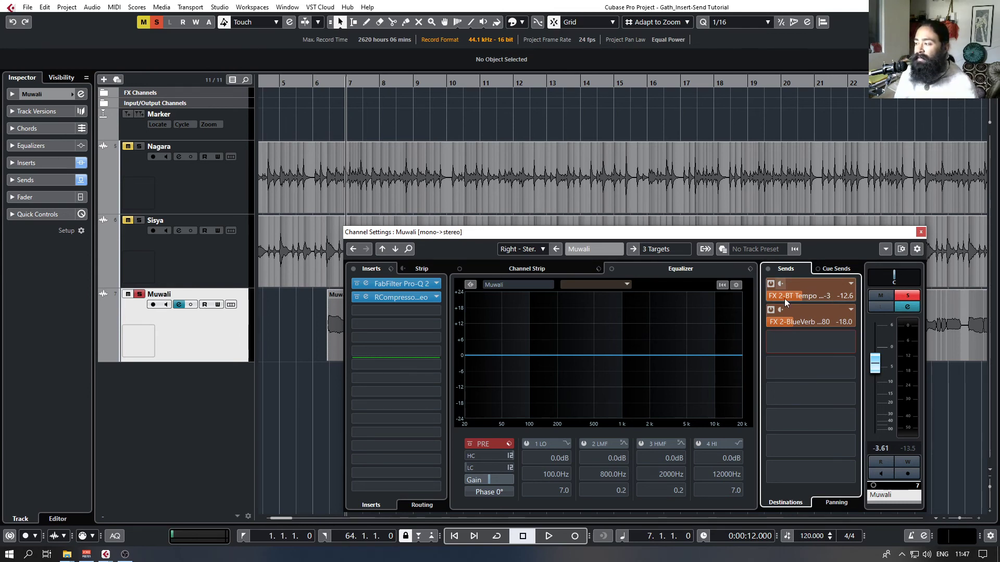
left_click(186, 271)
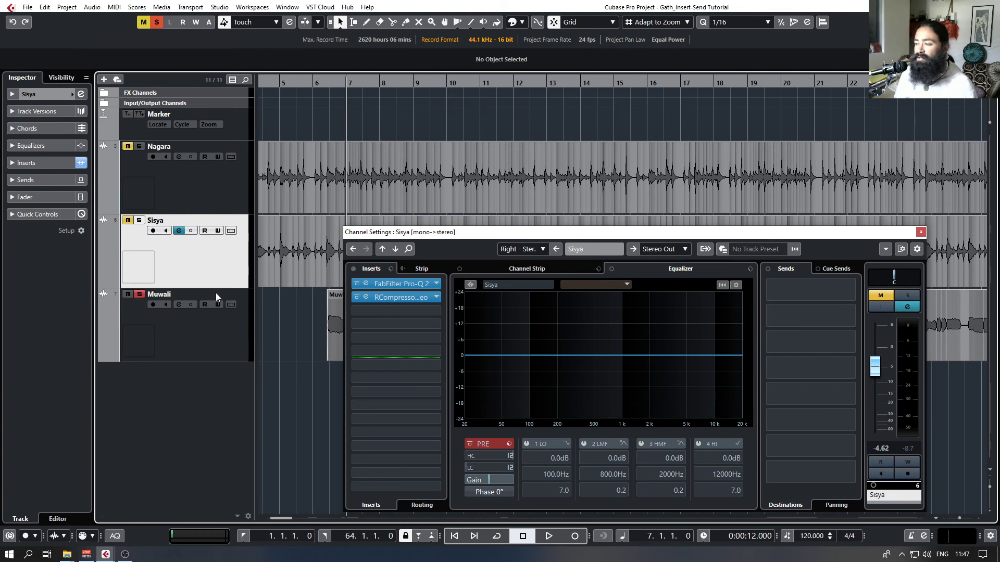
left_click(187, 336)
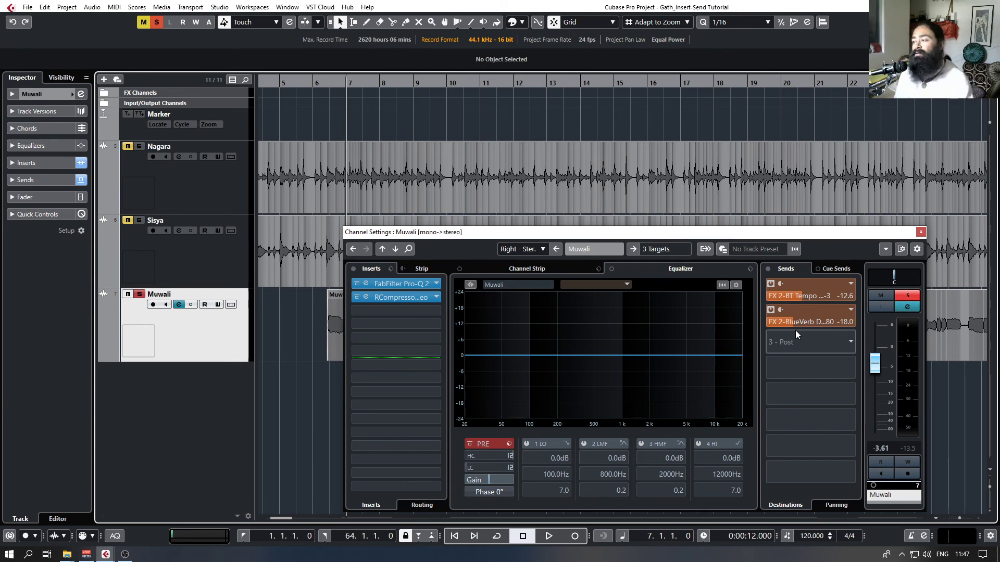
left_click(139, 295)
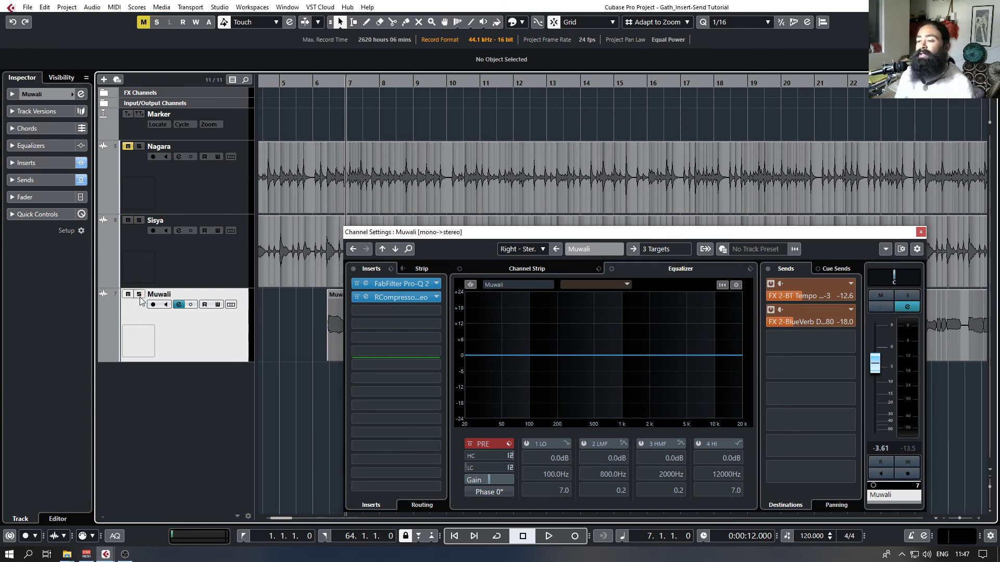
left_click(180, 305)
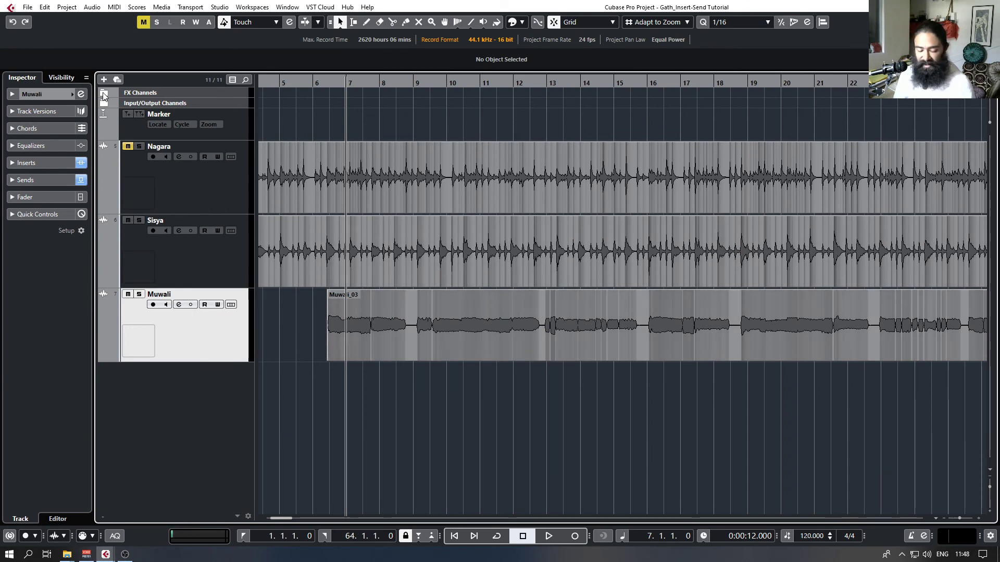
Review the four FX channels alongside the audio channels in an enlarged MixConsole, and close the mixer.
key("F3")
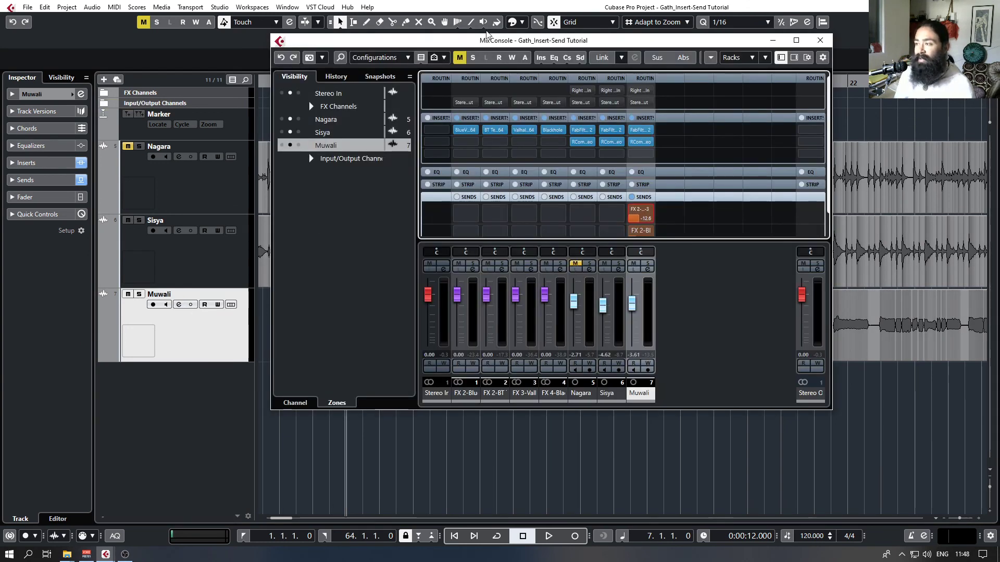
left_click_drag(486, 43, 492, 69)
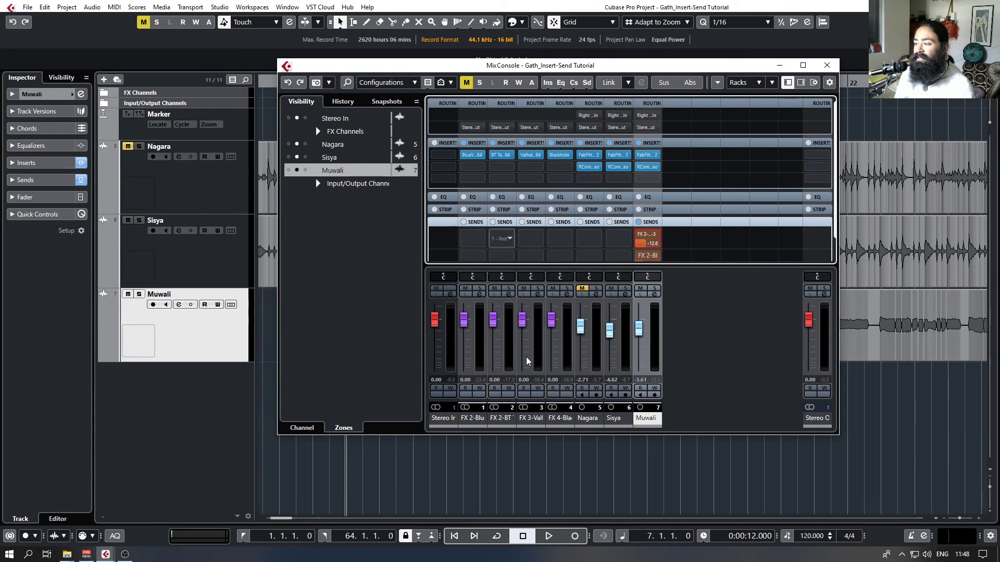
left_click(465, 422)
left_click(555, 422, "shift")
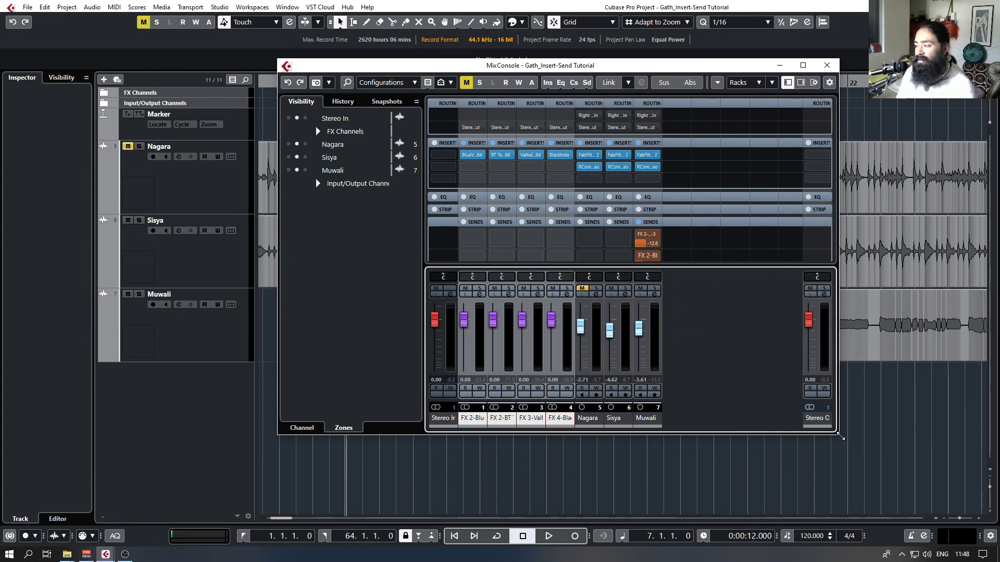
left_click_drag(840, 437, 849, 515)
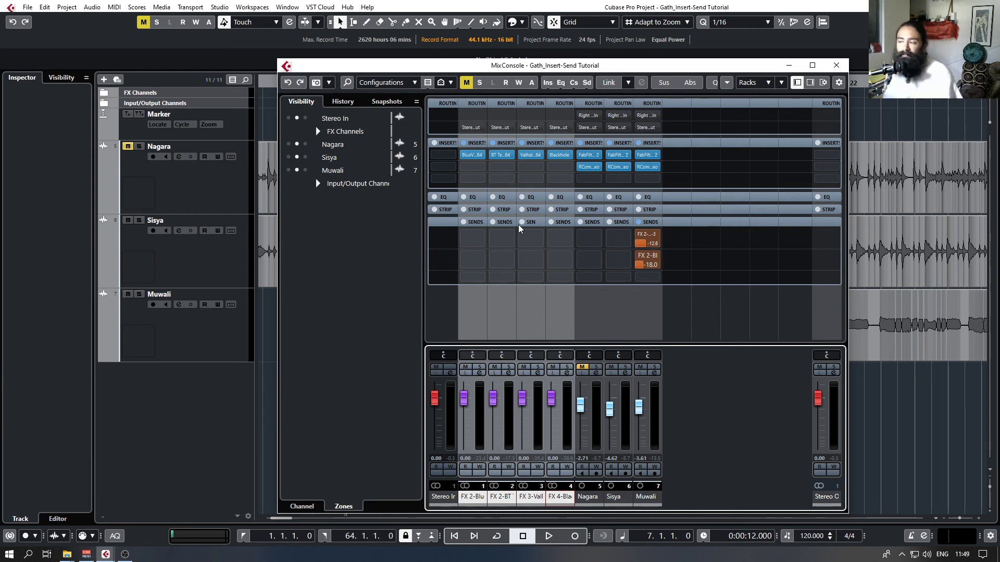
left_click(839, 68)
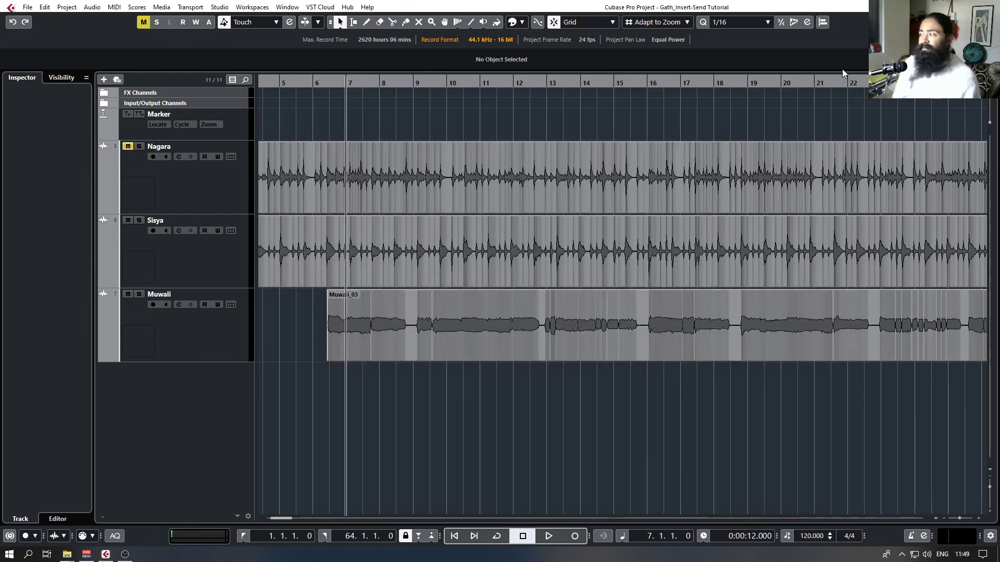
Look through the Muwali, Sisya and Nagara tracks and unmute Nagara.
left_click(202, 348)
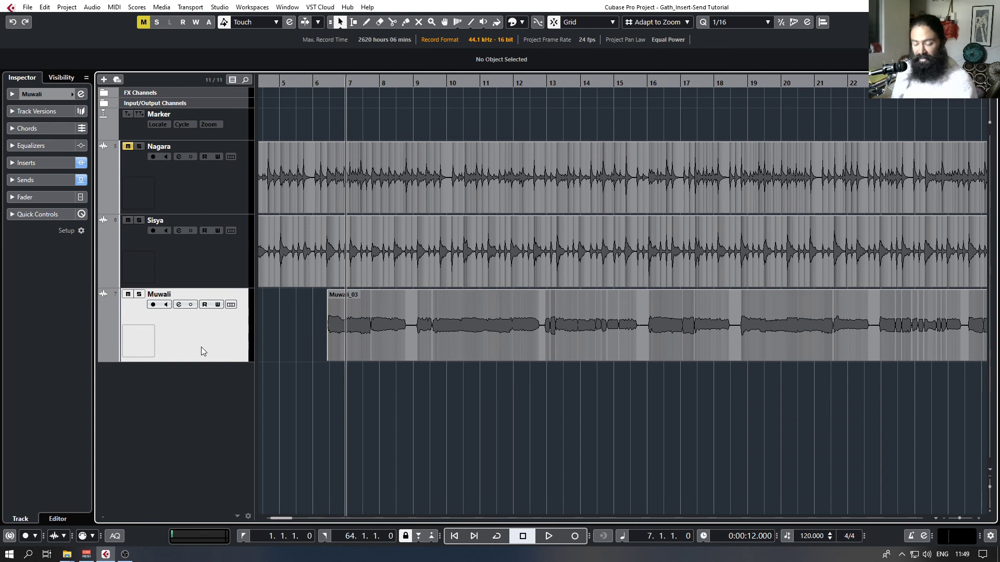
left_click(211, 276)
left_click(201, 210)
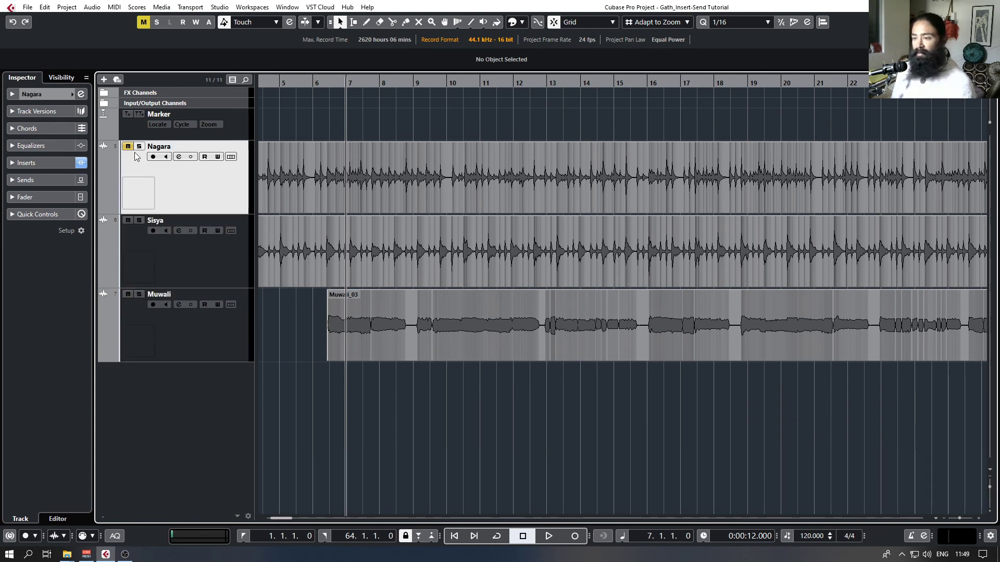
left_click(128, 147)
Reduce the height of the Nagara, Sisya and Muwali tracks together and zoom out to show the whole arrangement.
left_click(221, 342, "shift")
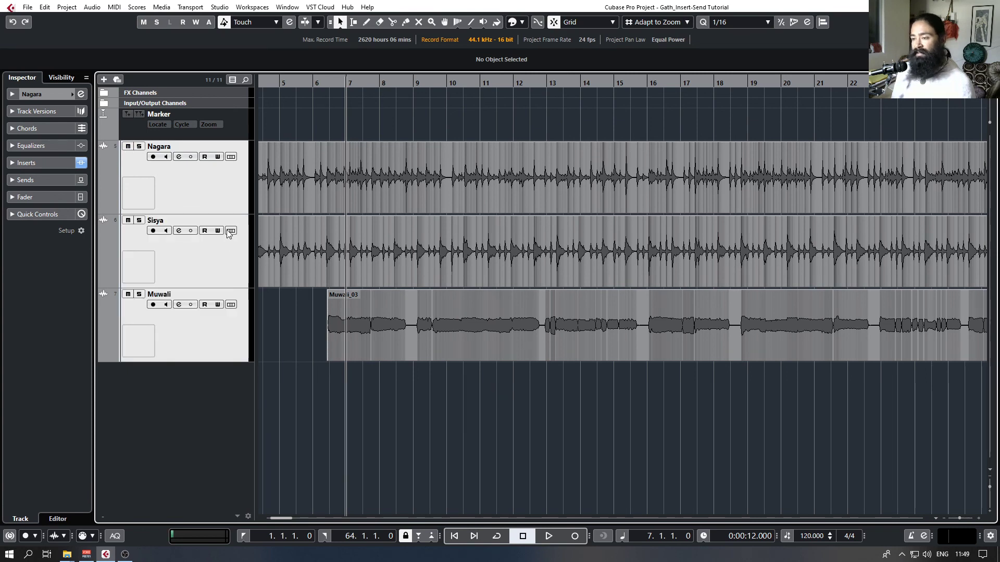
left_click_drag(228, 213, 229, 183)
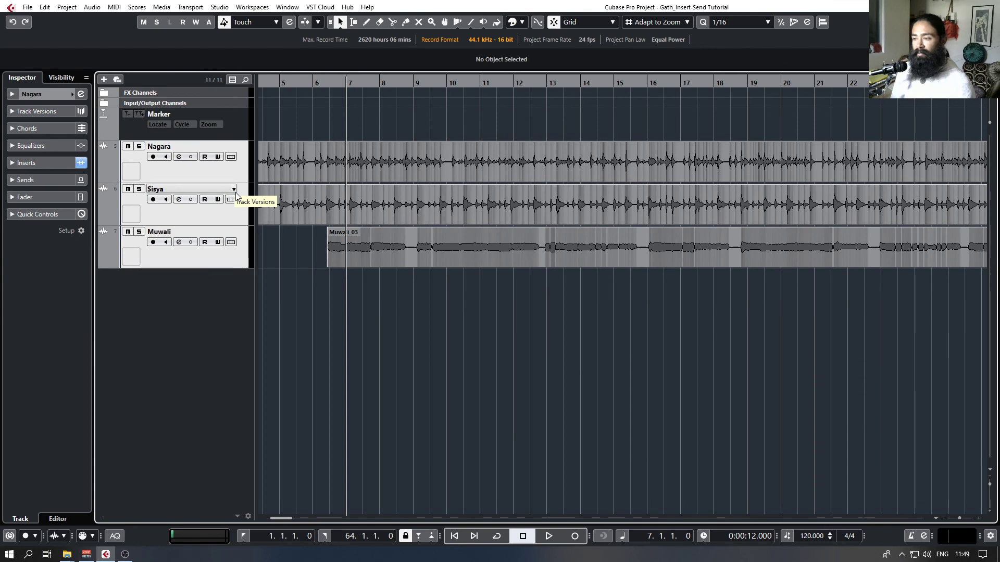
key("g")
key("g")
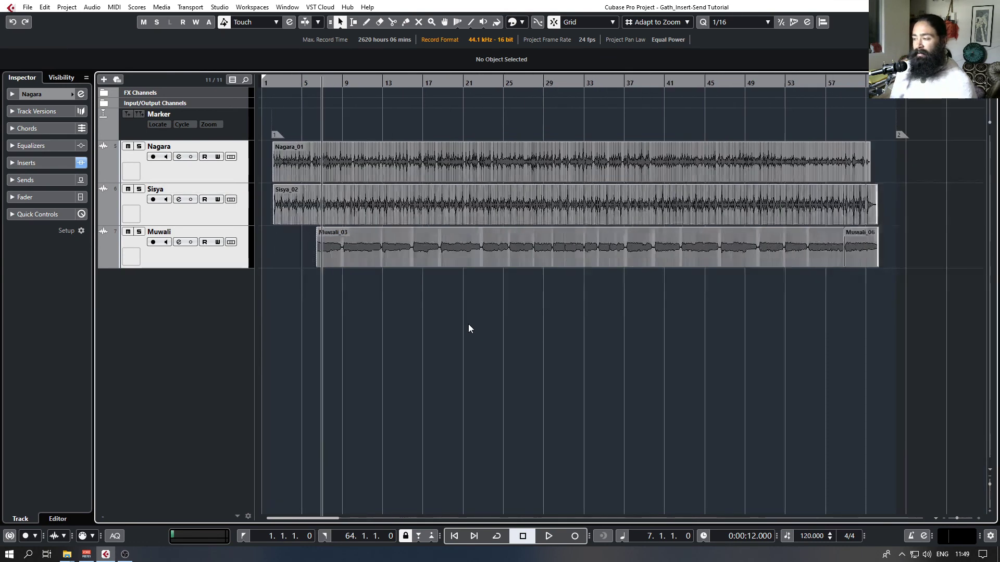